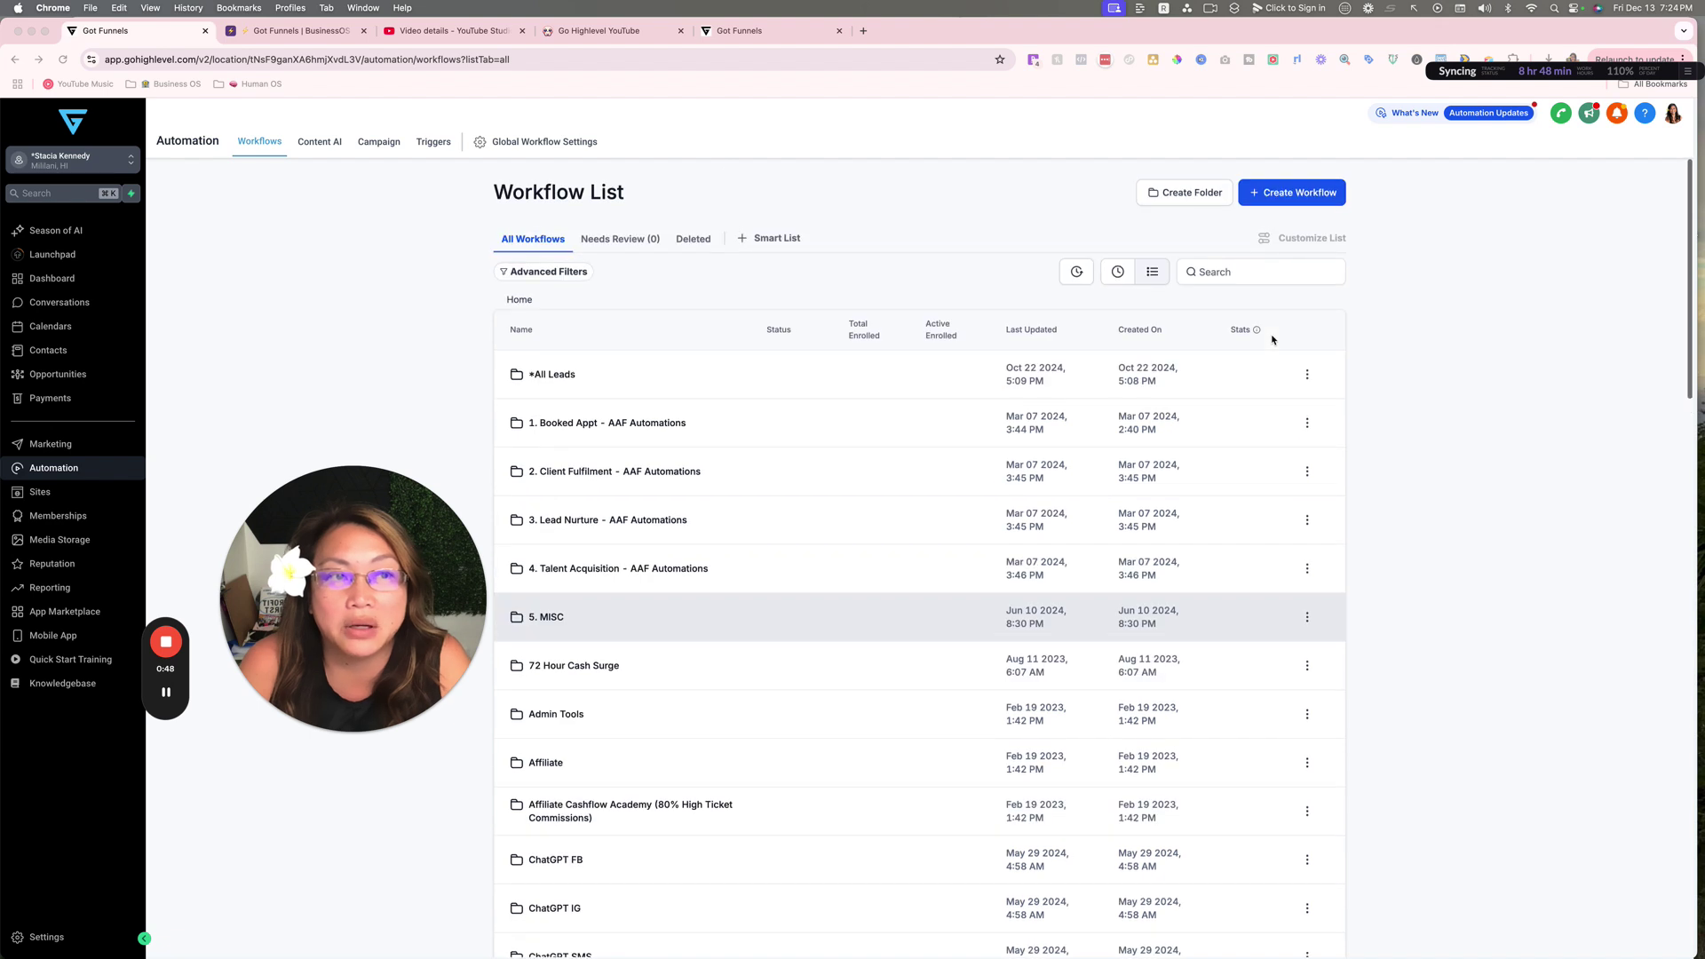
# Start a new workflow and bring up the gallery for picking a recipe template or starting from scratch
pyautogui.click(1287, 200)
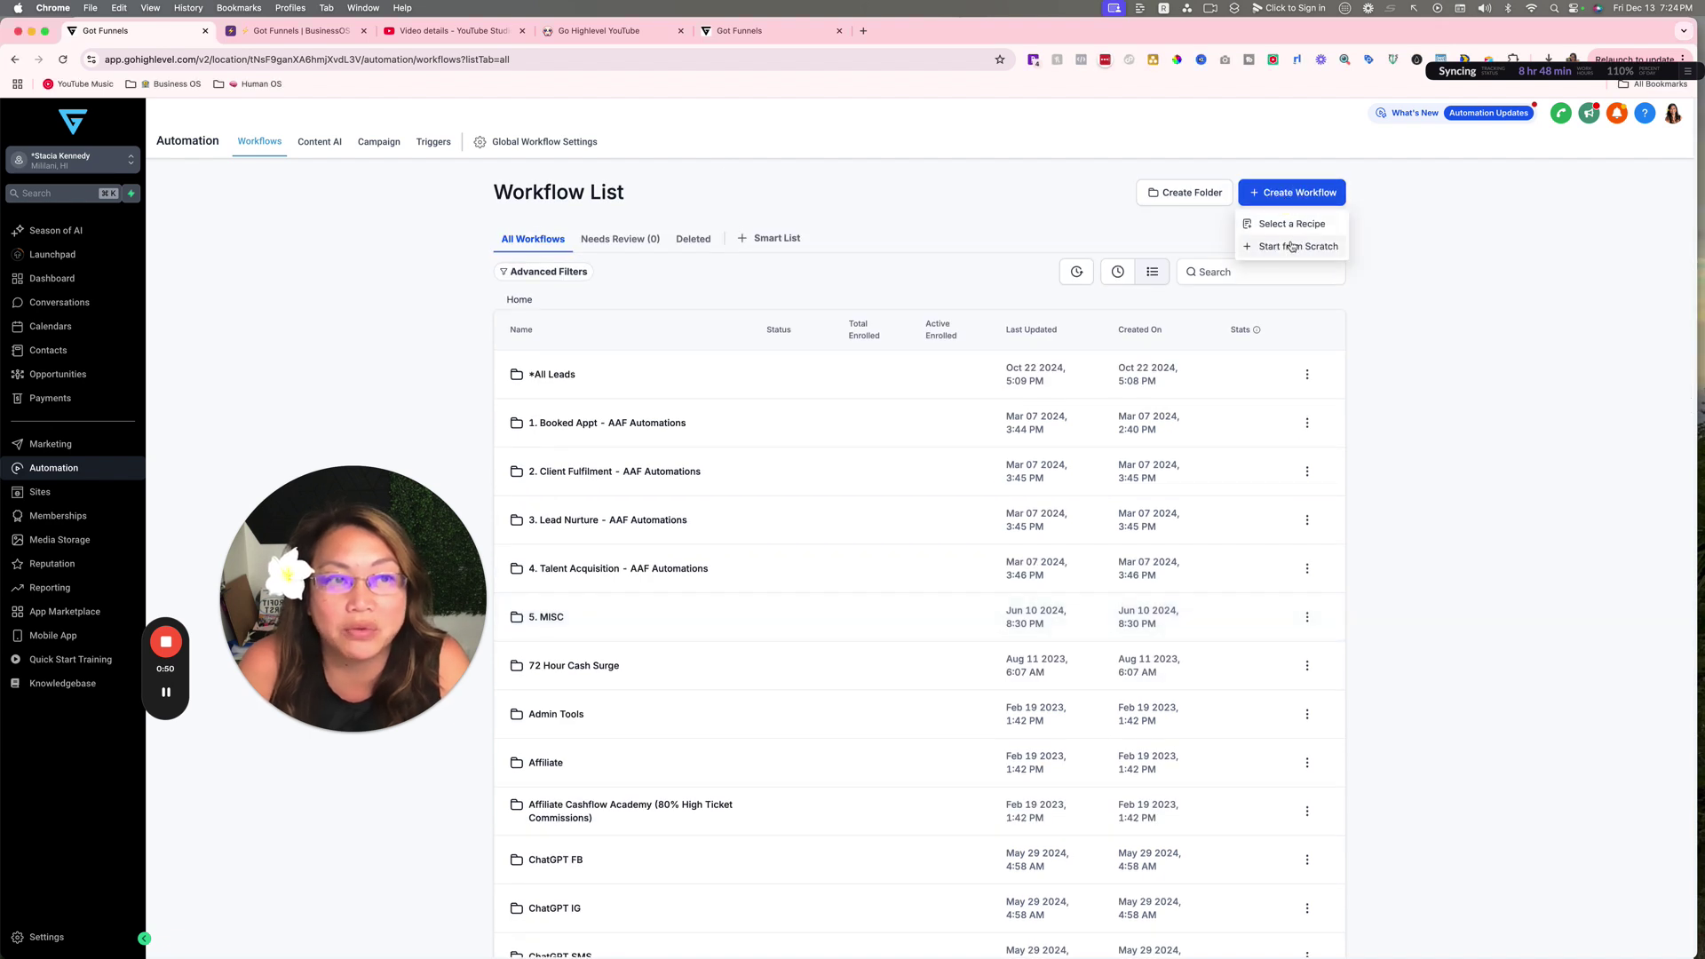
pyautogui.click(1291, 249)
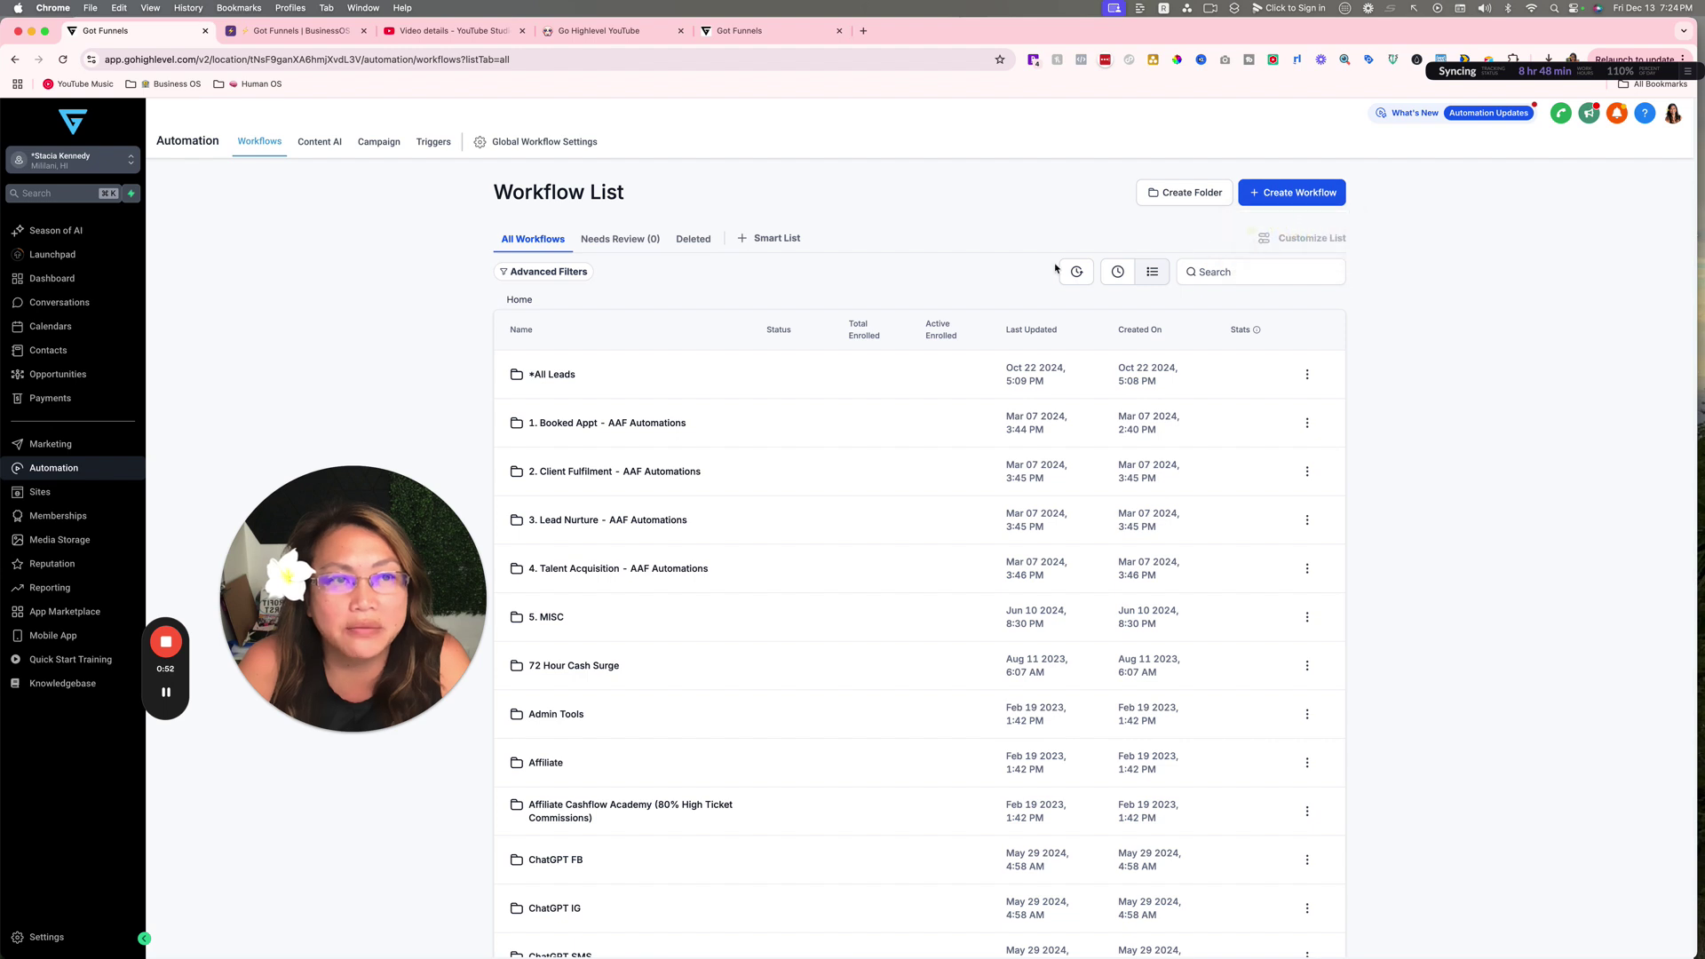
pyautogui.moveTo(368, 491); pyautogui.dragTo(228, 396)
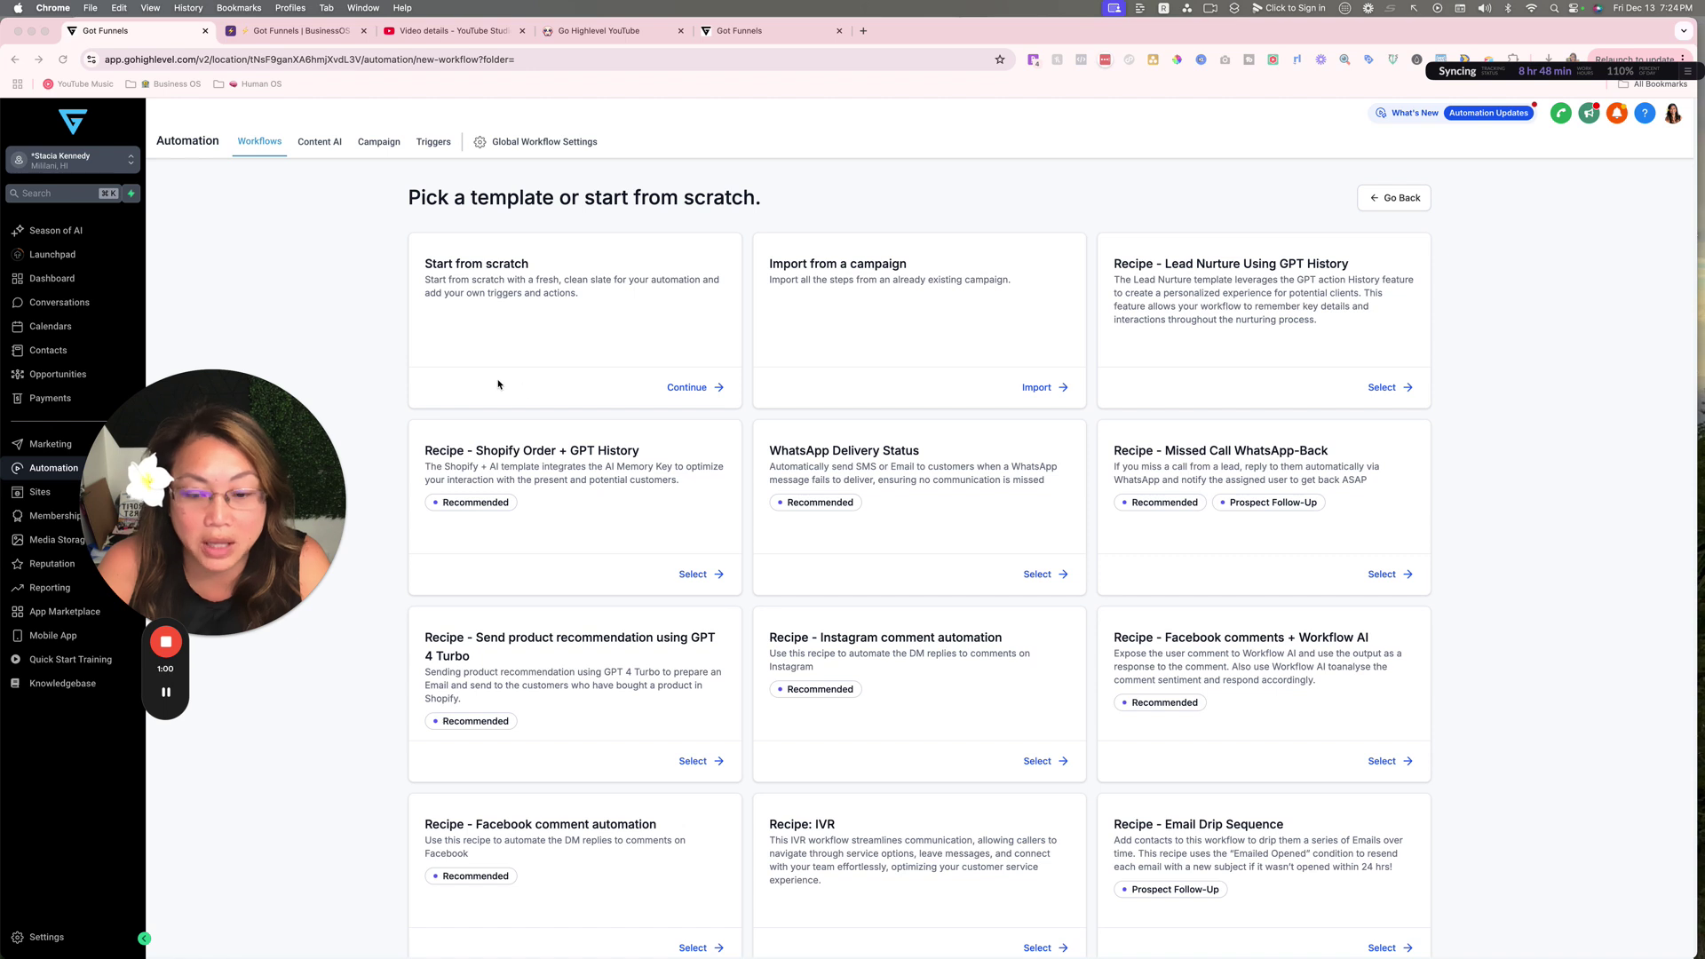
pyautogui.click(497, 381)
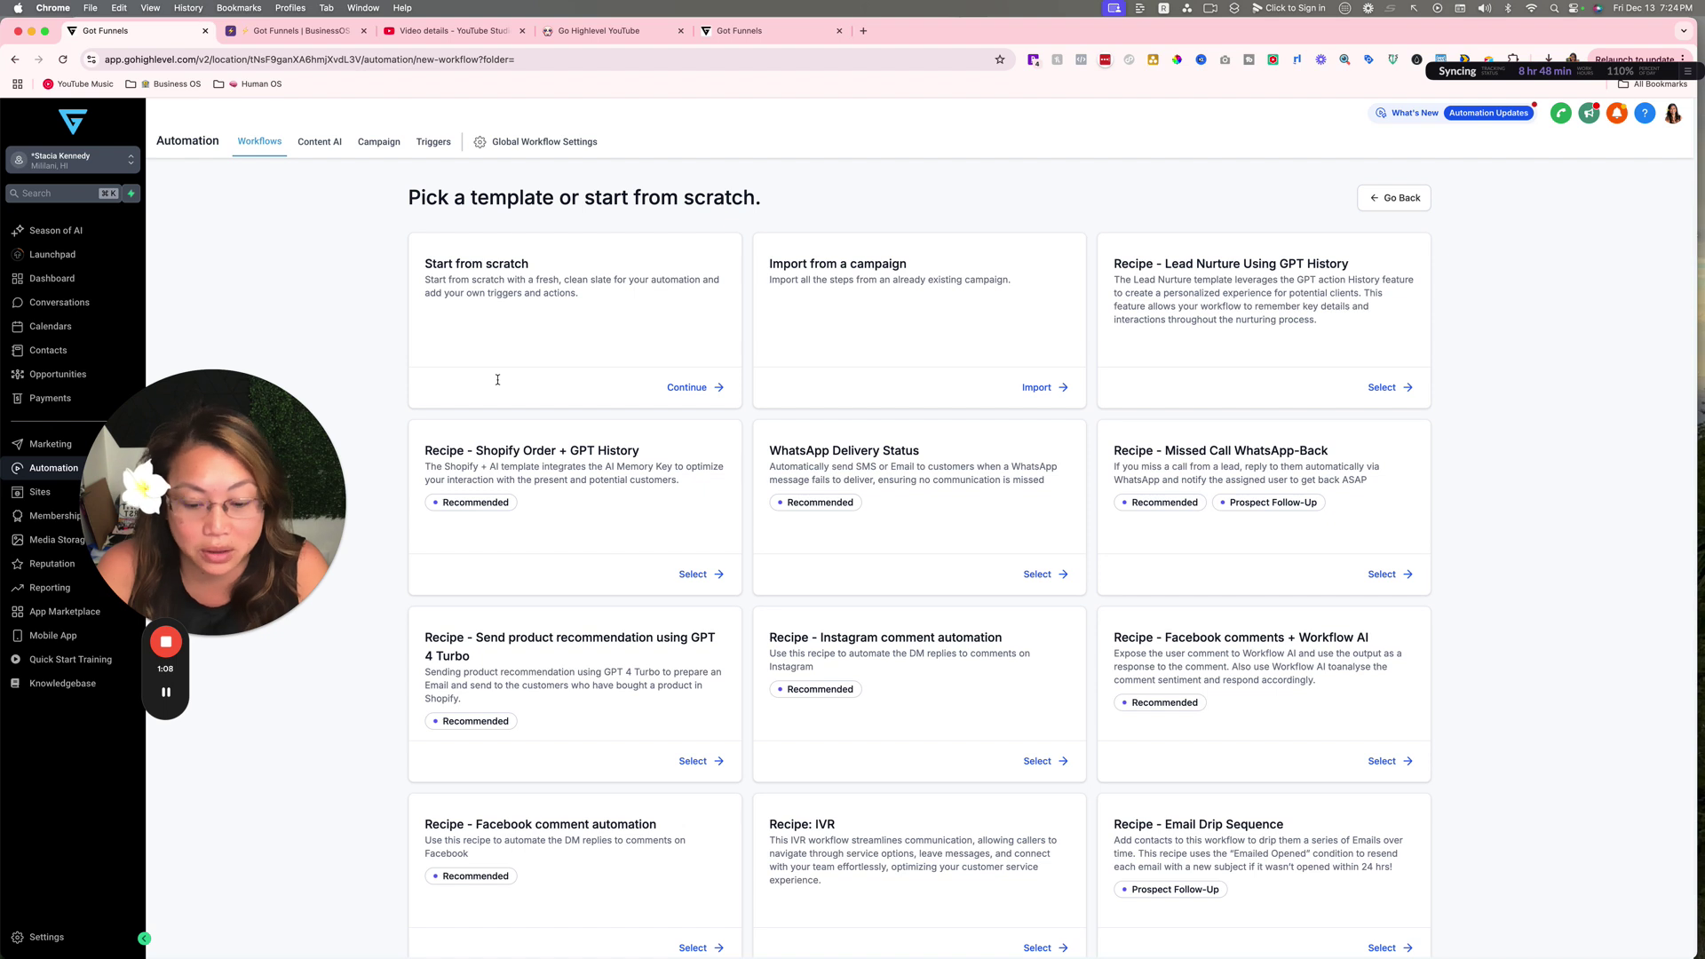
# Search the template gallery for "instagram" and create the workflow from the "Recipe - Instagram comment automation" template
pyautogui.press('super+f')
pyautogui.write('instagram')
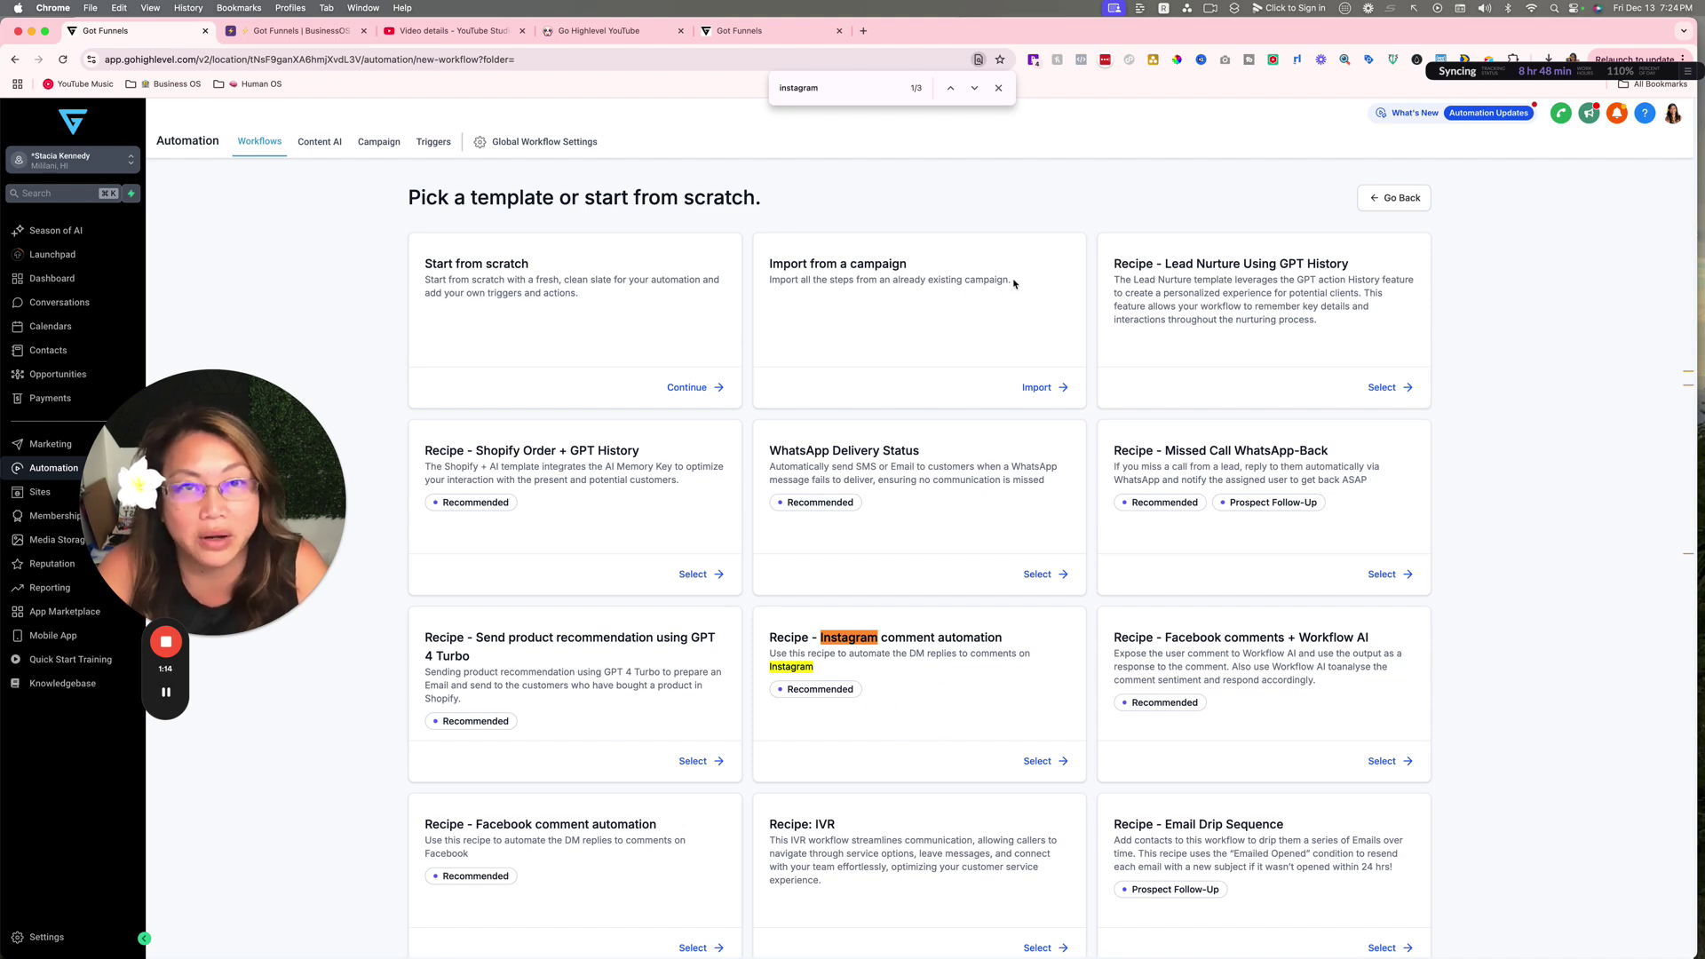
pyautogui.click(974, 89)
pyautogui.click(974, 89)
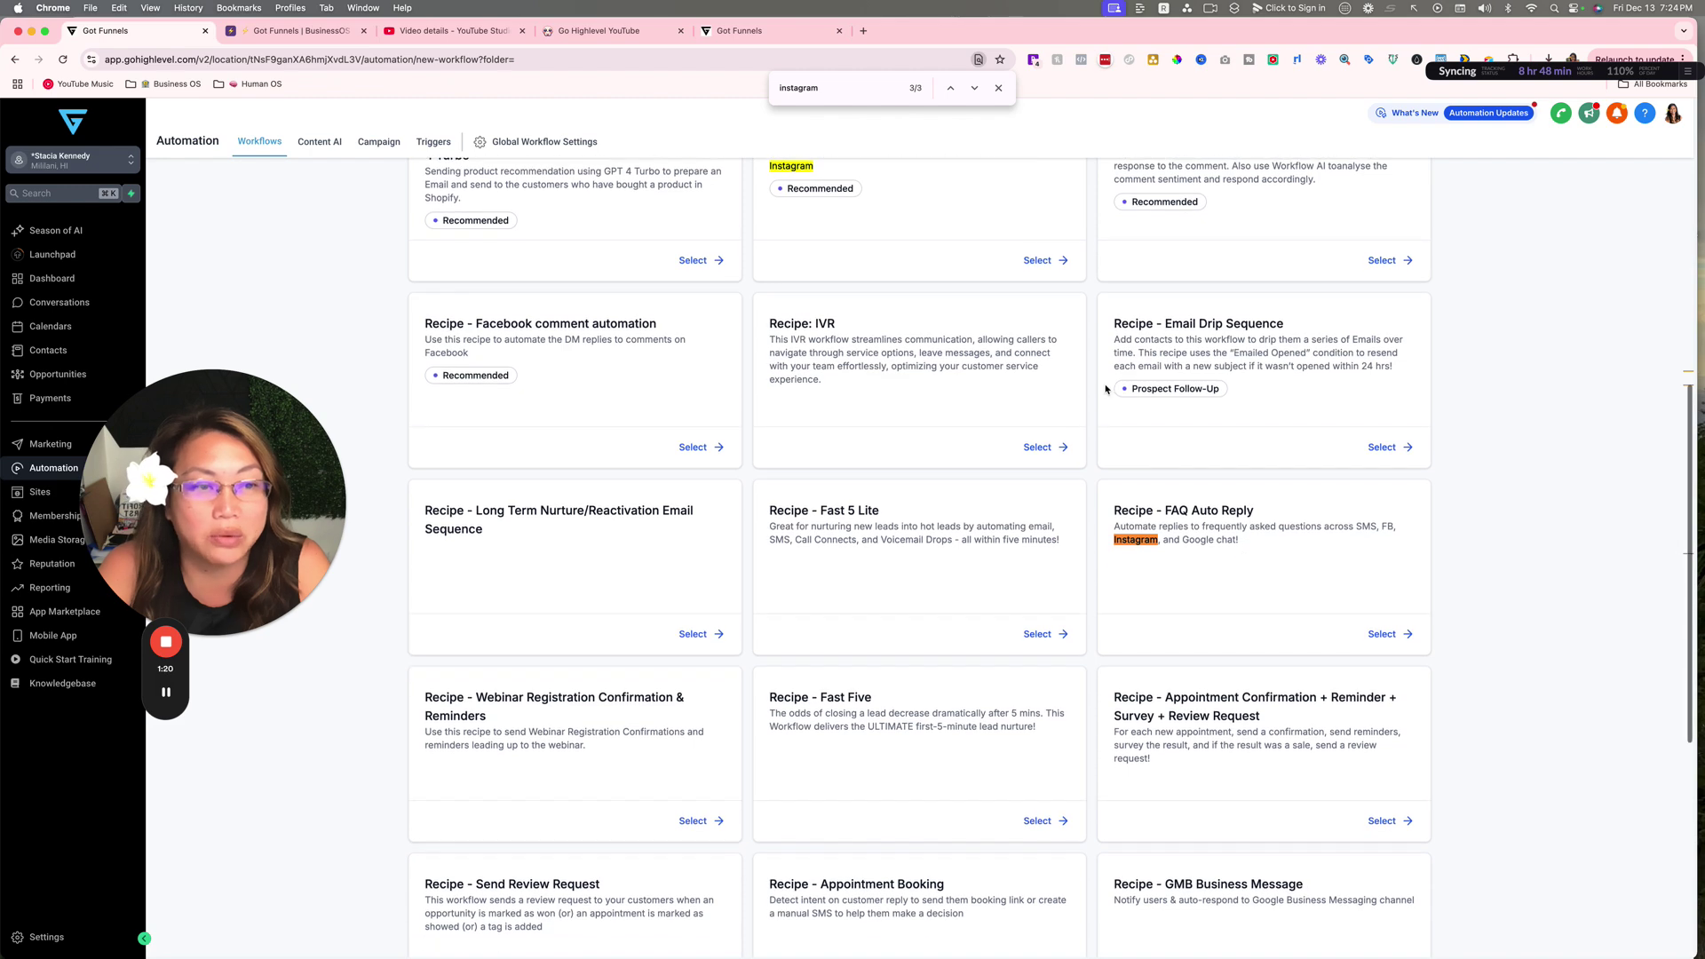
pyautogui.click(976, 89)
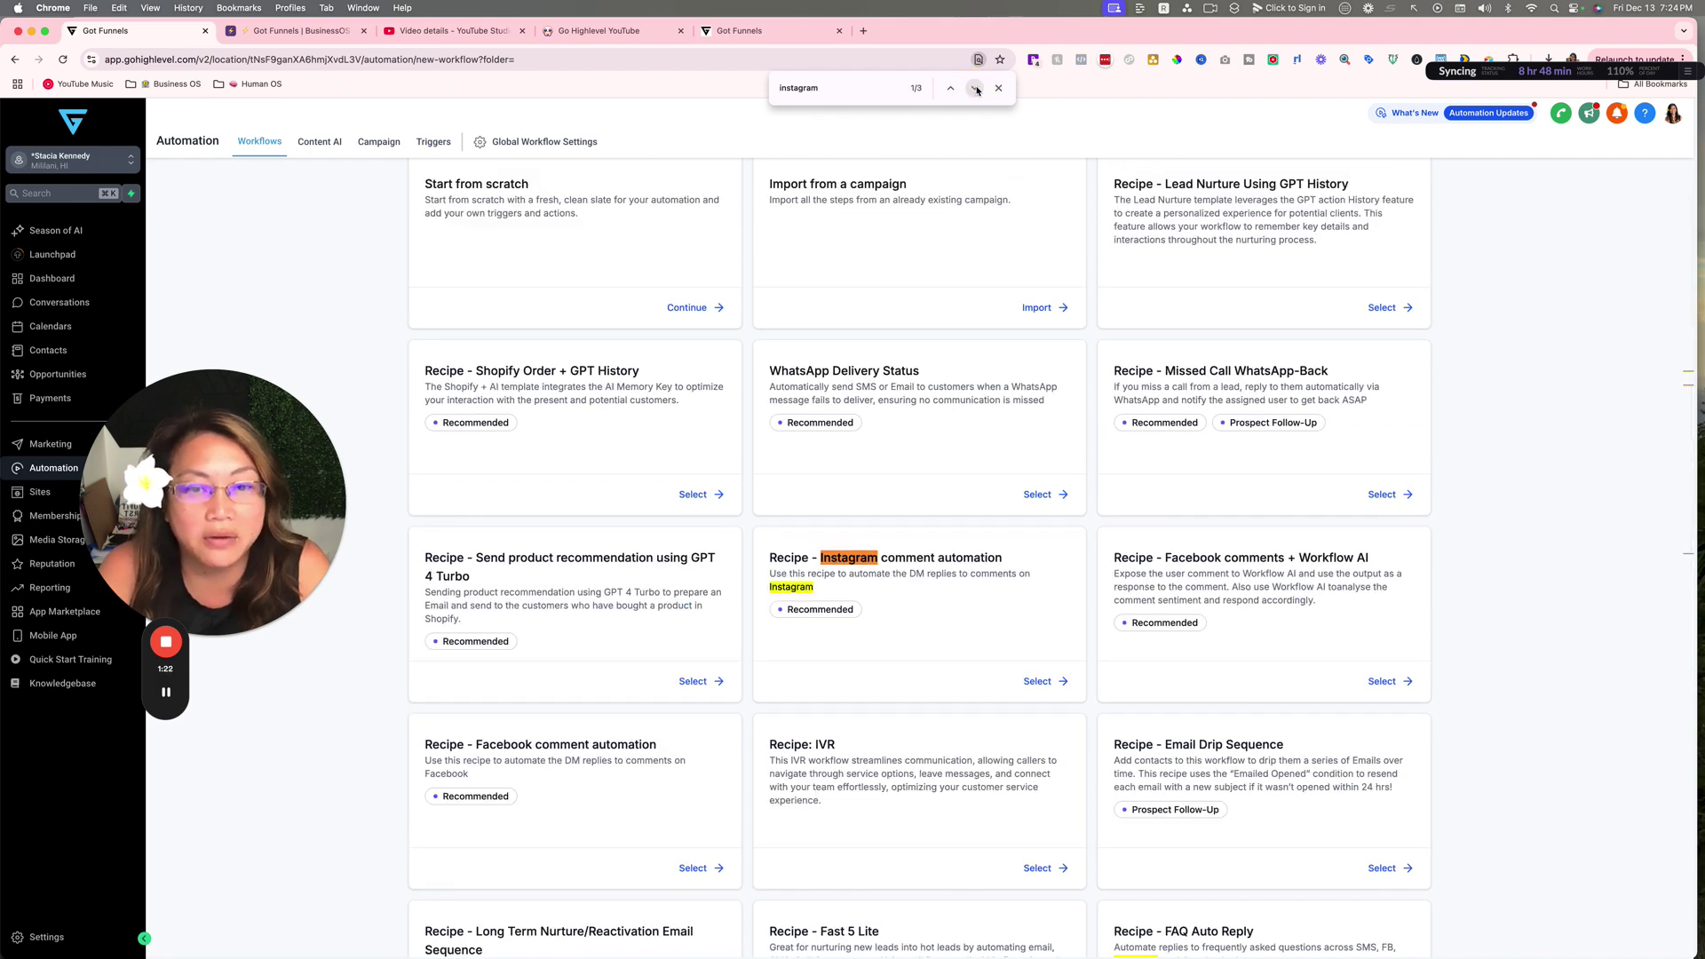
pyautogui.click(1000, 86)
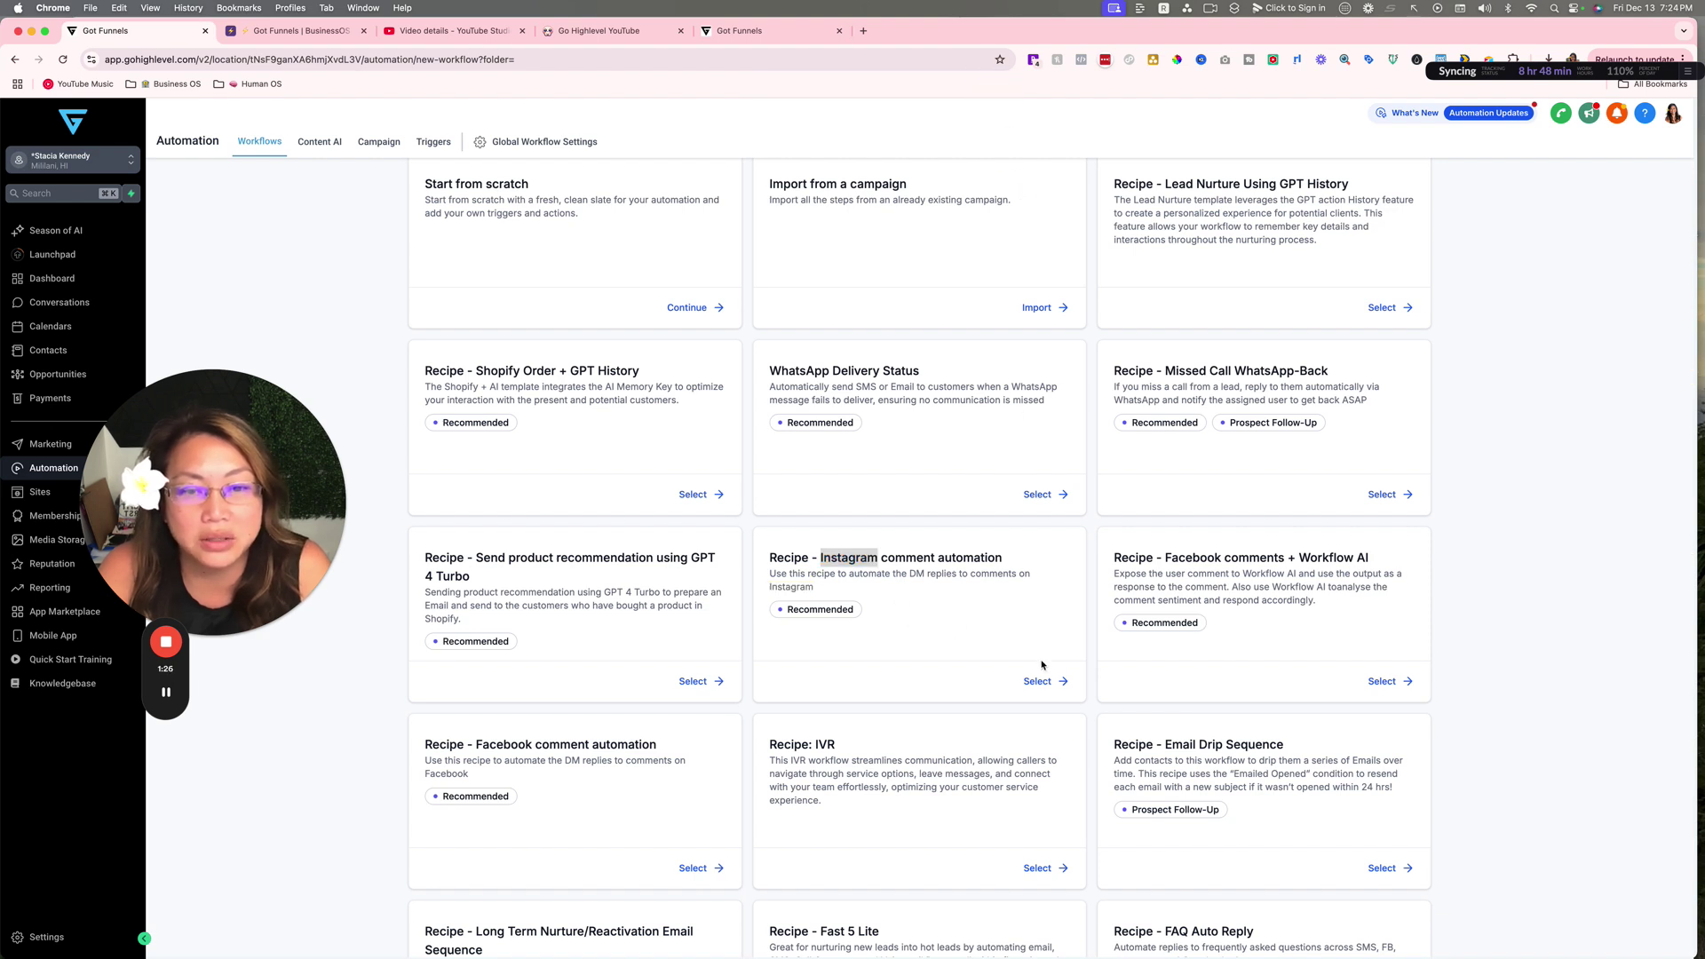
pyautogui.click(1037, 682)
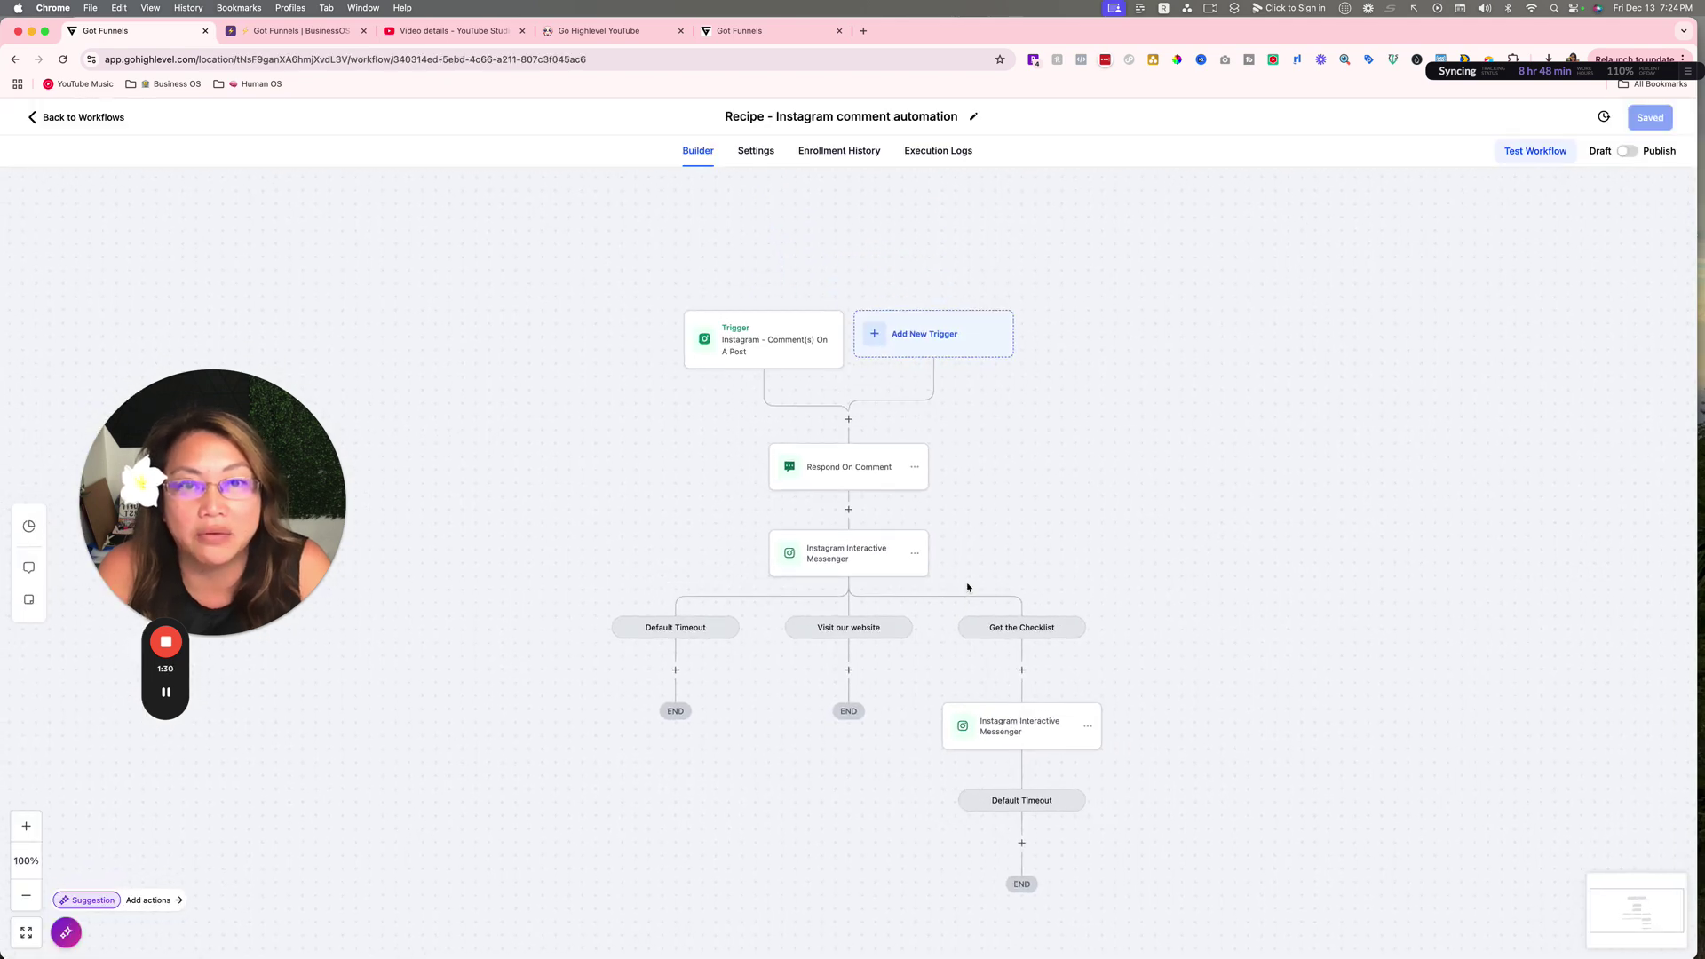
pyautogui.click(787, 346)
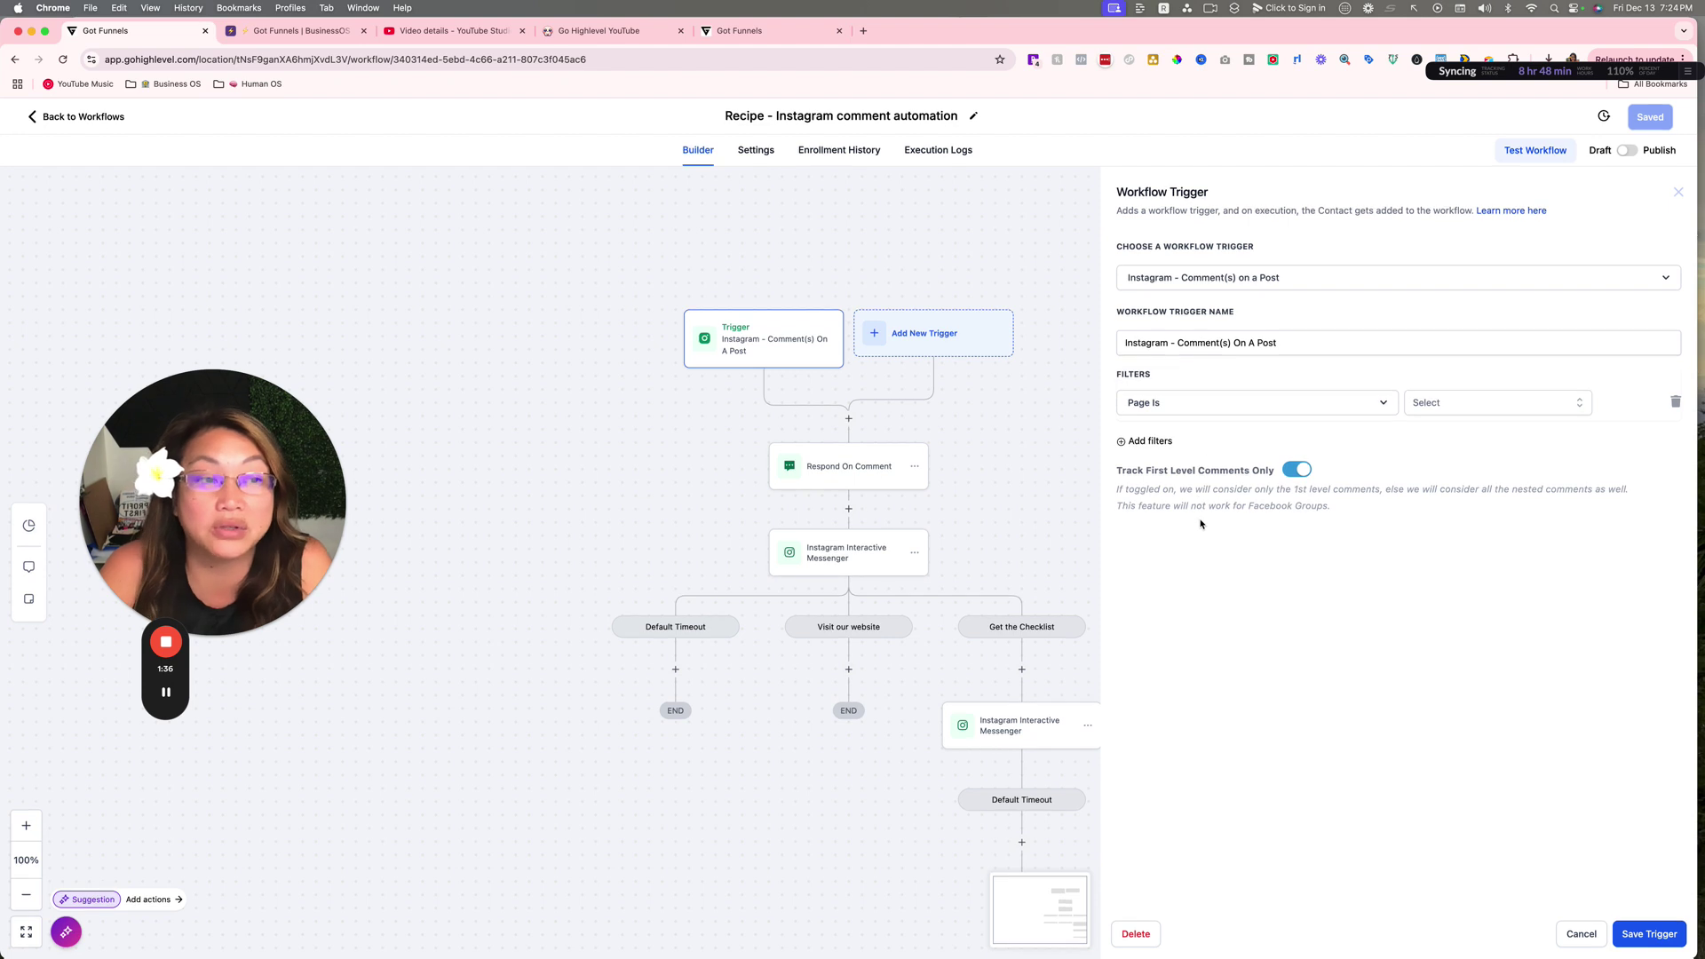
pyautogui.click(1001, 382)
pyautogui.click(952, 338)
pyautogui.click(1392, 259)
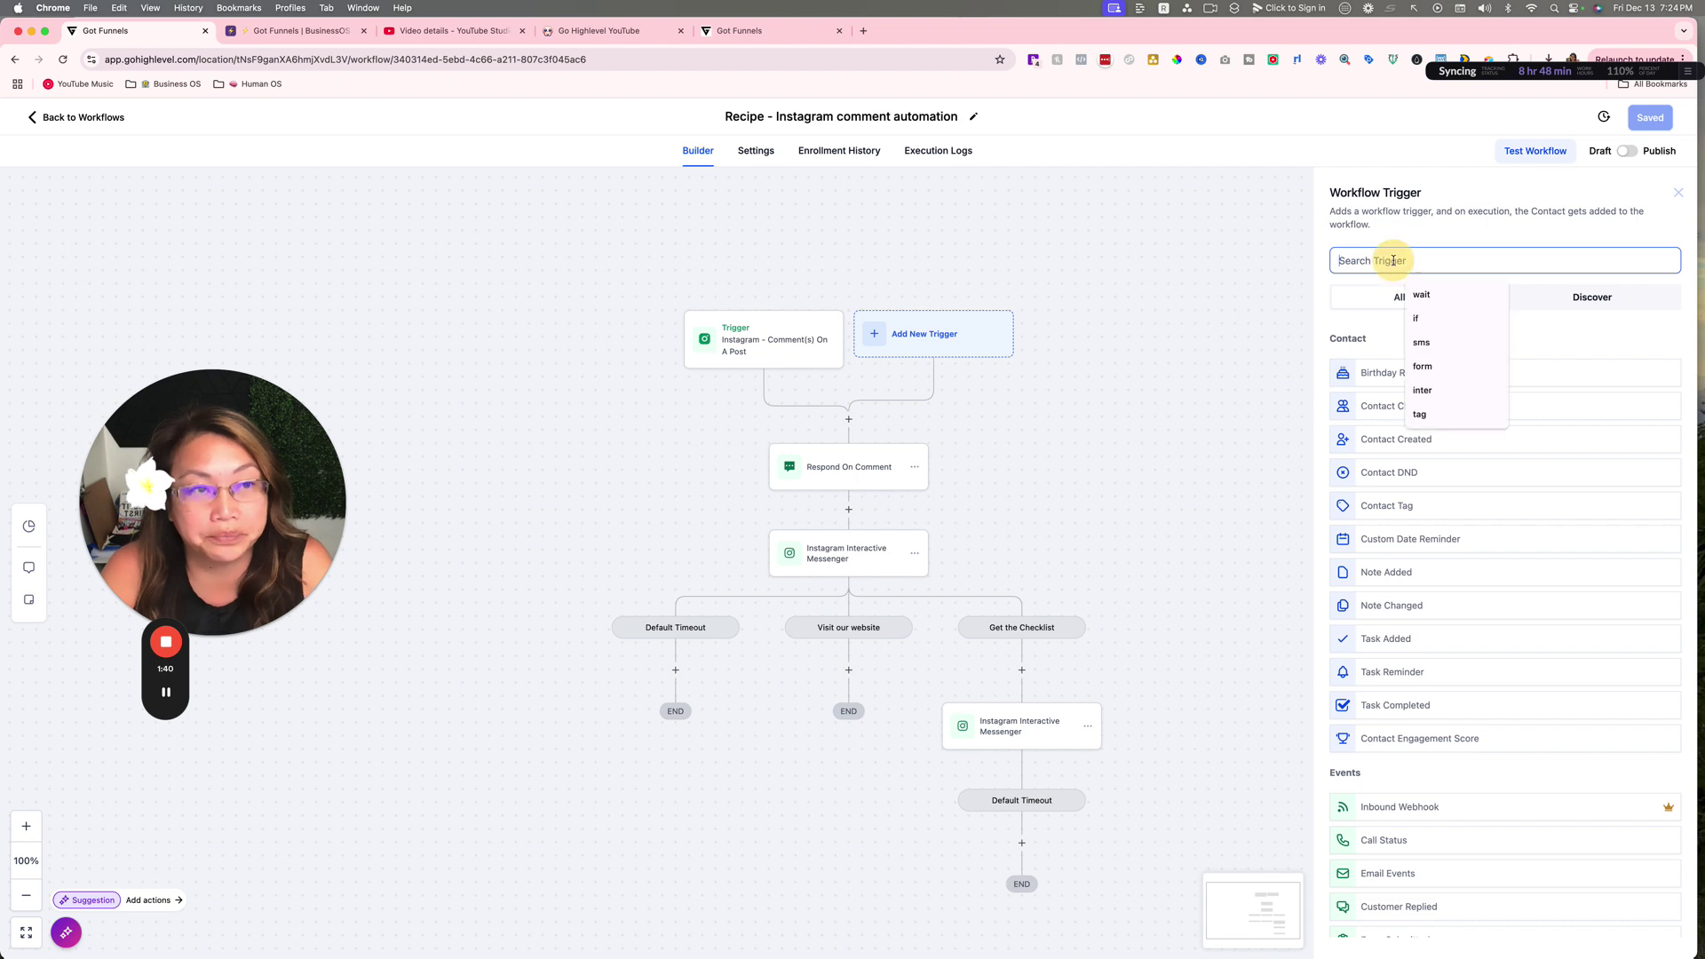
pyautogui.write('facebo')
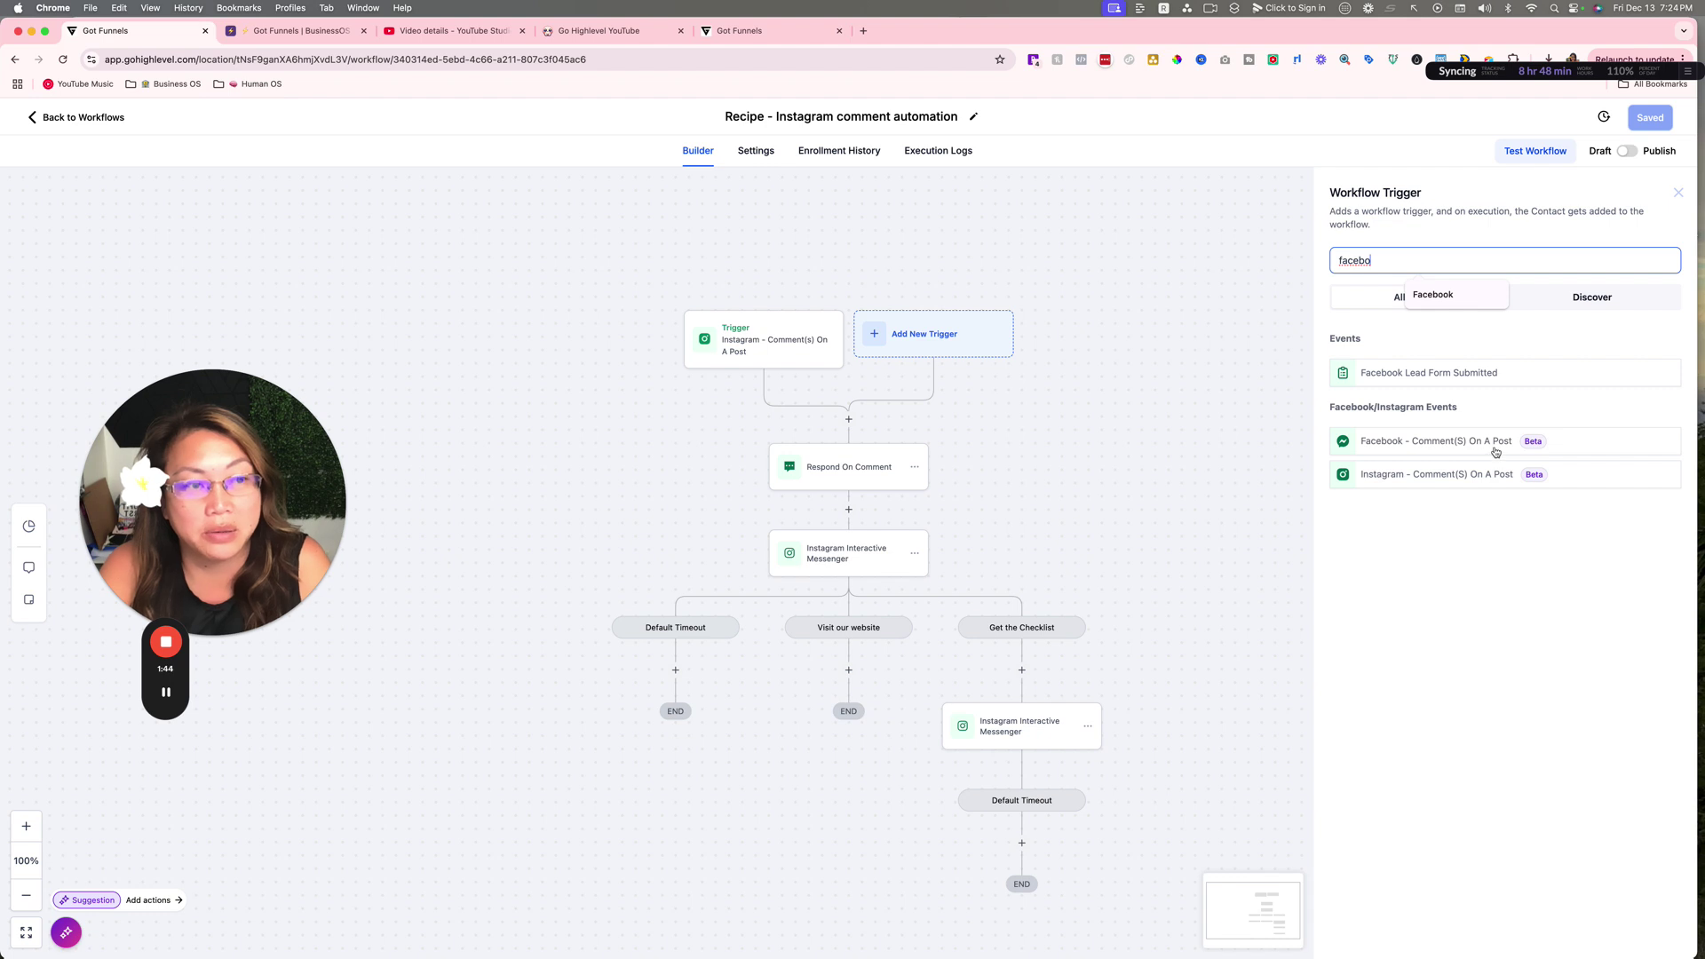
pyautogui.click(1678, 193)
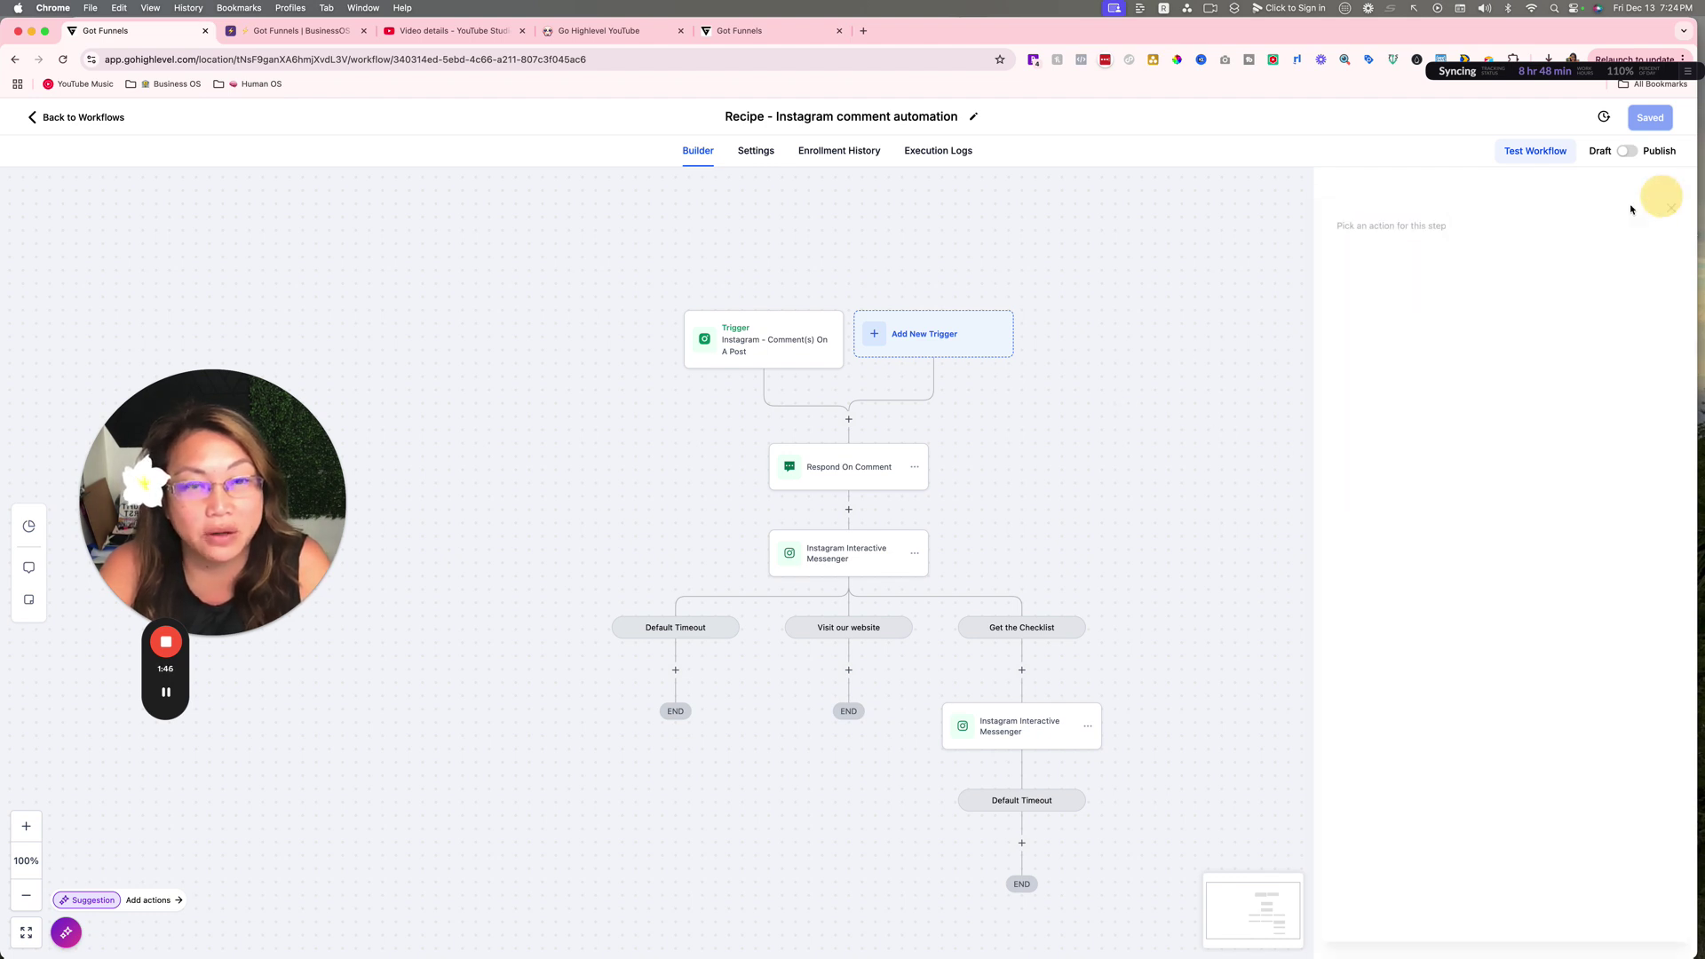
# Set the Page Is filter of the "Instagram - Comment(s) On A Post" trigger to the connected Instagram page
pyautogui.click(767, 358)
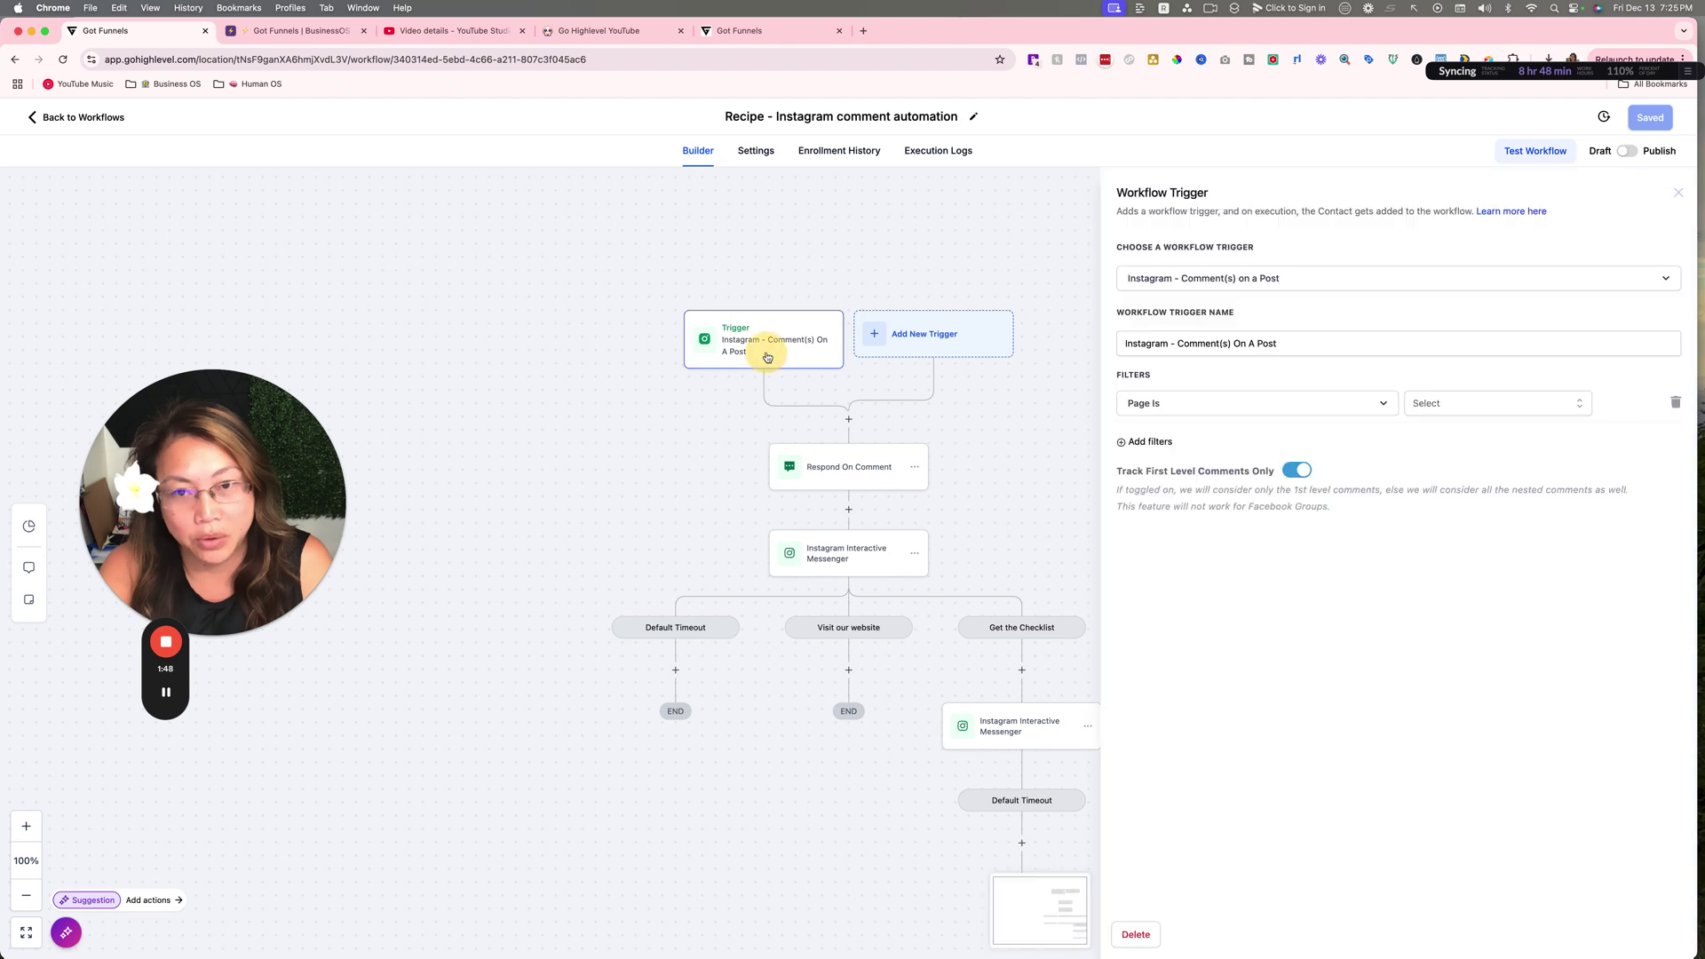
pyautogui.click(1182, 409)
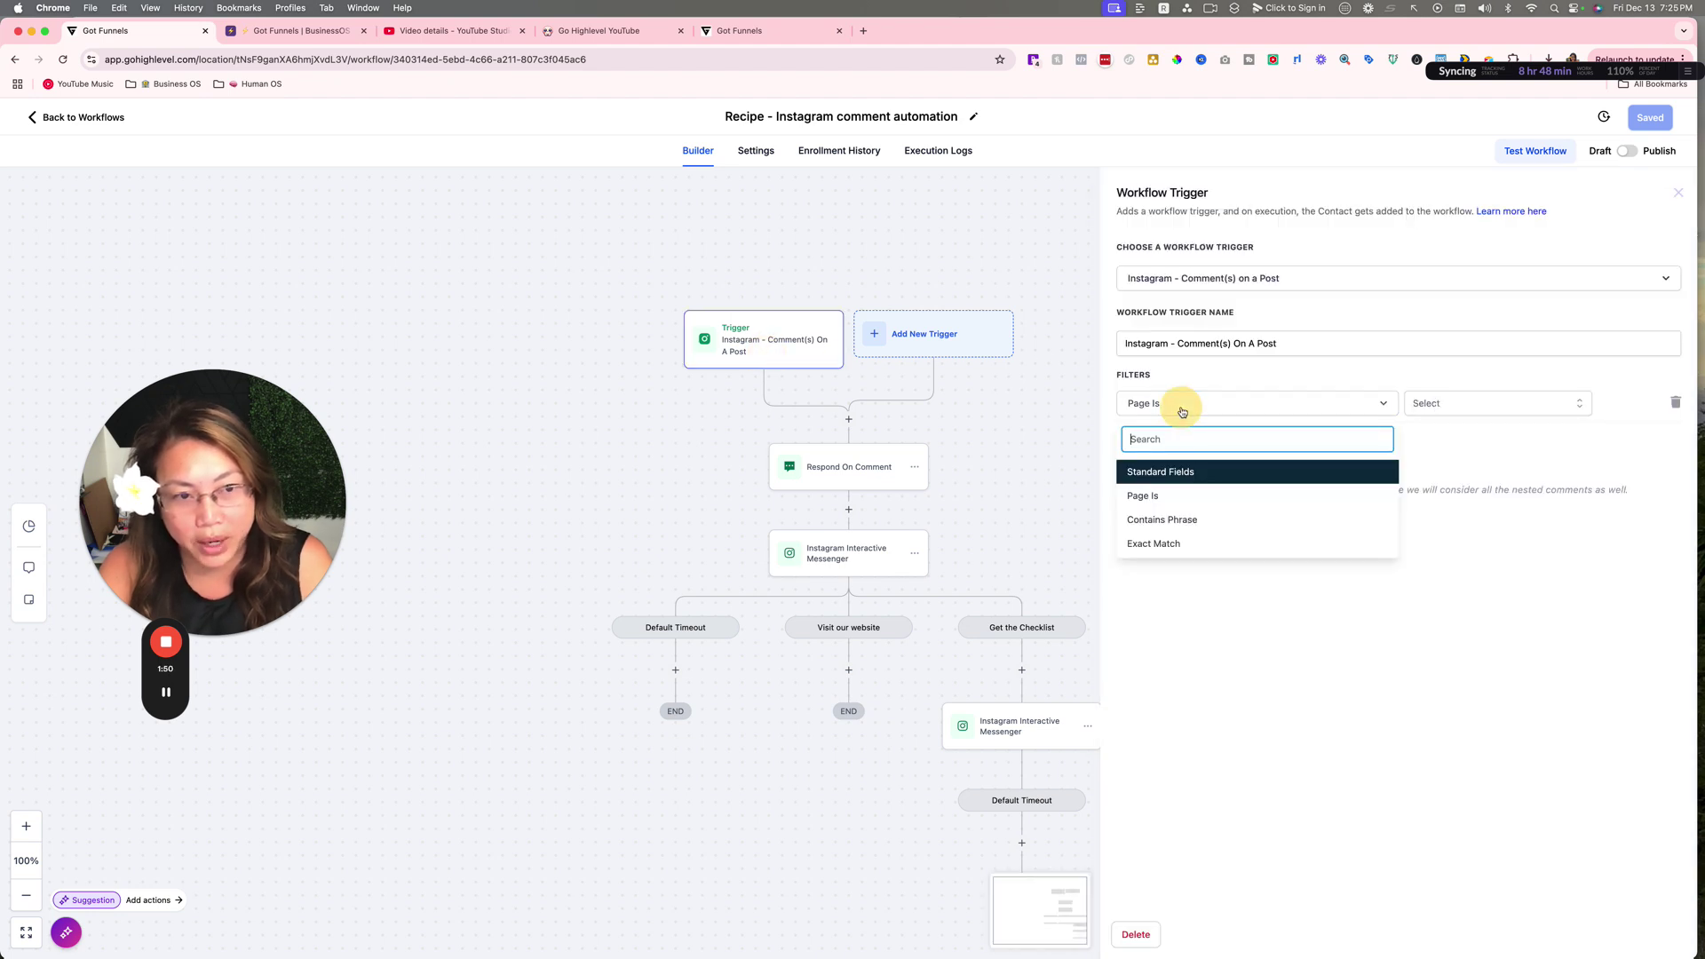
pyautogui.click(1169, 499)
pyautogui.click(1421, 412)
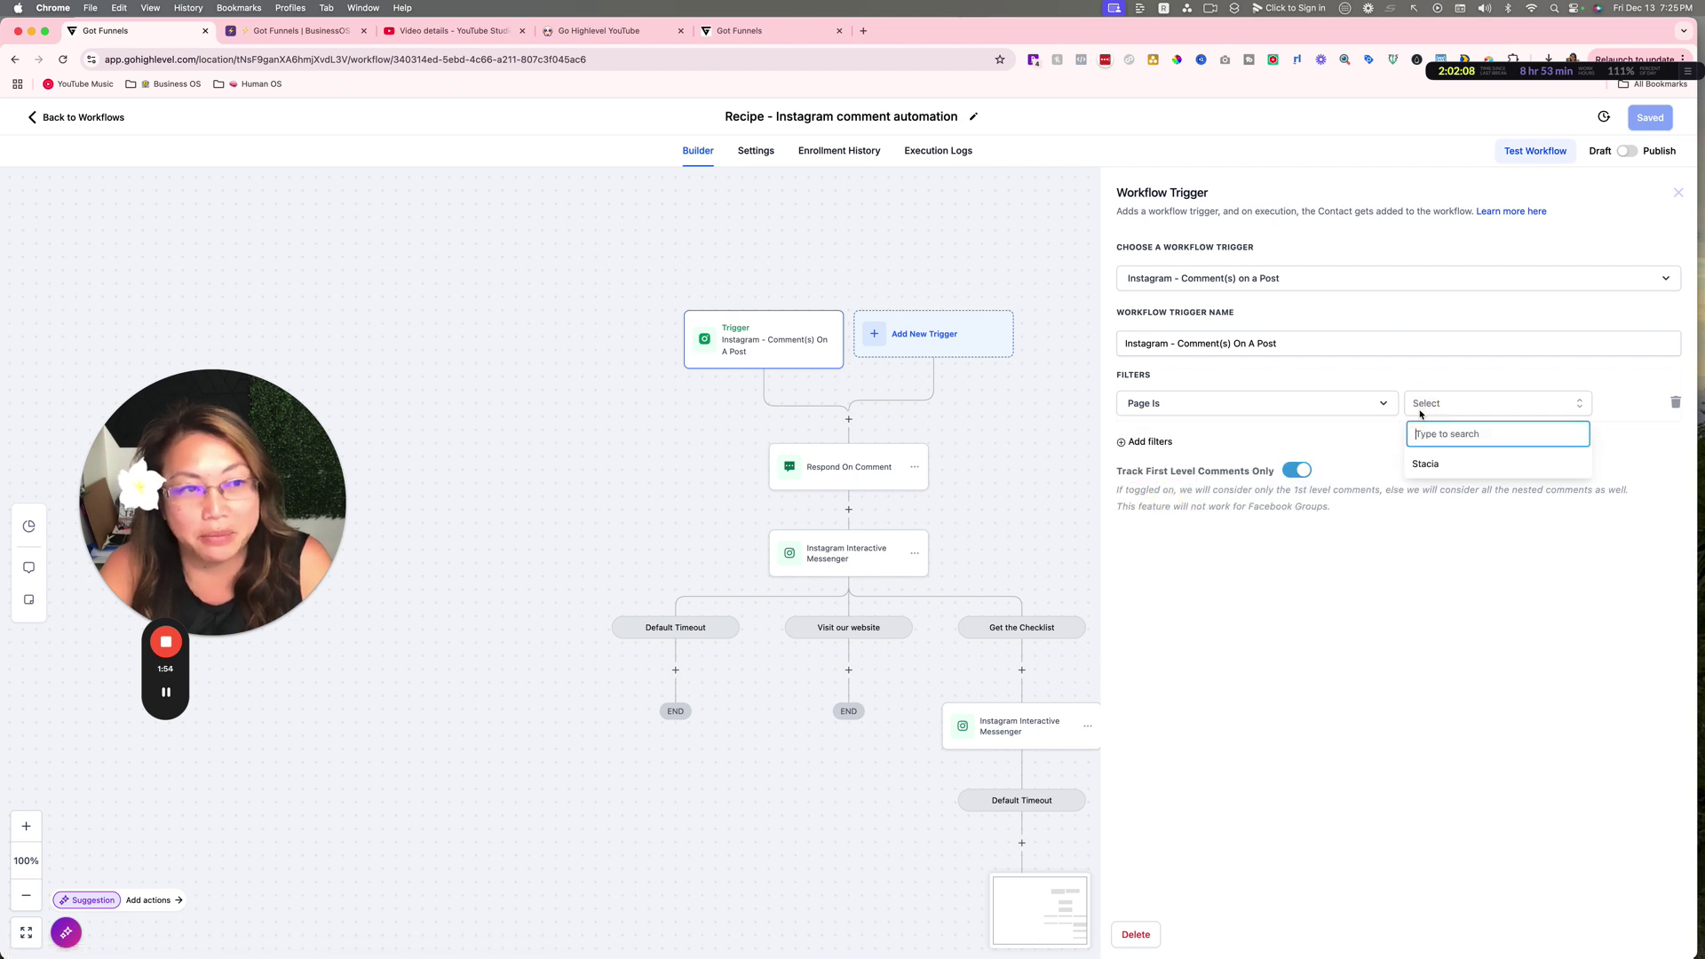
pyautogui.click(1443, 466)
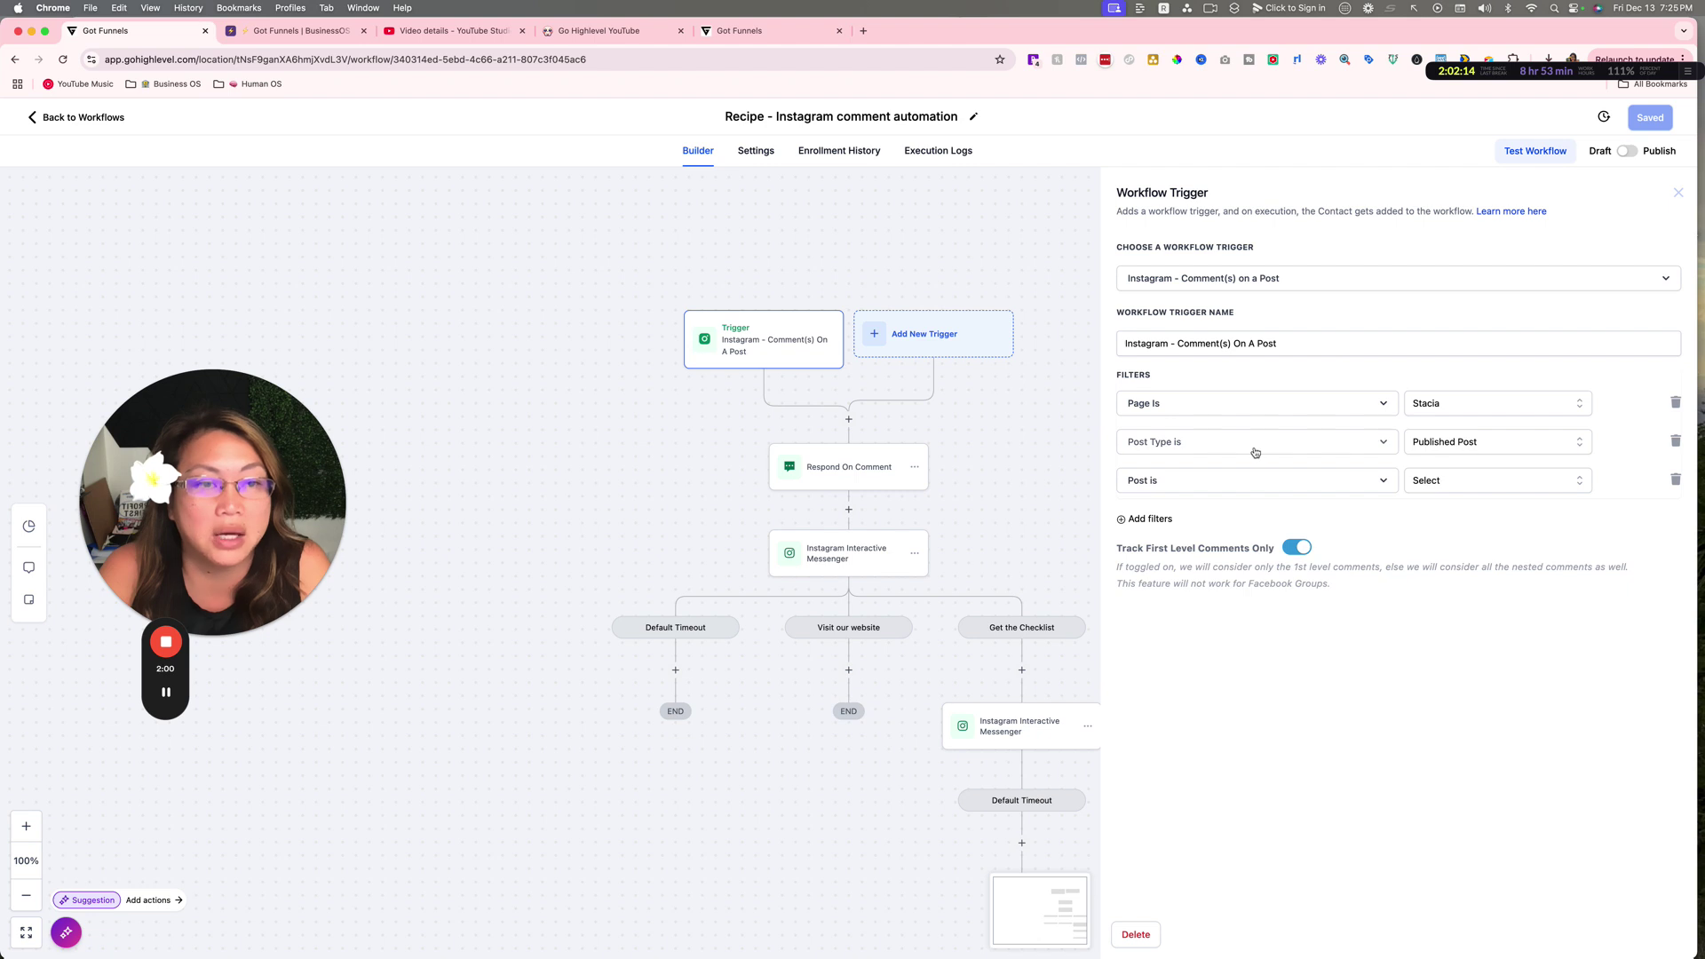
# Limit the Instagram trigger to Published Post as post type and the "3 Marketing Shifts That Will Transform Your Res..." post dated 11-Dec-2024
pyautogui.click(1461, 442)
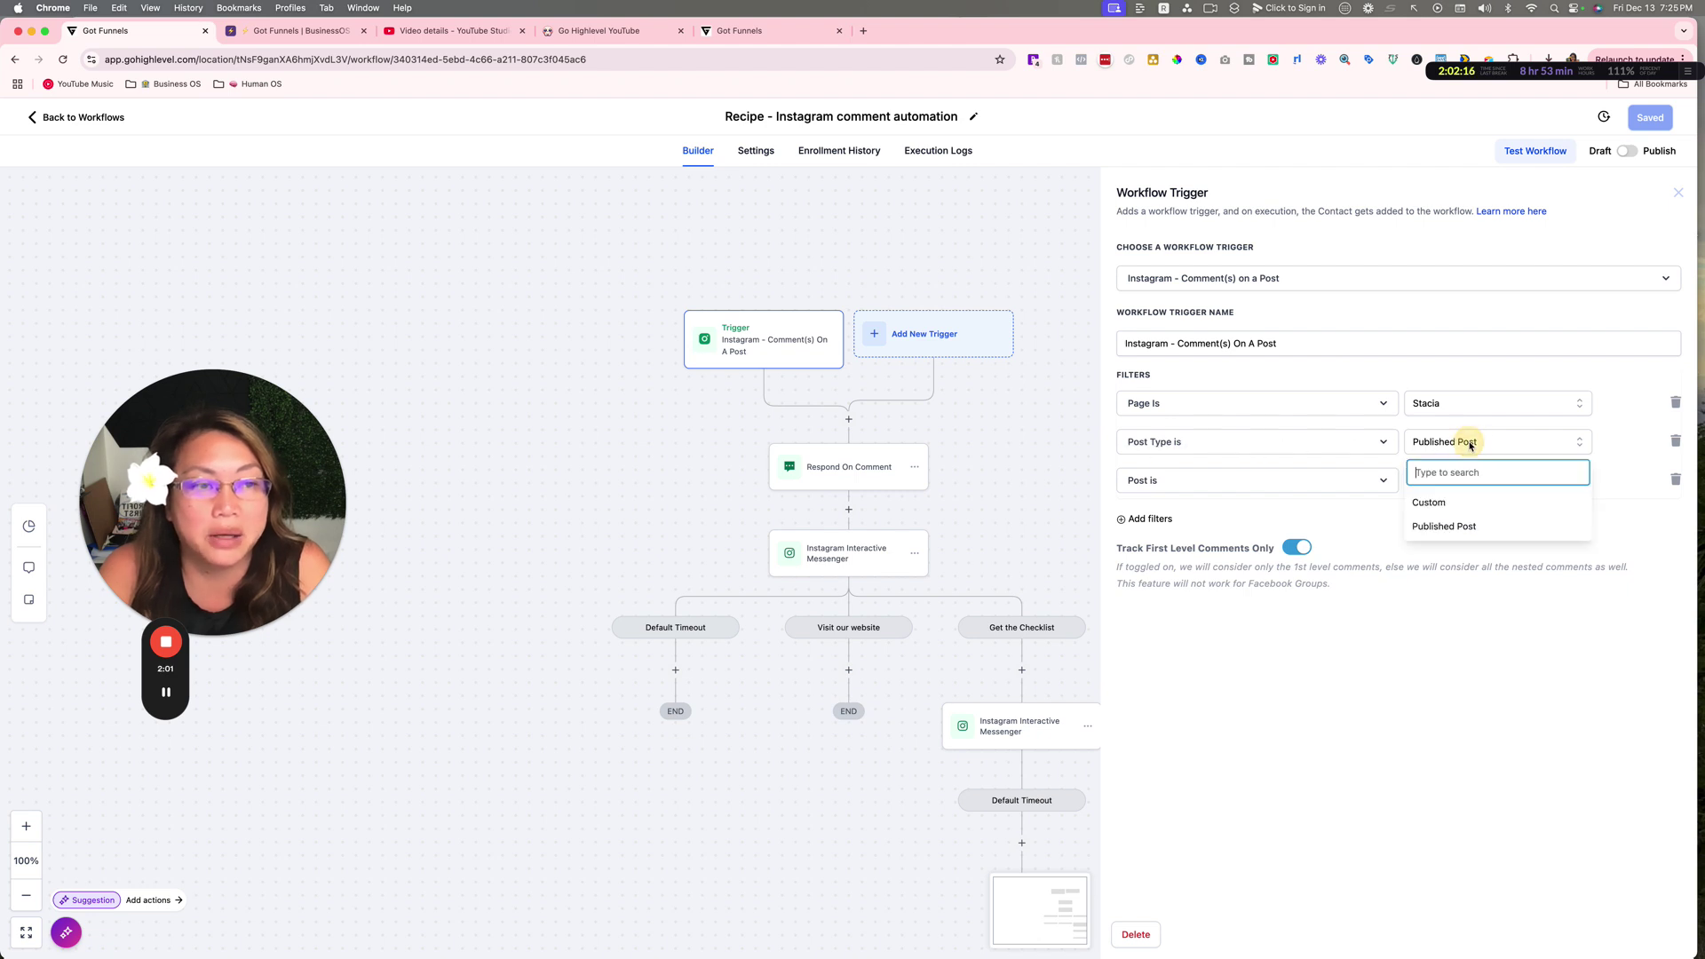
pyautogui.click(1446, 528)
pyautogui.click(1308, 489)
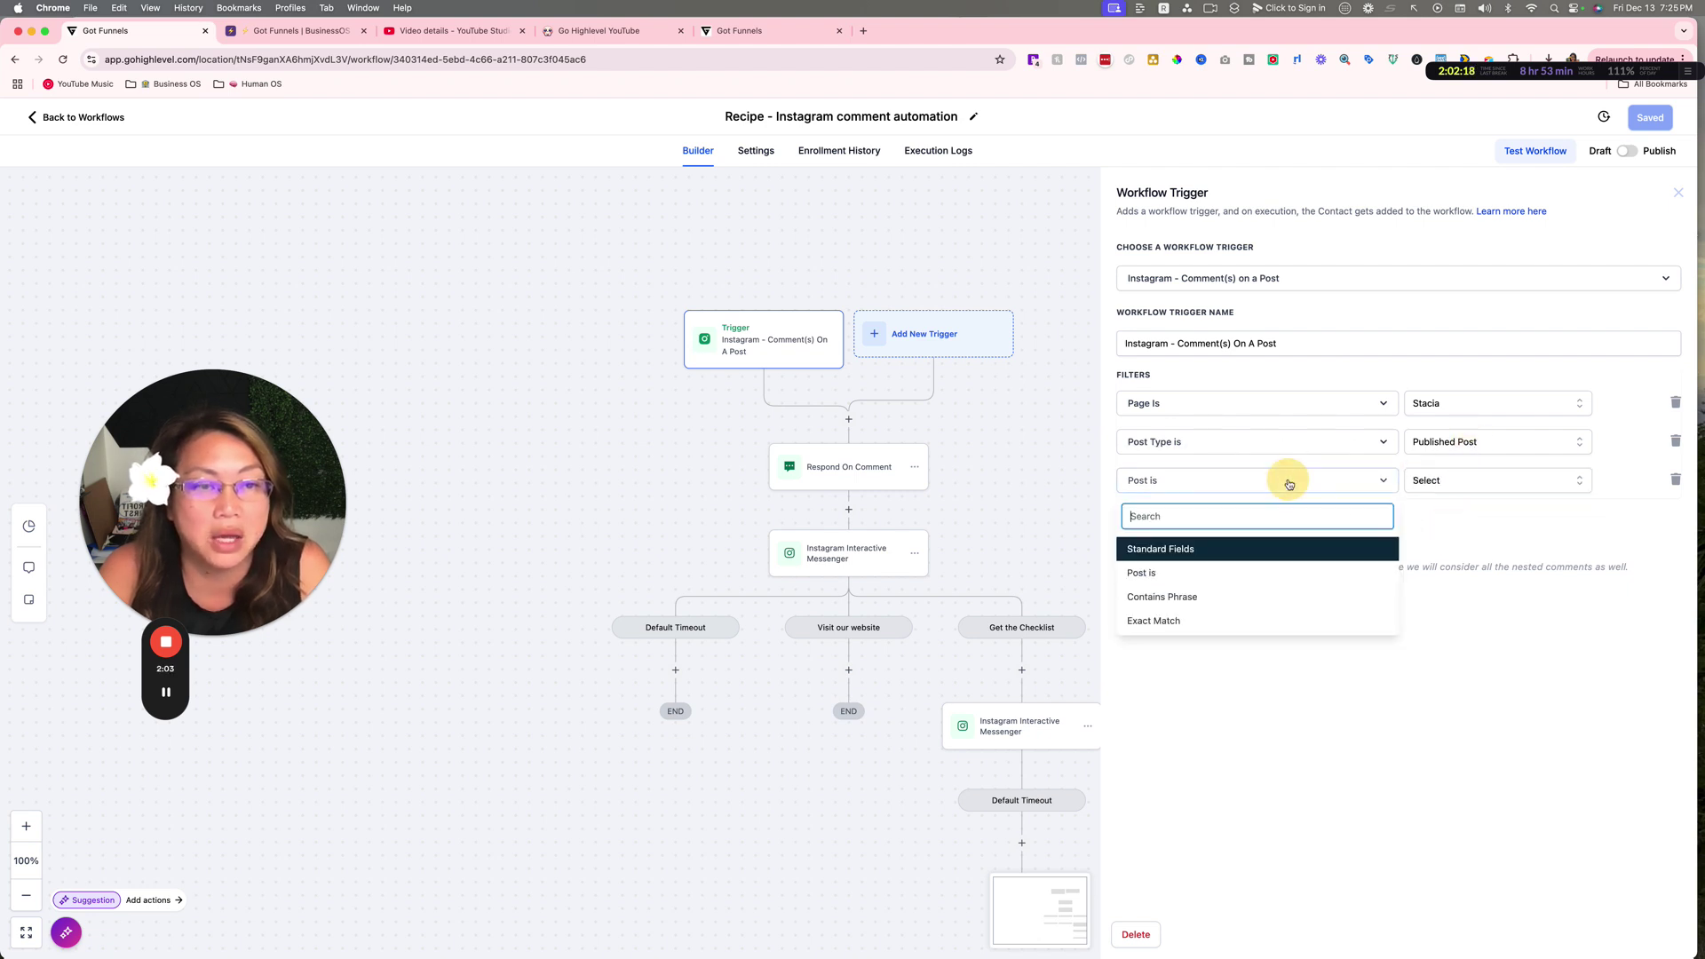
pyautogui.click(1175, 573)
pyautogui.click(1421, 480)
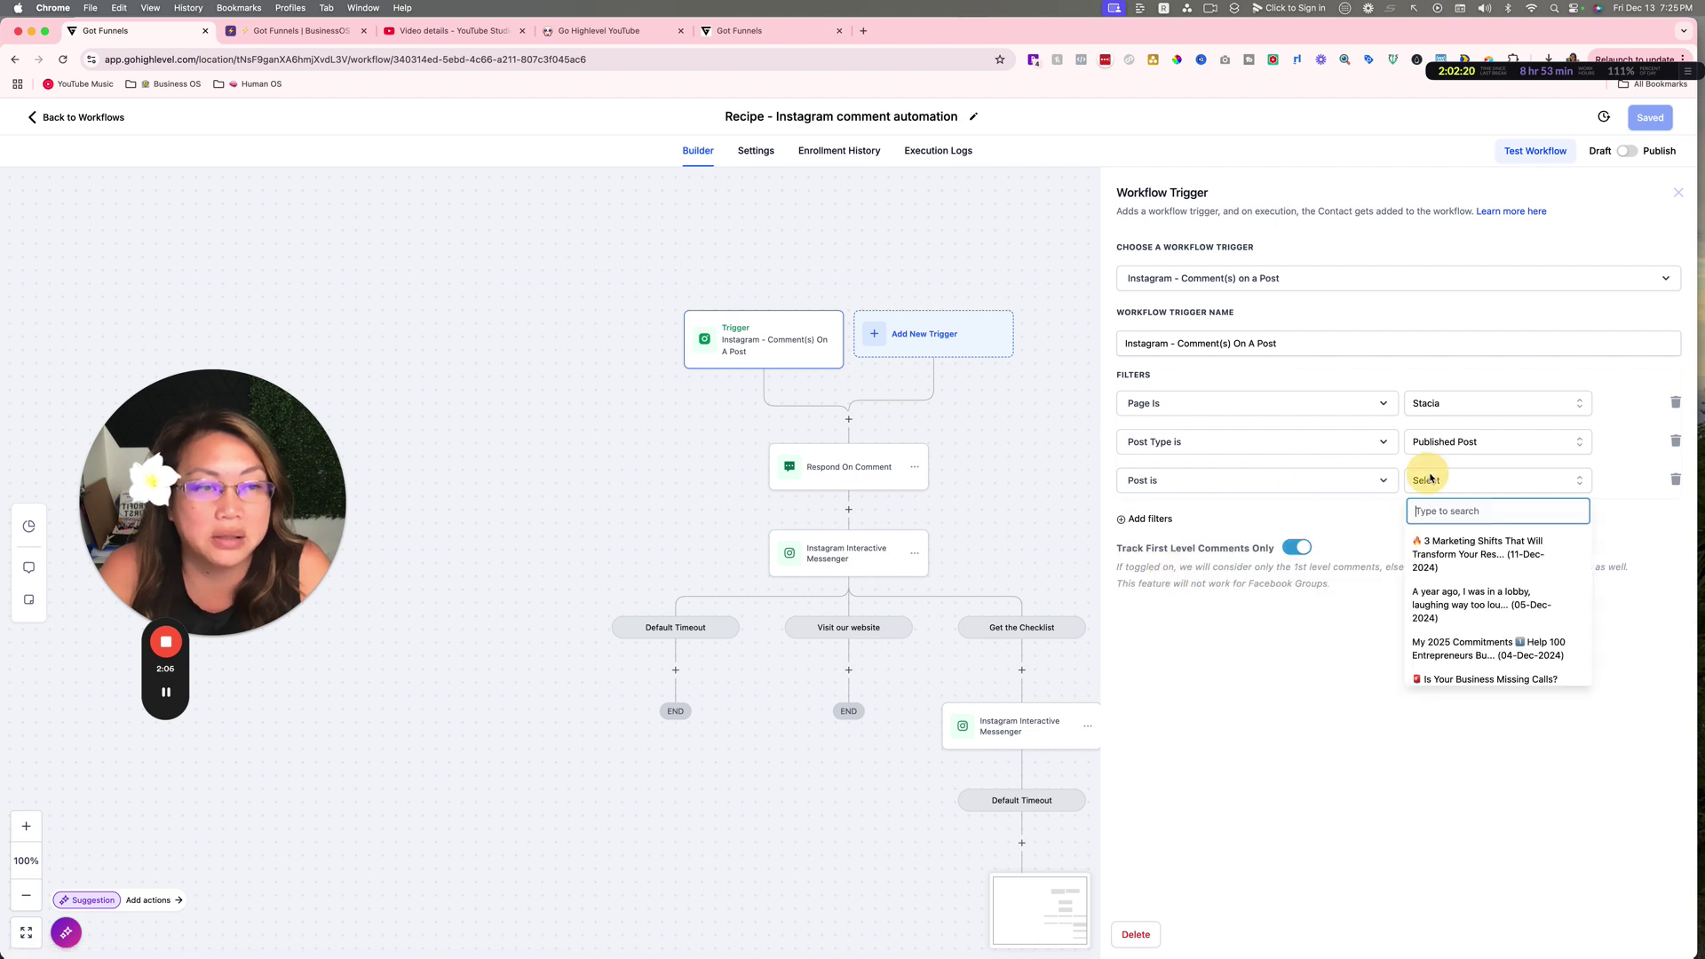
pyautogui.click(1466, 560)
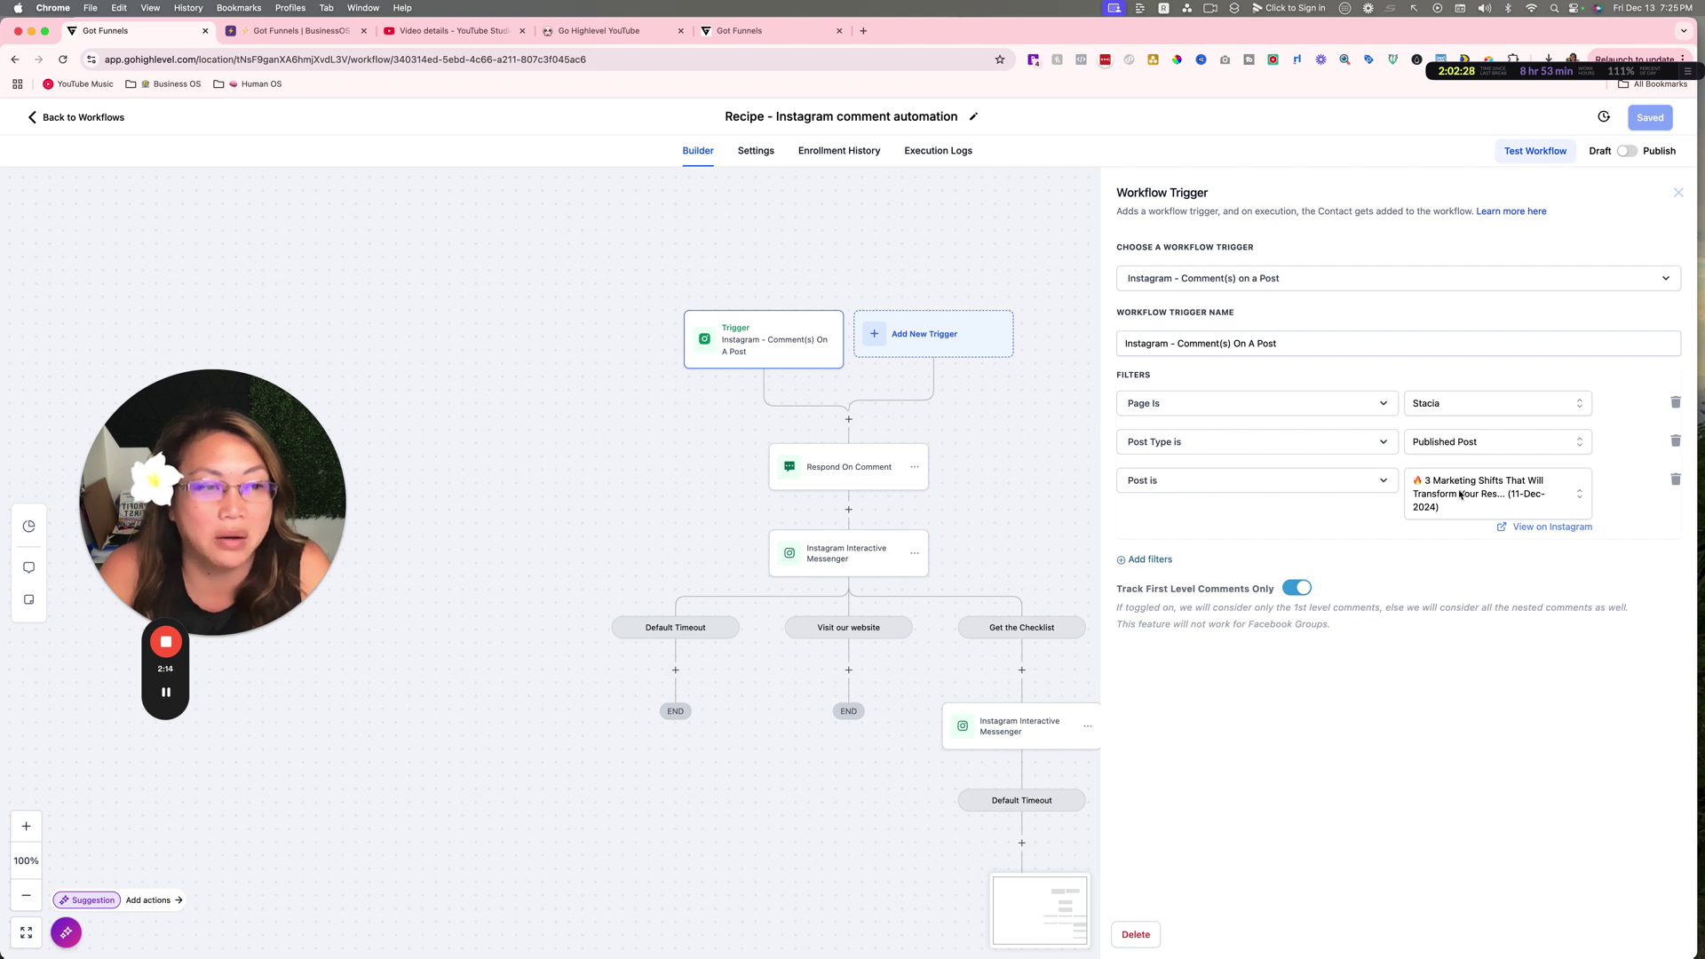
# Add a Contains Phrase filter with the phrase "Training" to the Instagram trigger and close its settings
pyautogui.click(1148, 562)
pyautogui.click(1192, 567)
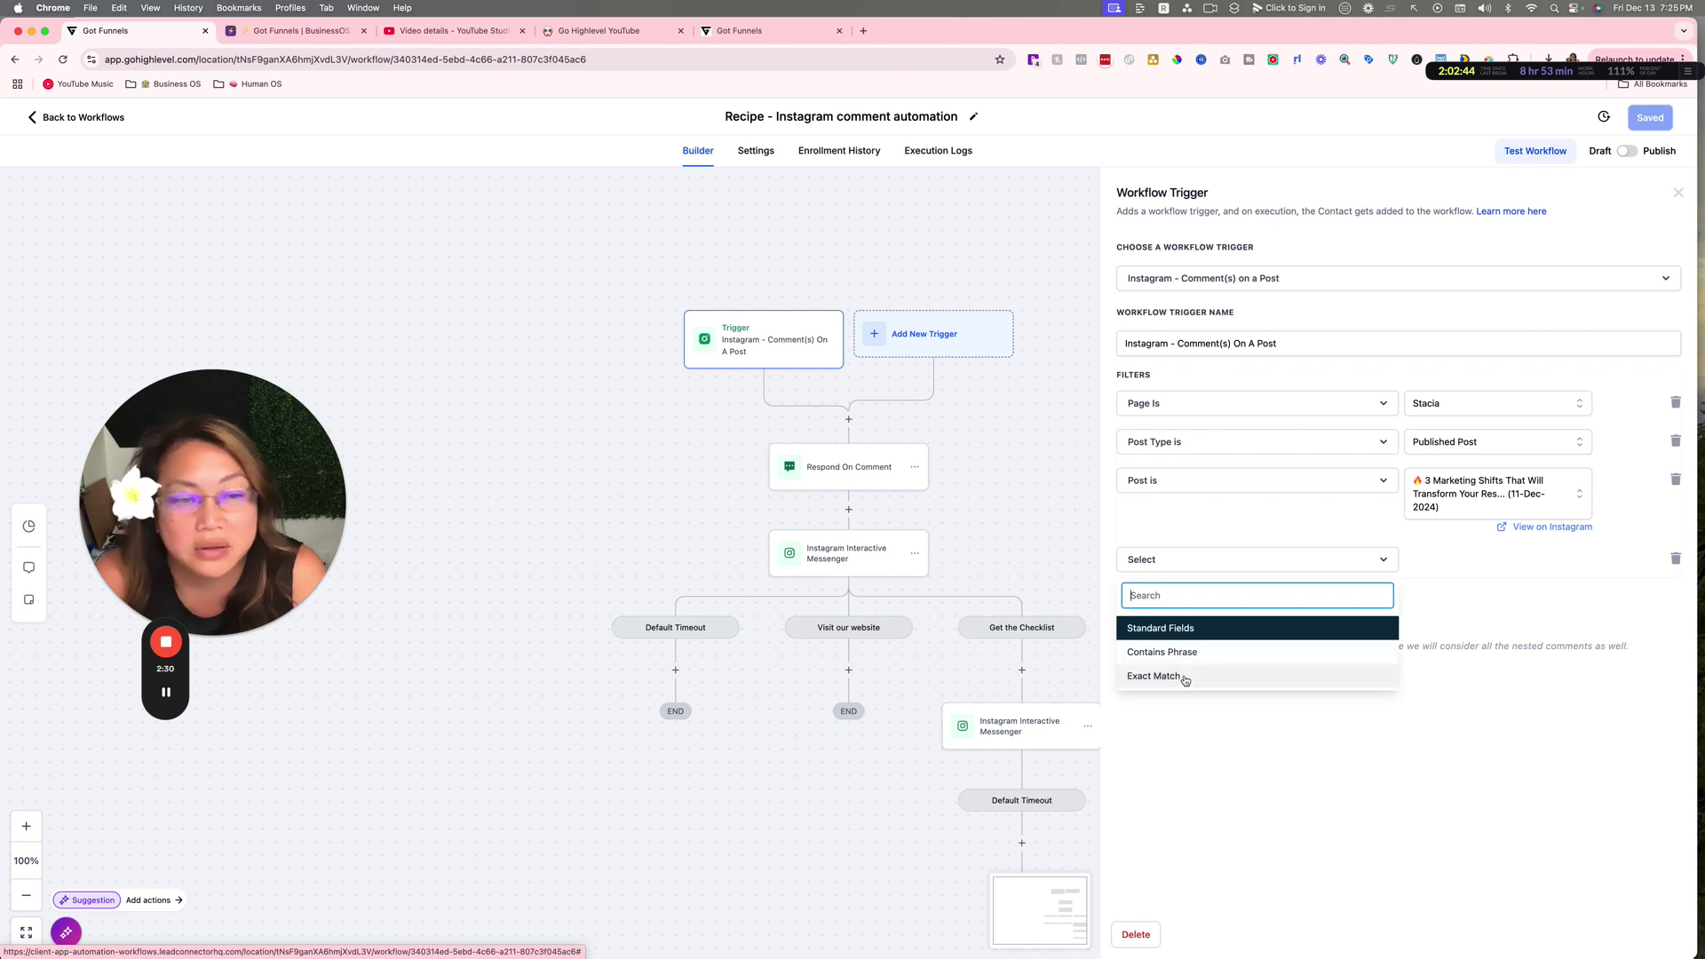
pyautogui.click(1184, 662)
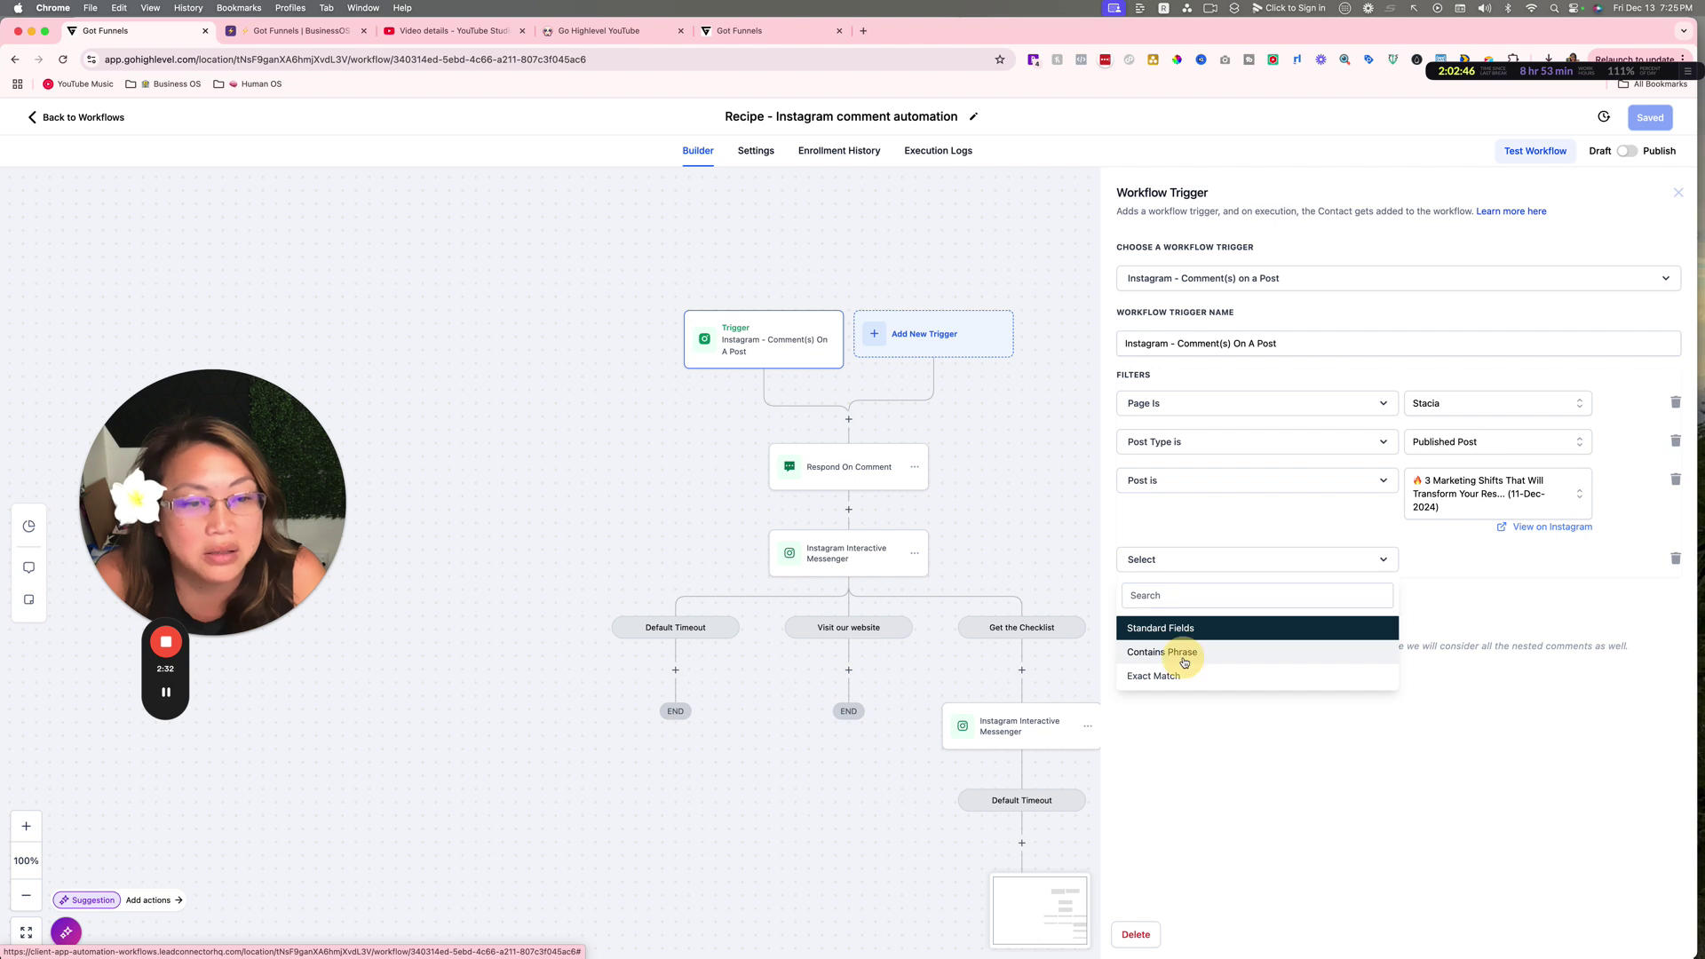
pyautogui.moveTo(1184, 662)
pyautogui.mouseDown()
pyautogui.moveTo(1234, 660)
pyautogui.moveTo(1184, 662)
pyautogui.mouseUp()
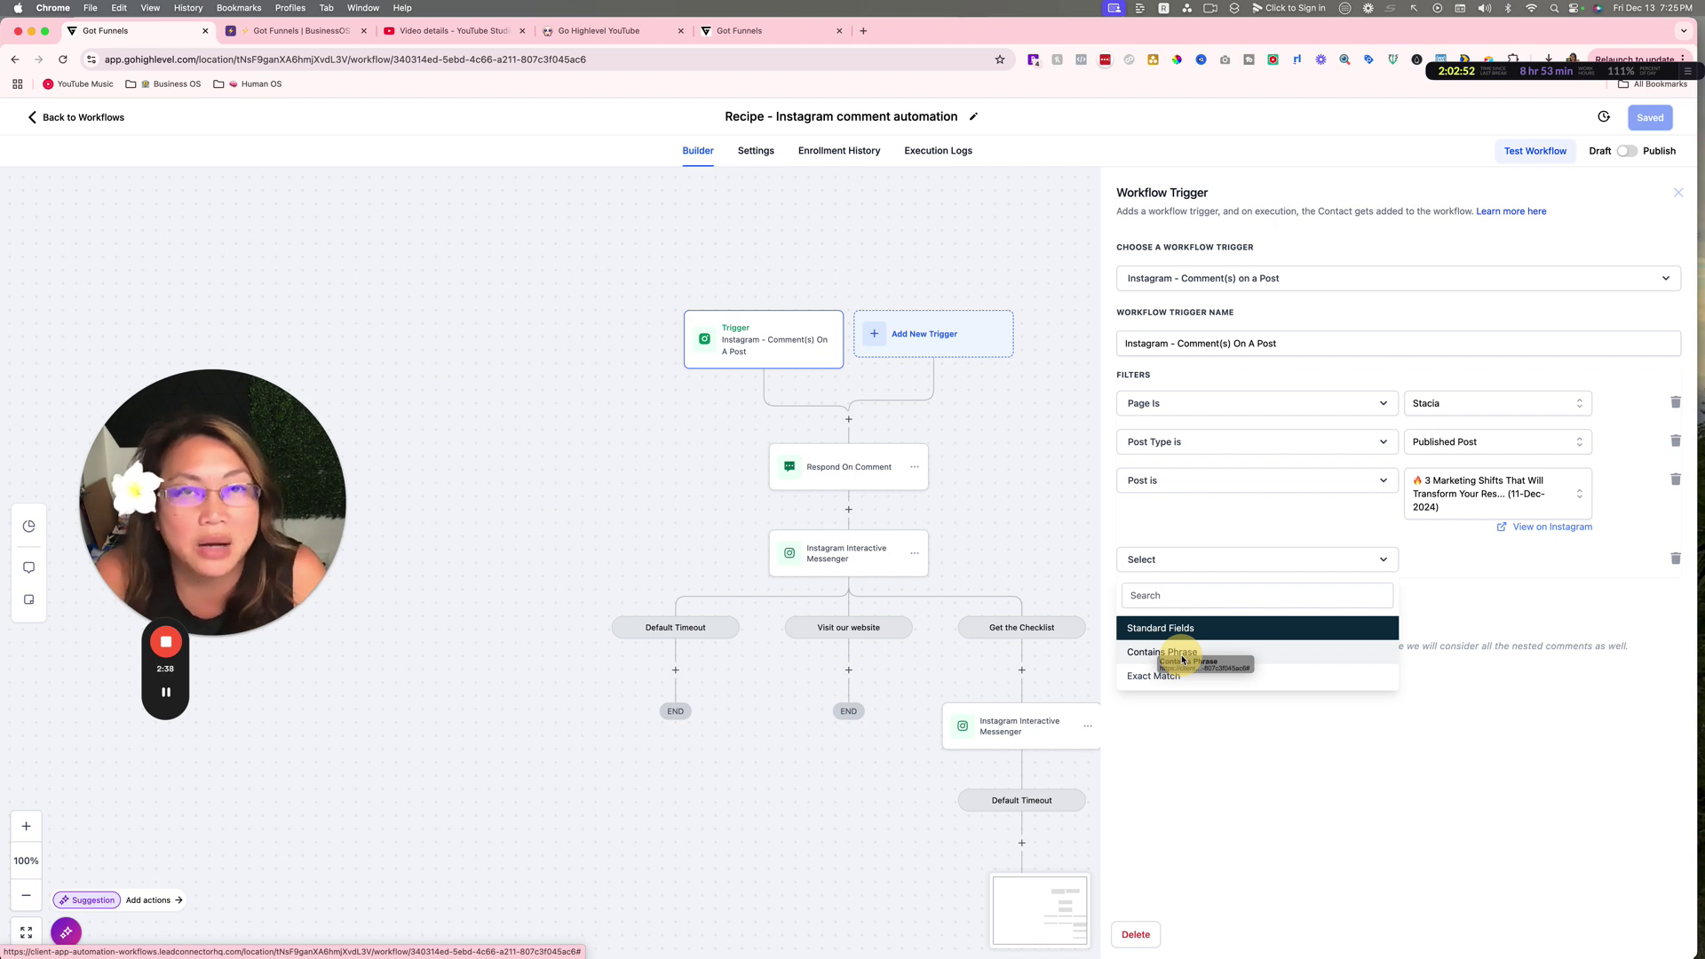
pyautogui.moveTo(1184, 660)
pyautogui.mouseDown()
pyautogui.moveTo(1172, 695)
pyautogui.moveTo(1210, 655)
pyautogui.mouseUp()
pyautogui.click(1209, 654)
pyautogui.click(1439, 563)
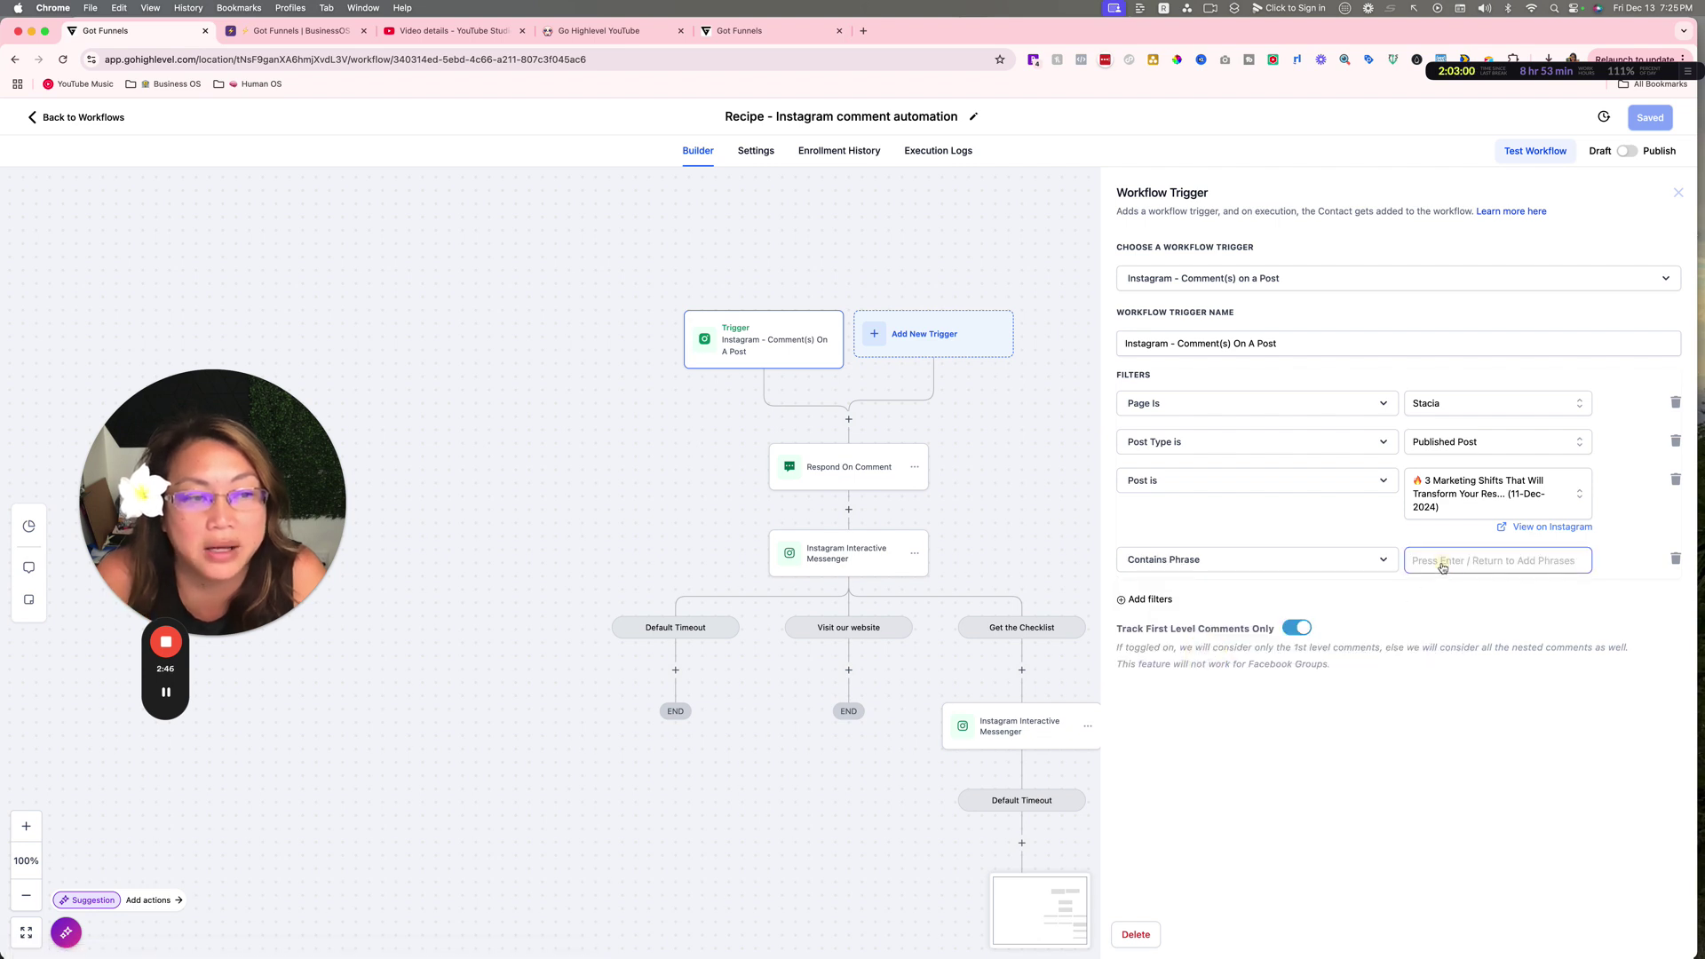
pyautogui.write('Training')
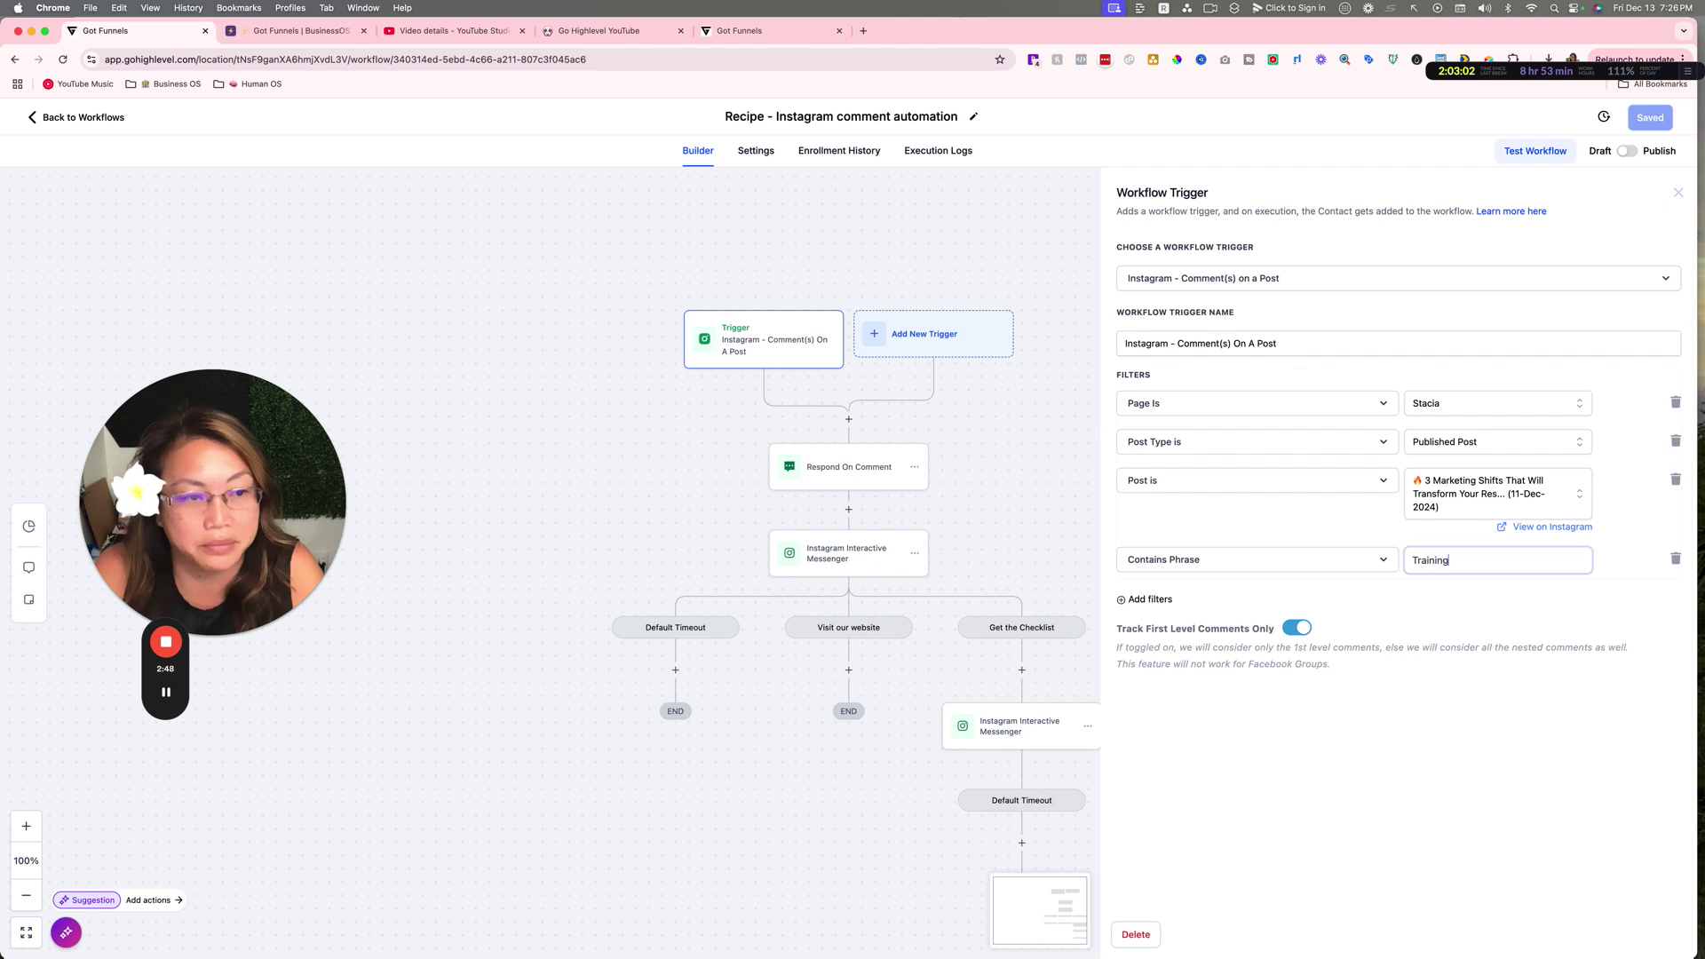
pyautogui.press('Return')
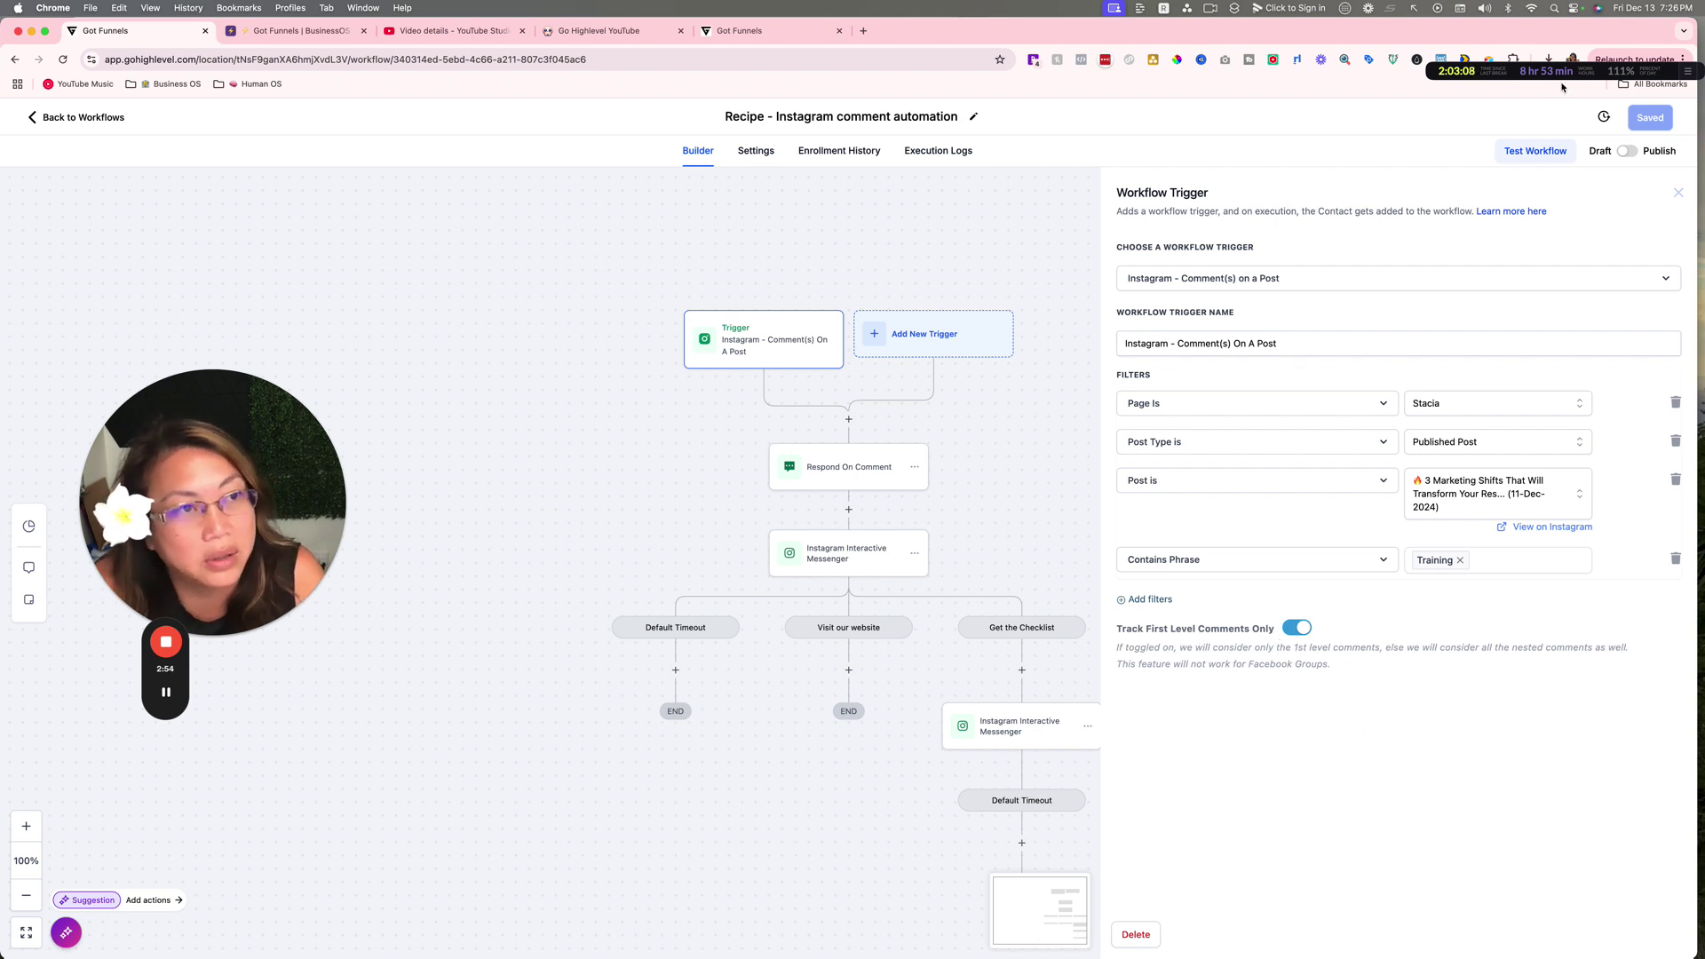
pyautogui.moveTo(1694, 20)
pyautogui.mouseDown()
pyautogui.moveTo(1621, 18)
pyautogui.moveTo(1668, 18)
pyautogui.mouseUp()
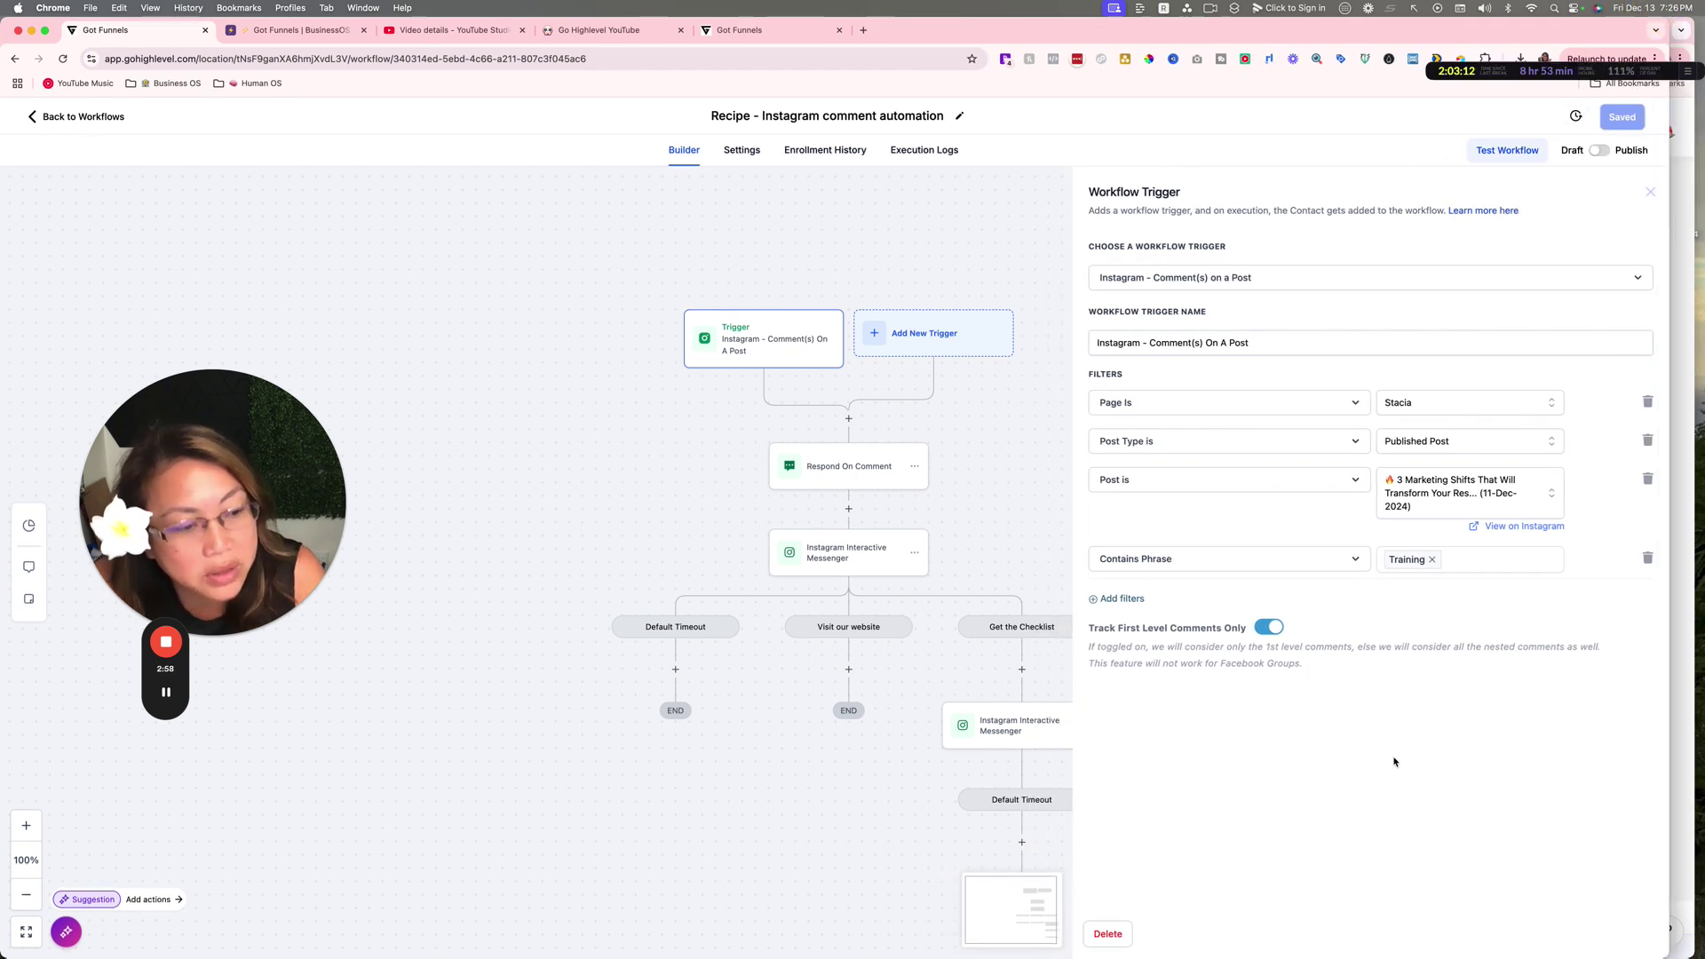
pyautogui.click(1651, 193)
# Add a second workflow trigger of the type "Facebook - Comment(s) On A Post"
pyautogui.click(974, 356)
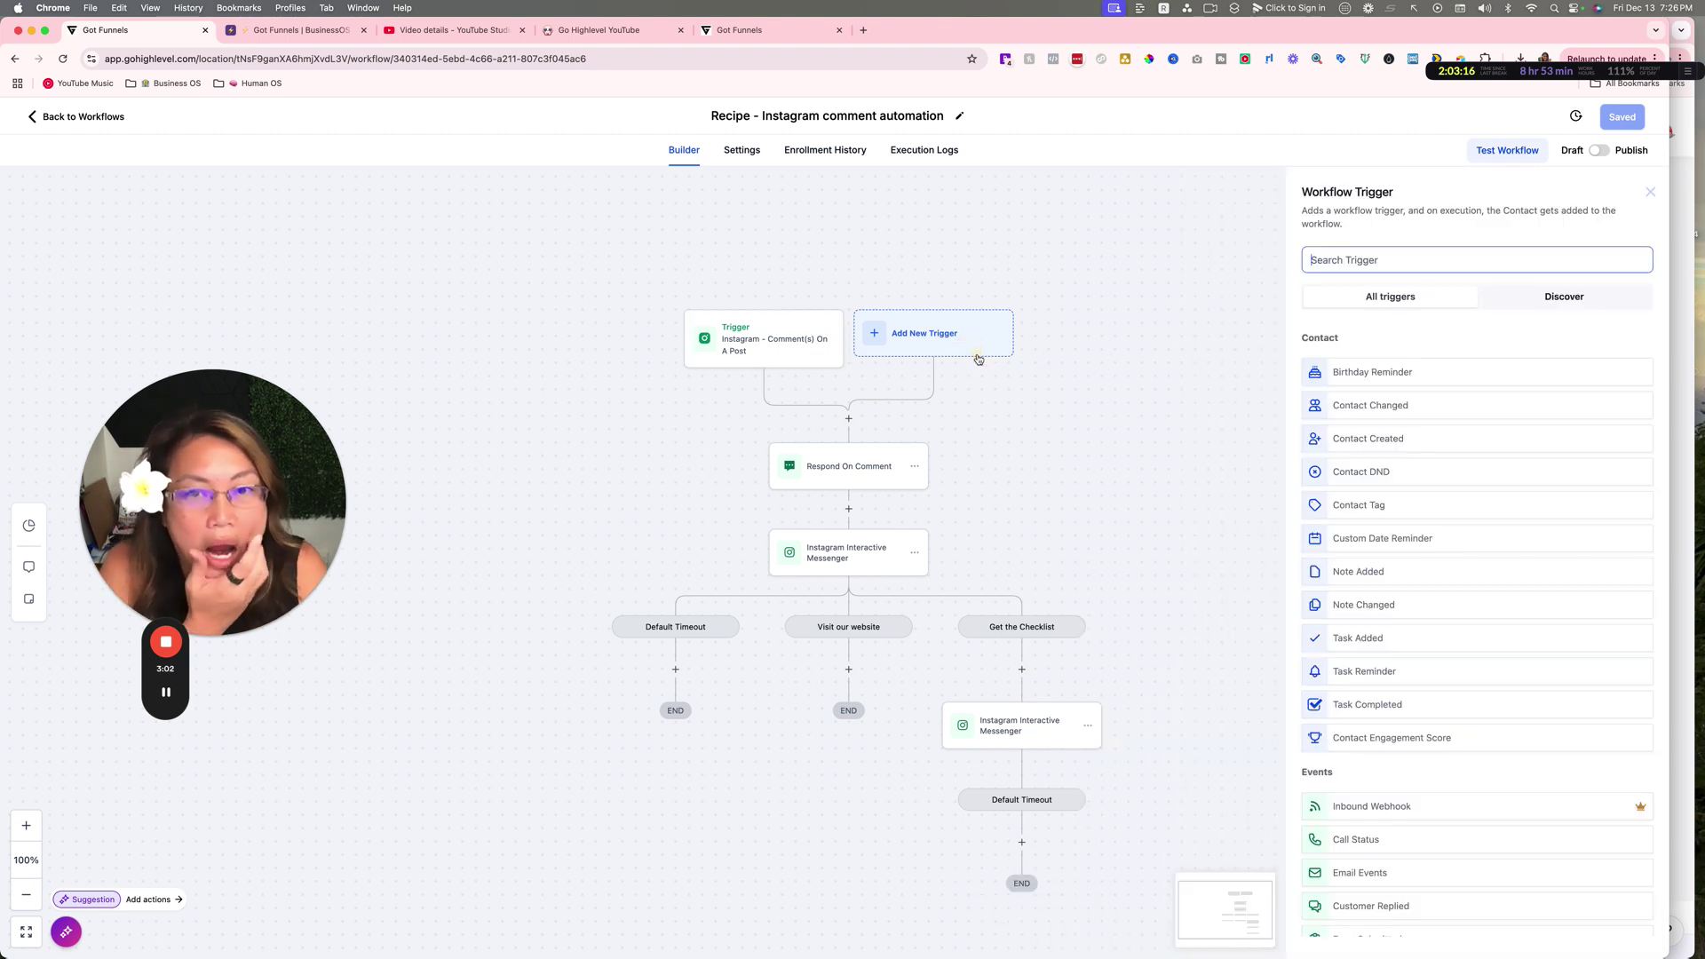
pyautogui.click(1347, 260)
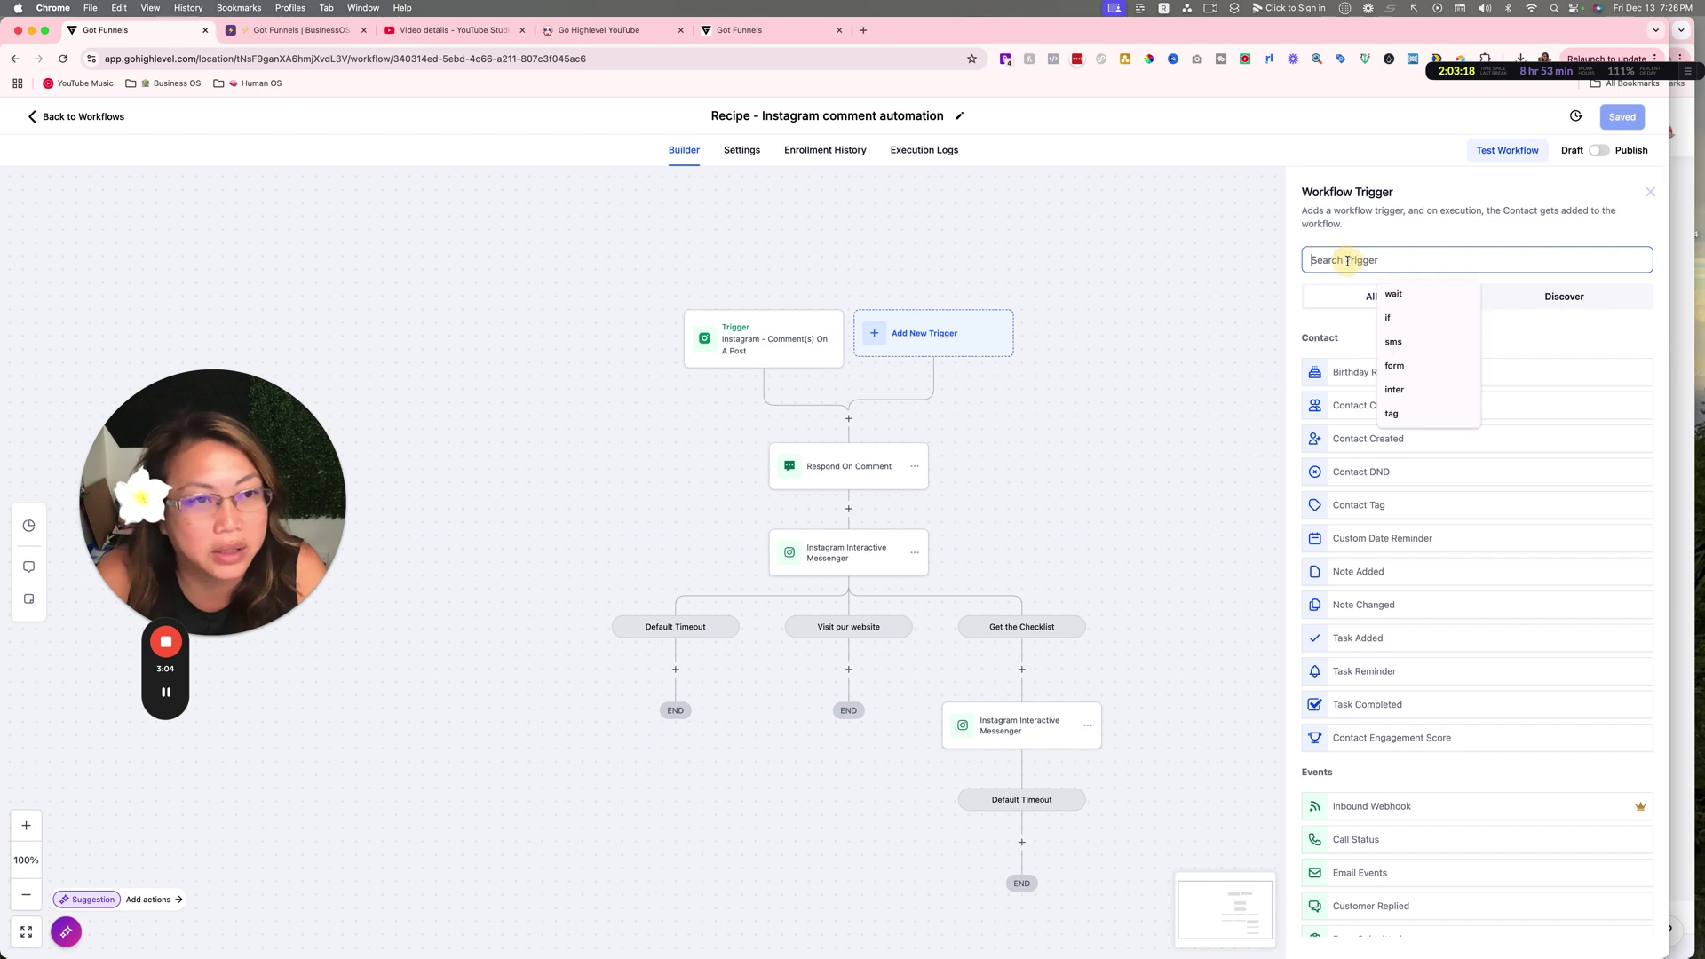
pyautogui.write('face')
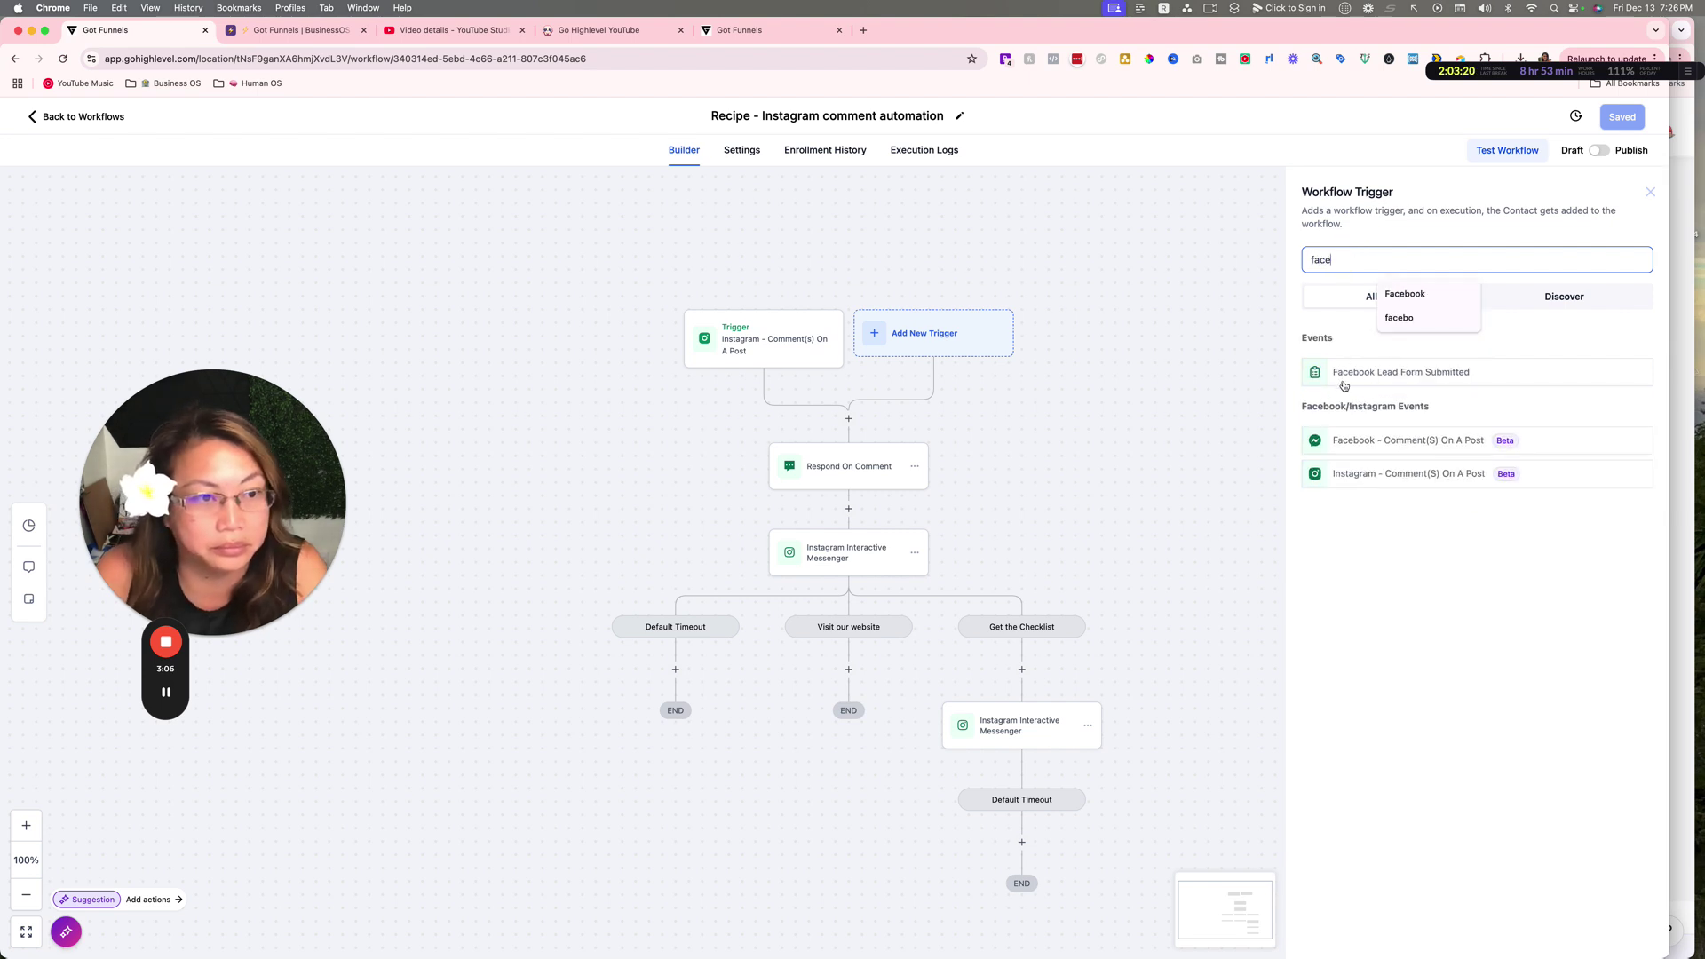
pyautogui.click(1400, 443)
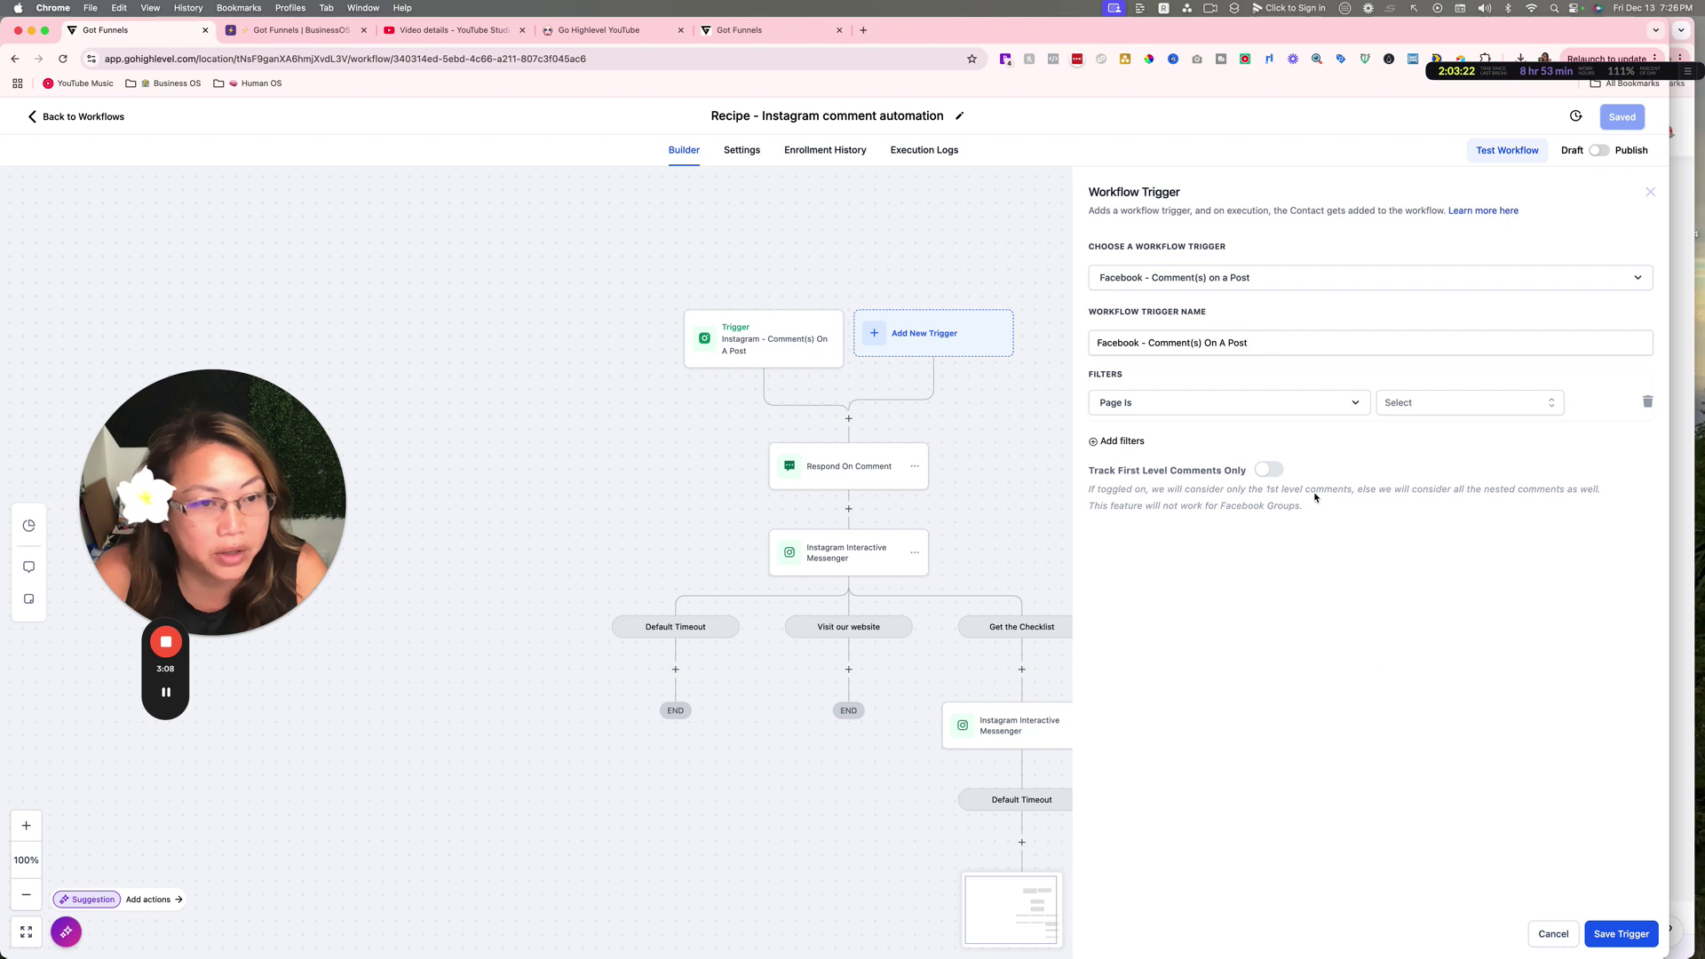
# Set the Facebook comment trigger's Page Is filter to the connected Facebook page
pyautogui.click(1181, 404)
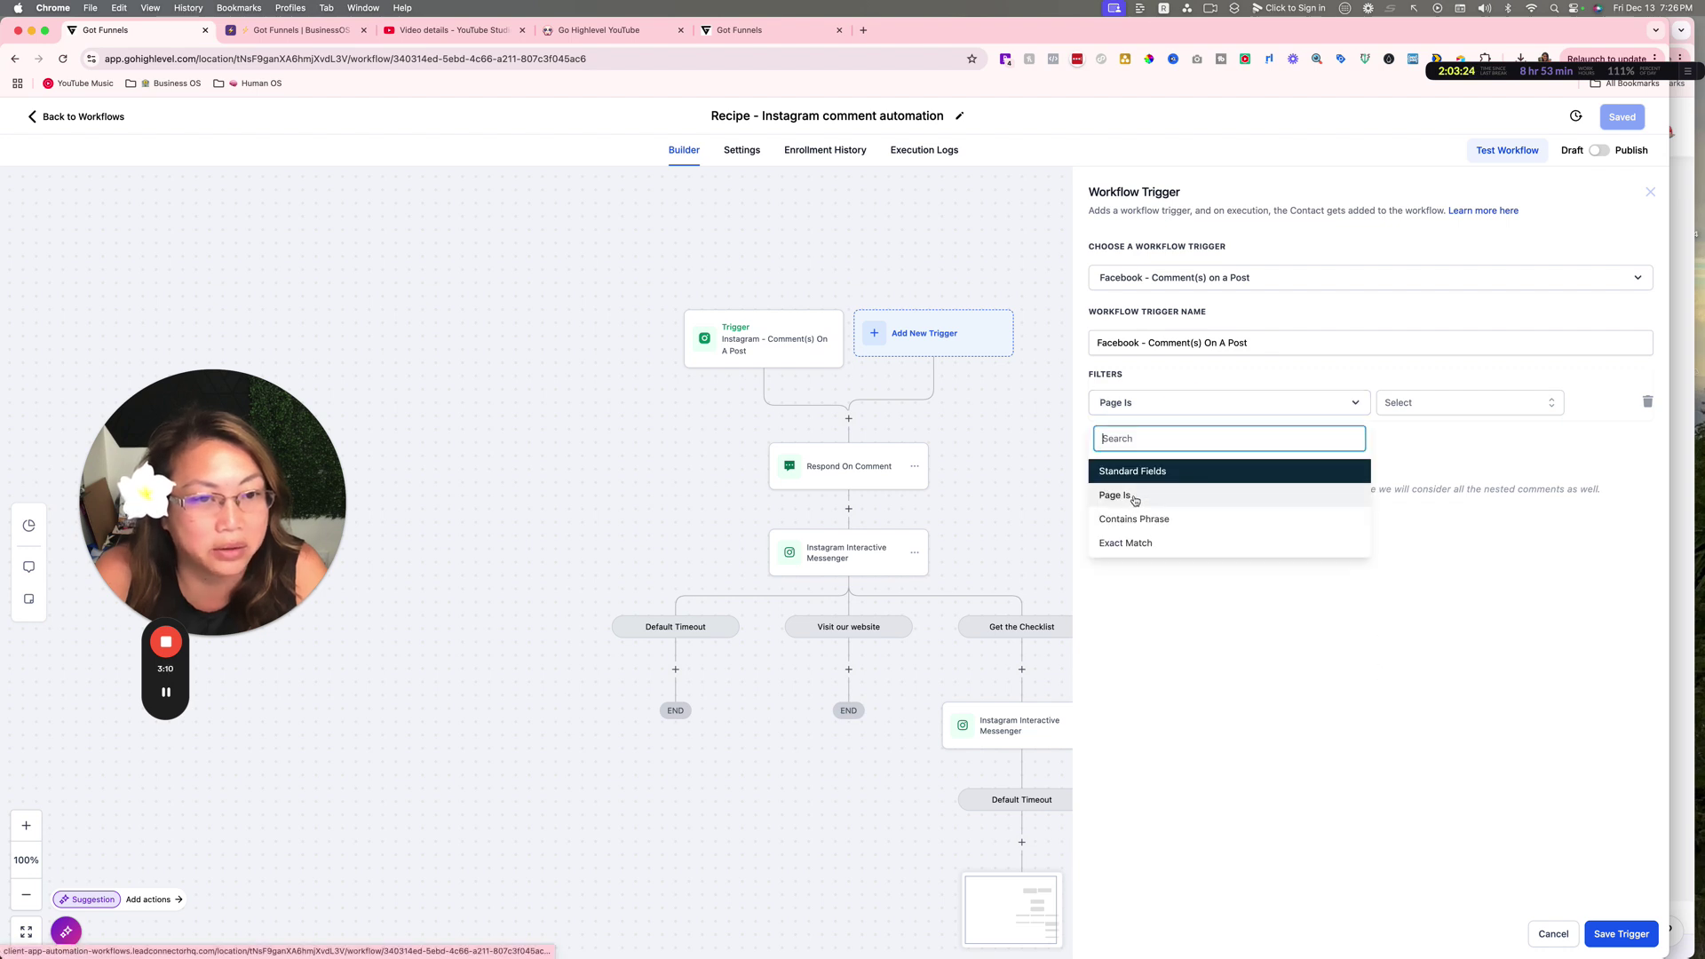
pyautogui.click(1168, 494)
pyautogui.click(1444, 407)
pyautogui.click(1417, 461)
# Limit the Facebook comment trigger to Published Post and the "3 Marketing Shifts That Will Transform Your Res..." post dated 11-Dec-2024, and save the trigger
pyautogui.click(1441, 448)
pyautogui.click(1261, 555)
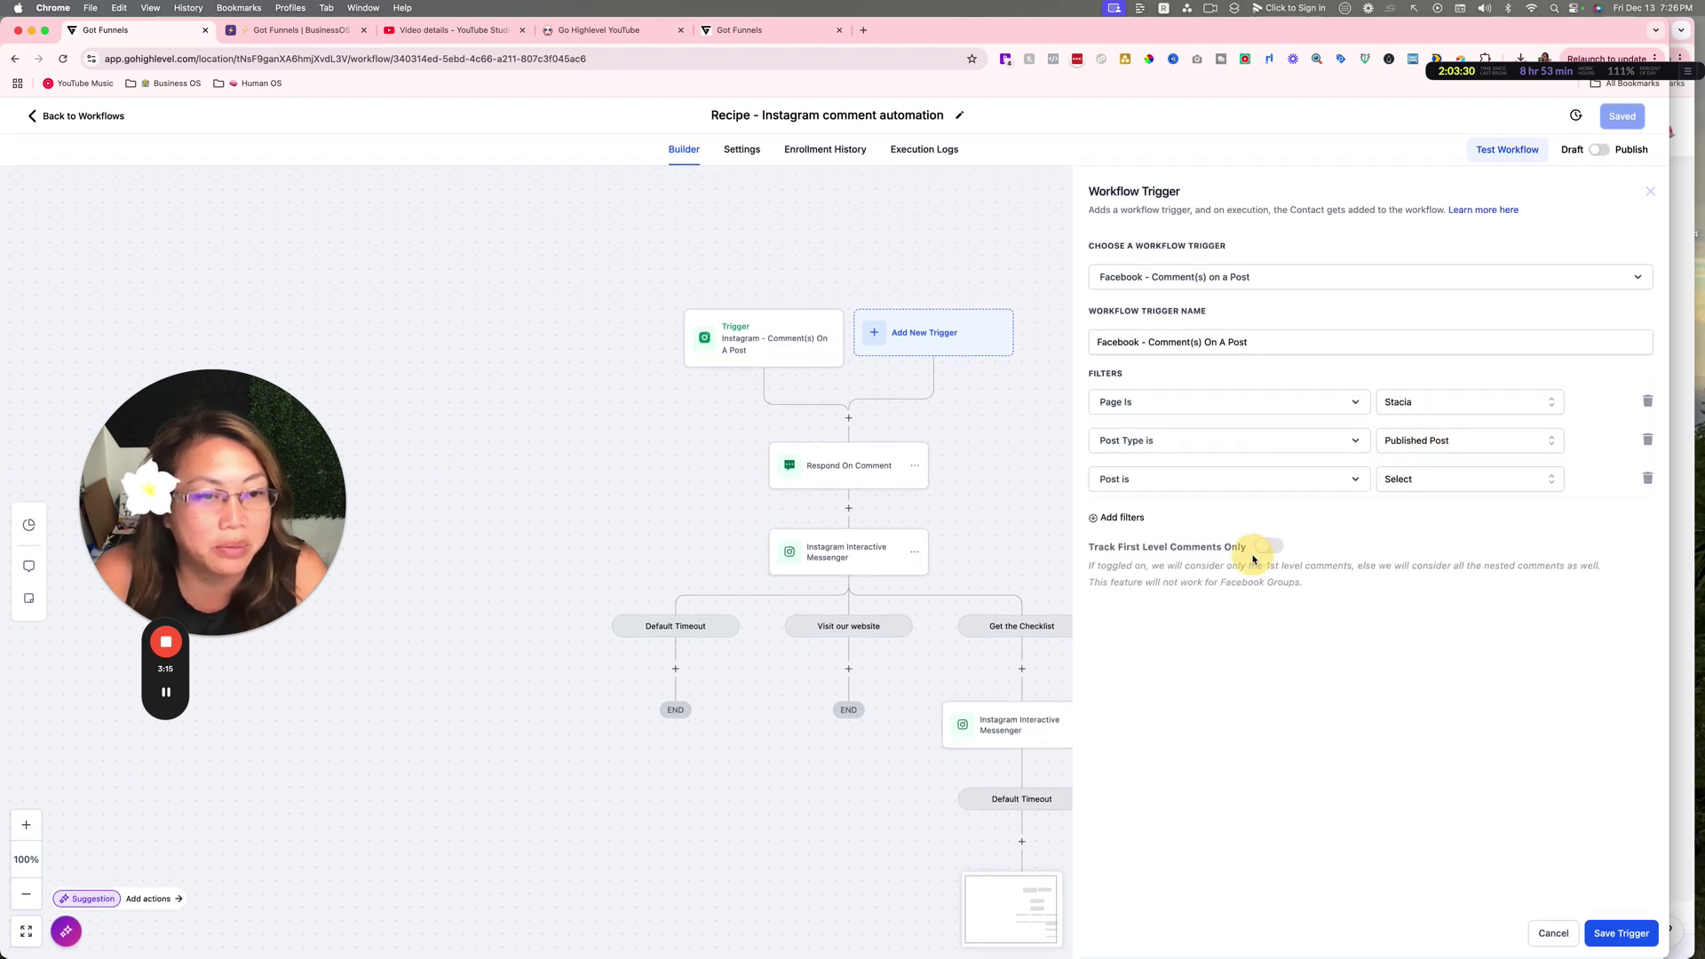
pyautogui.click(1208, 487)
pyautogui.click(1159, 565)
pyautogui.click(1426, 481)
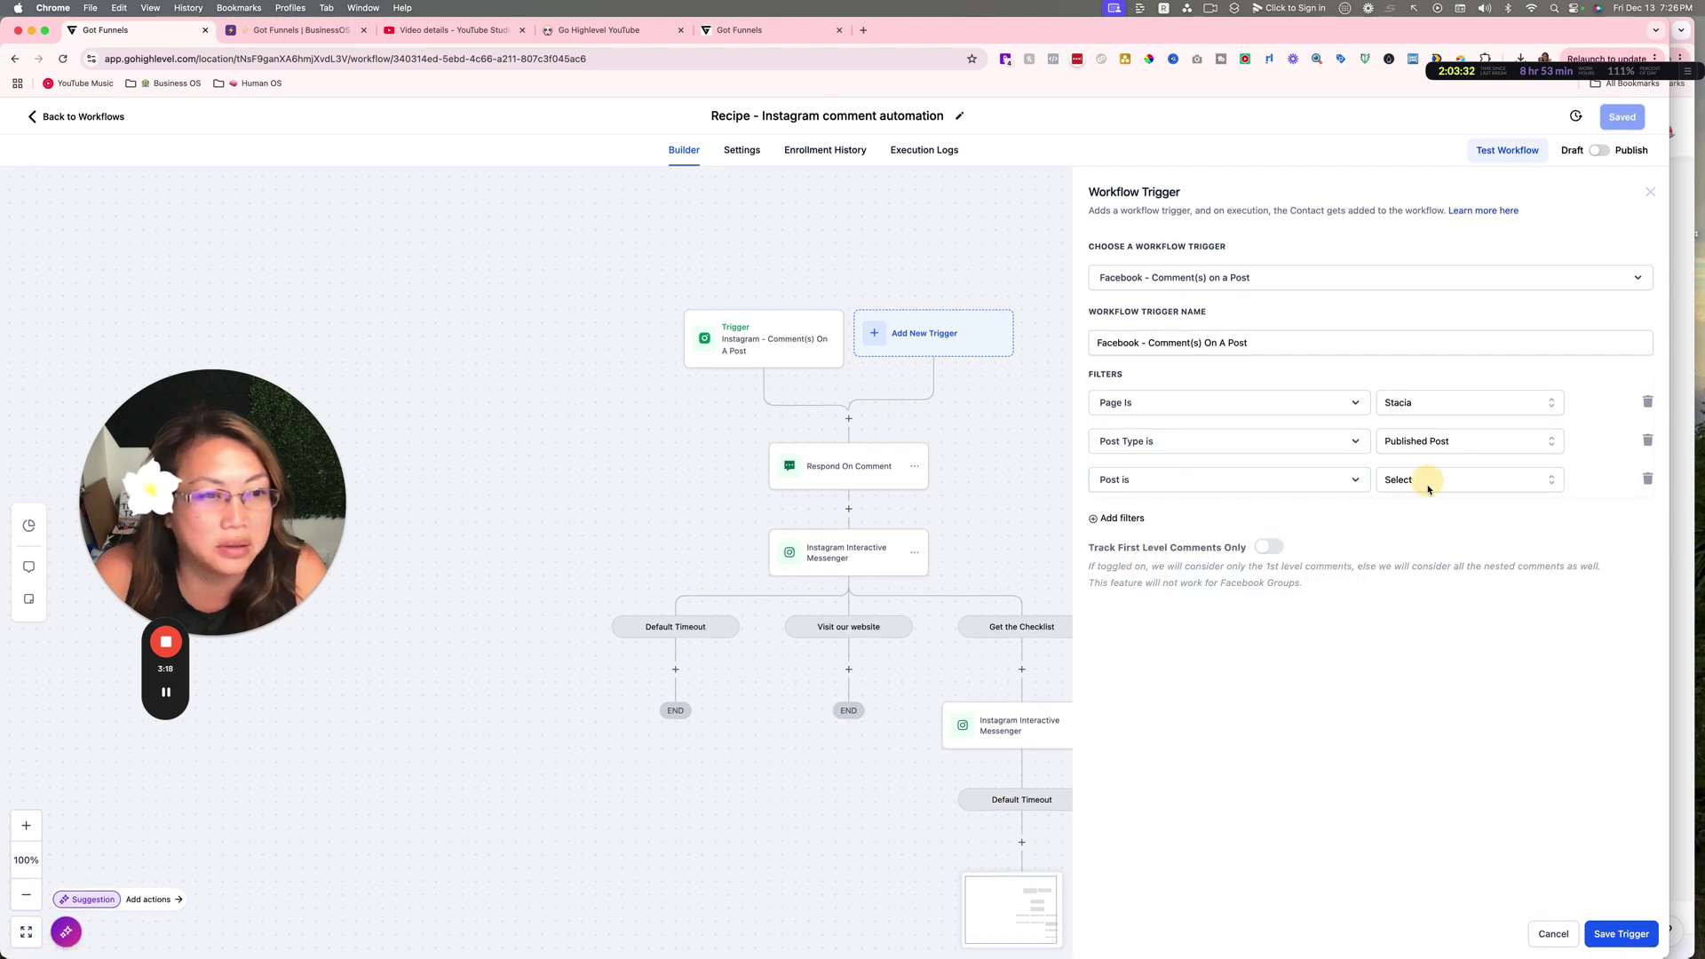
pyautogui.click(1416, 547)
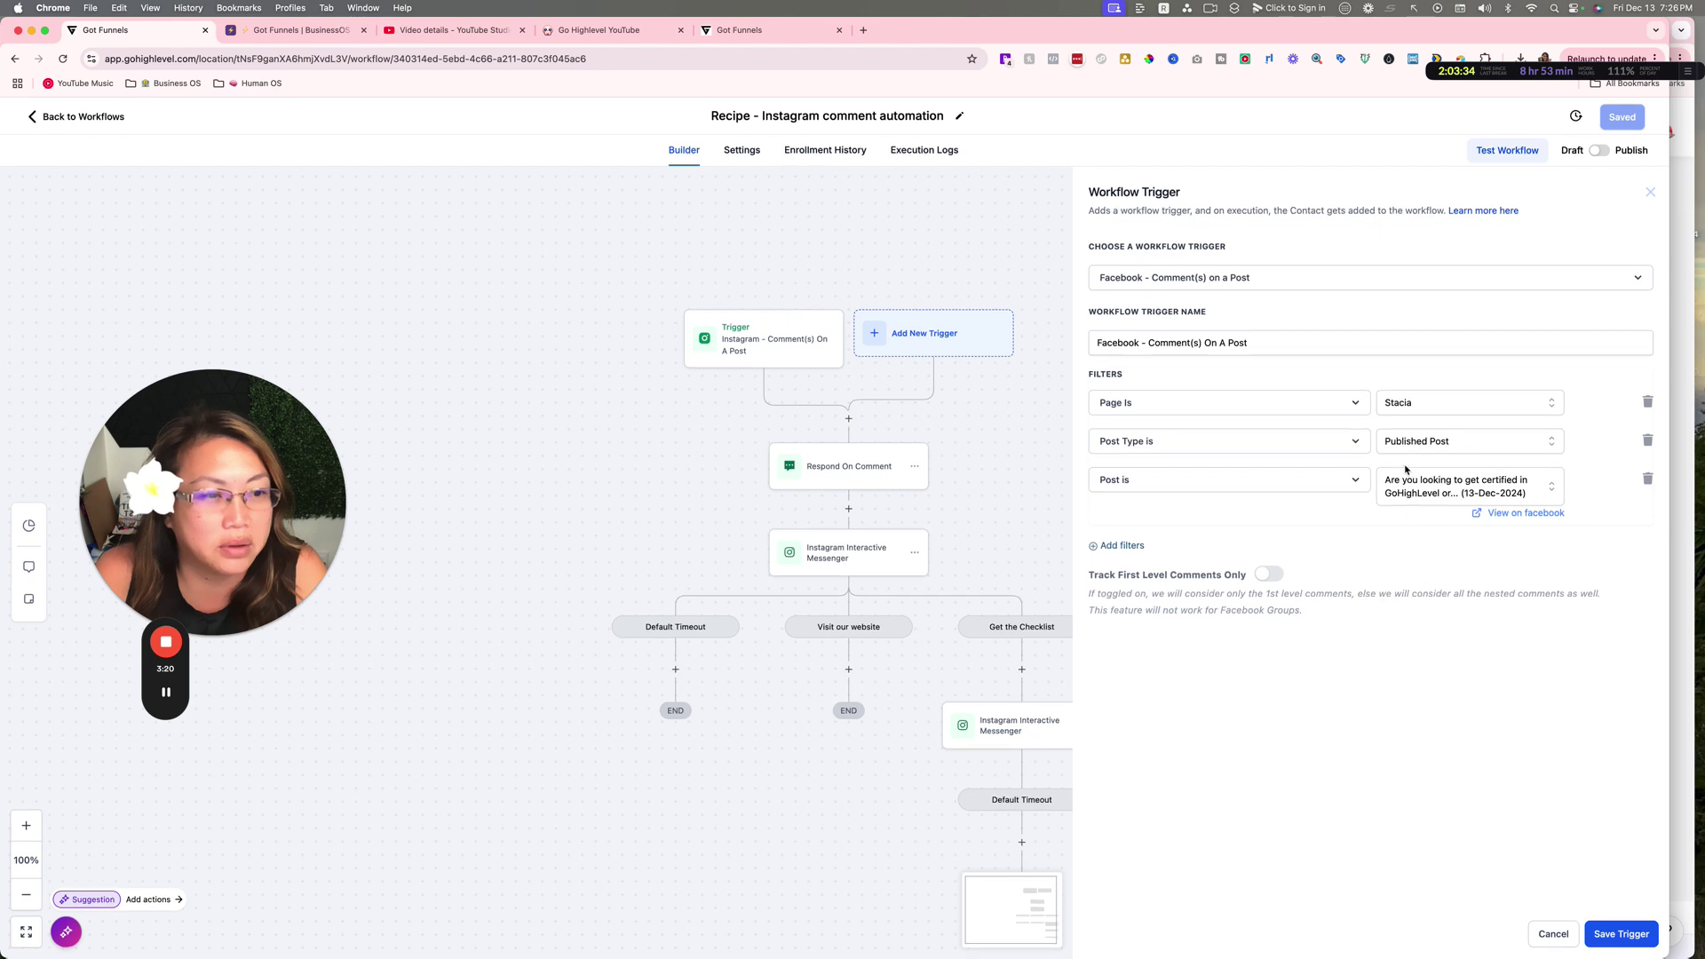
pyautogui.click(1419, 494)
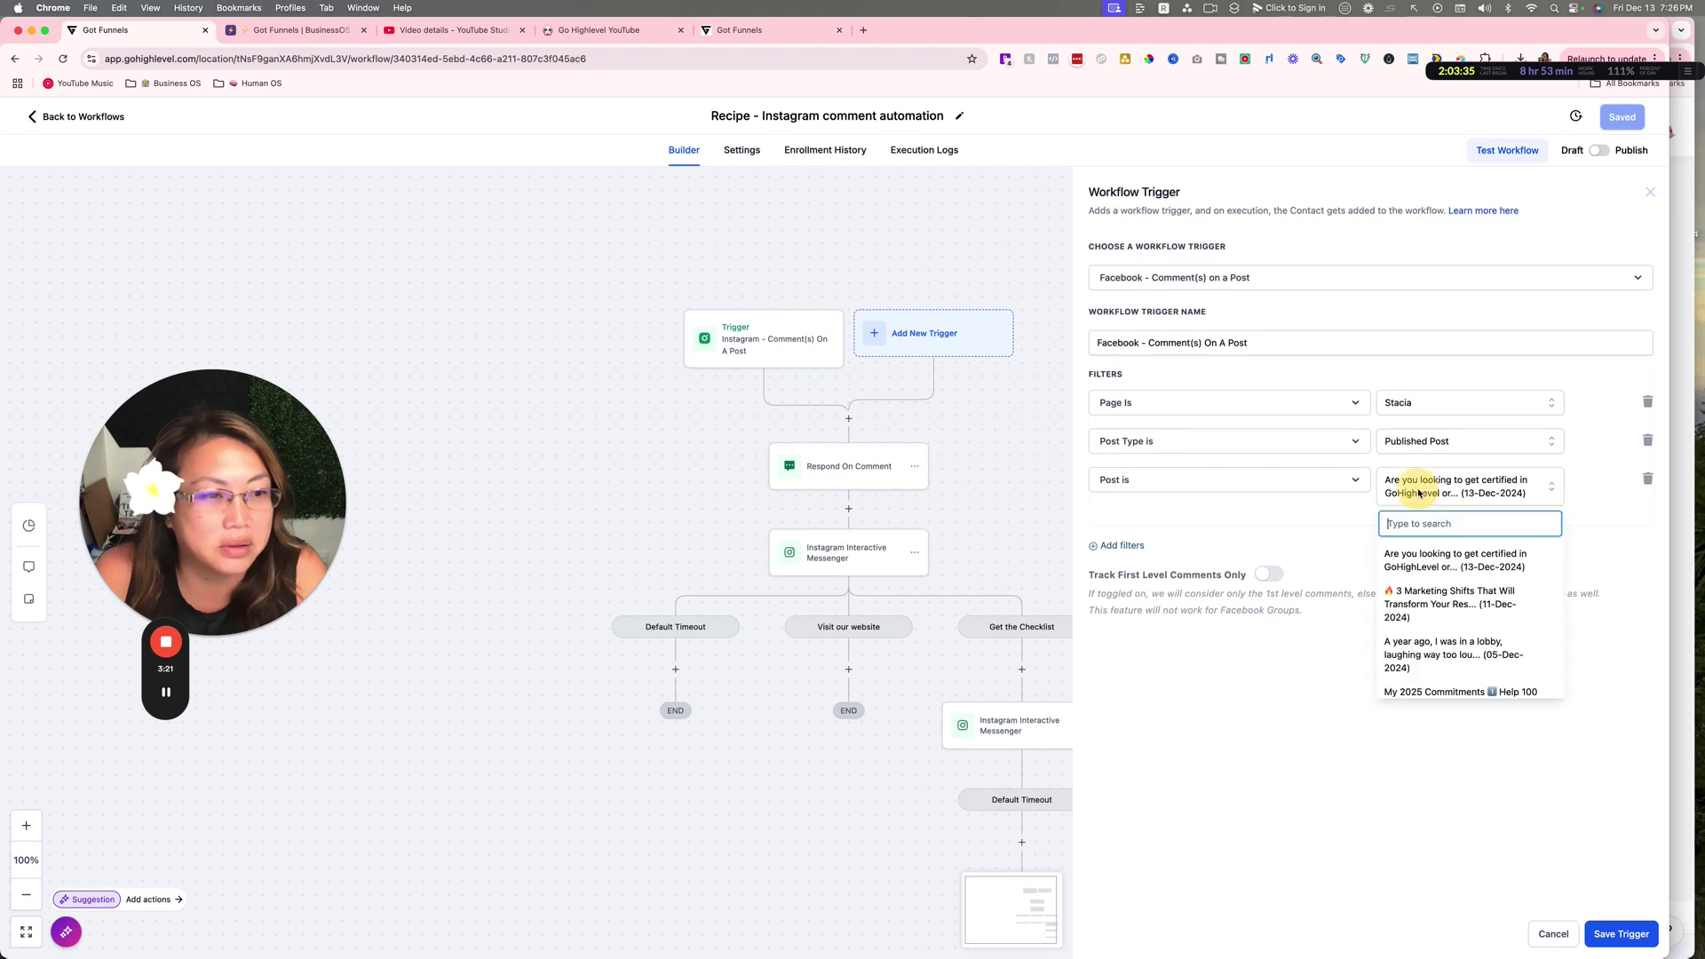
pyautogui.click(1435, 606)
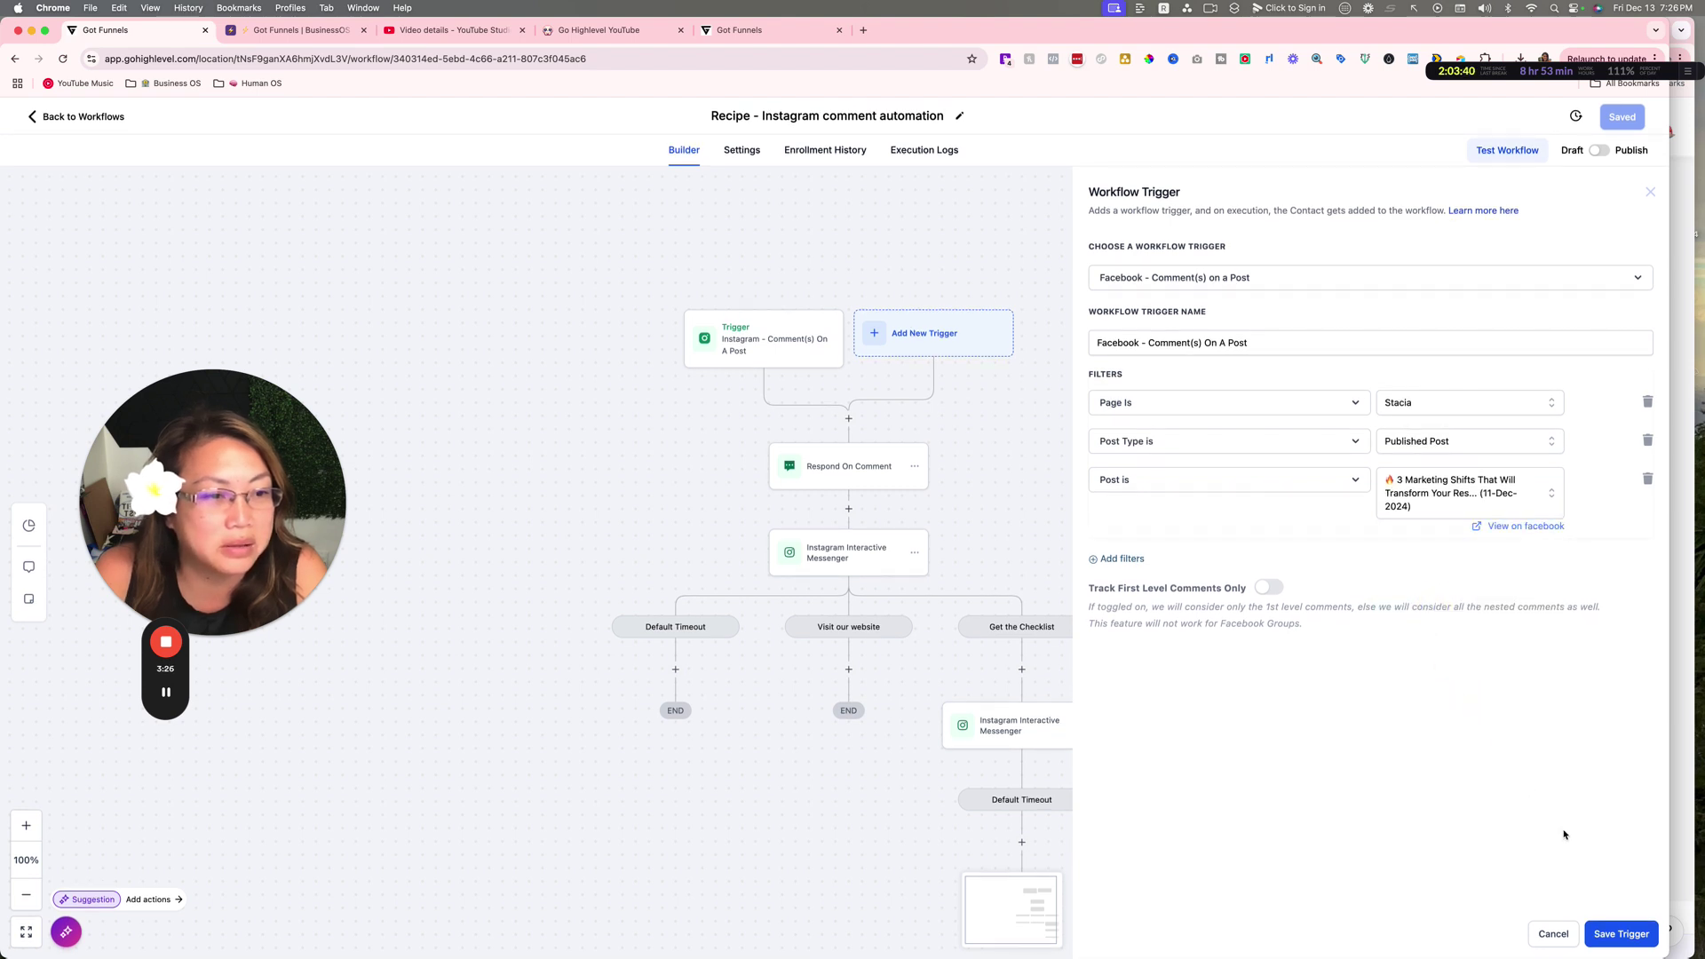
pyautogui.click(1620, 933)
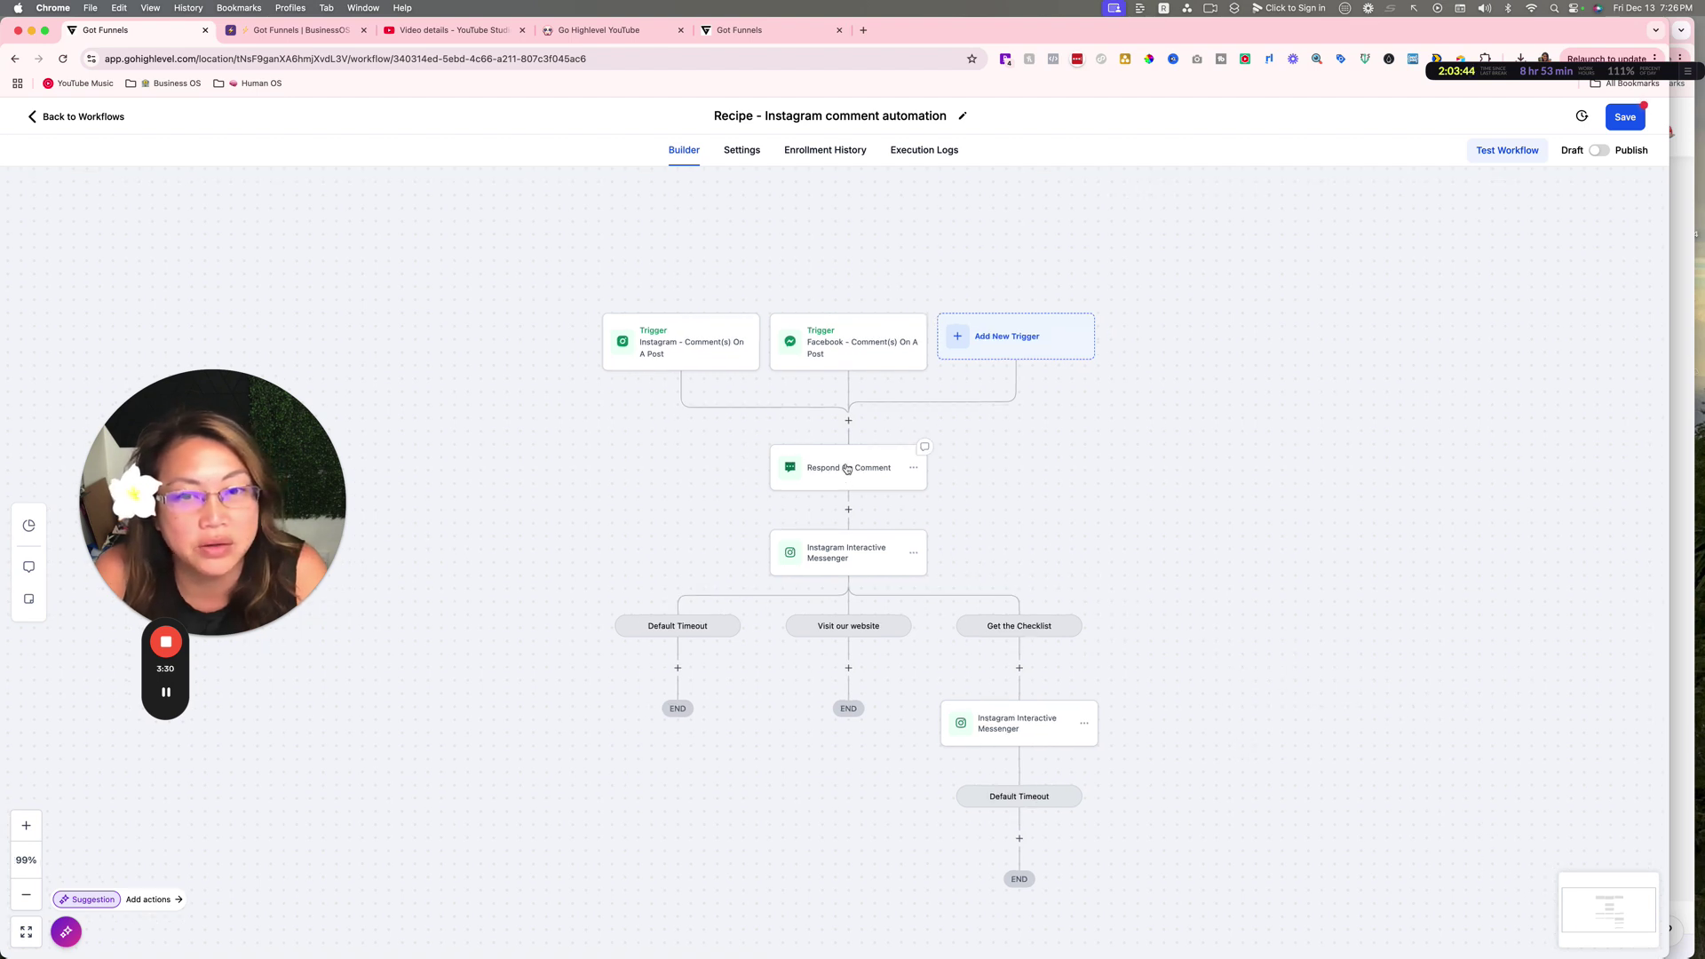
# Add a Contains Phrase filter with the phrase "training" to the Facebook comment trigger and save the trigger and workflow
pyautogui.click(856, 355)
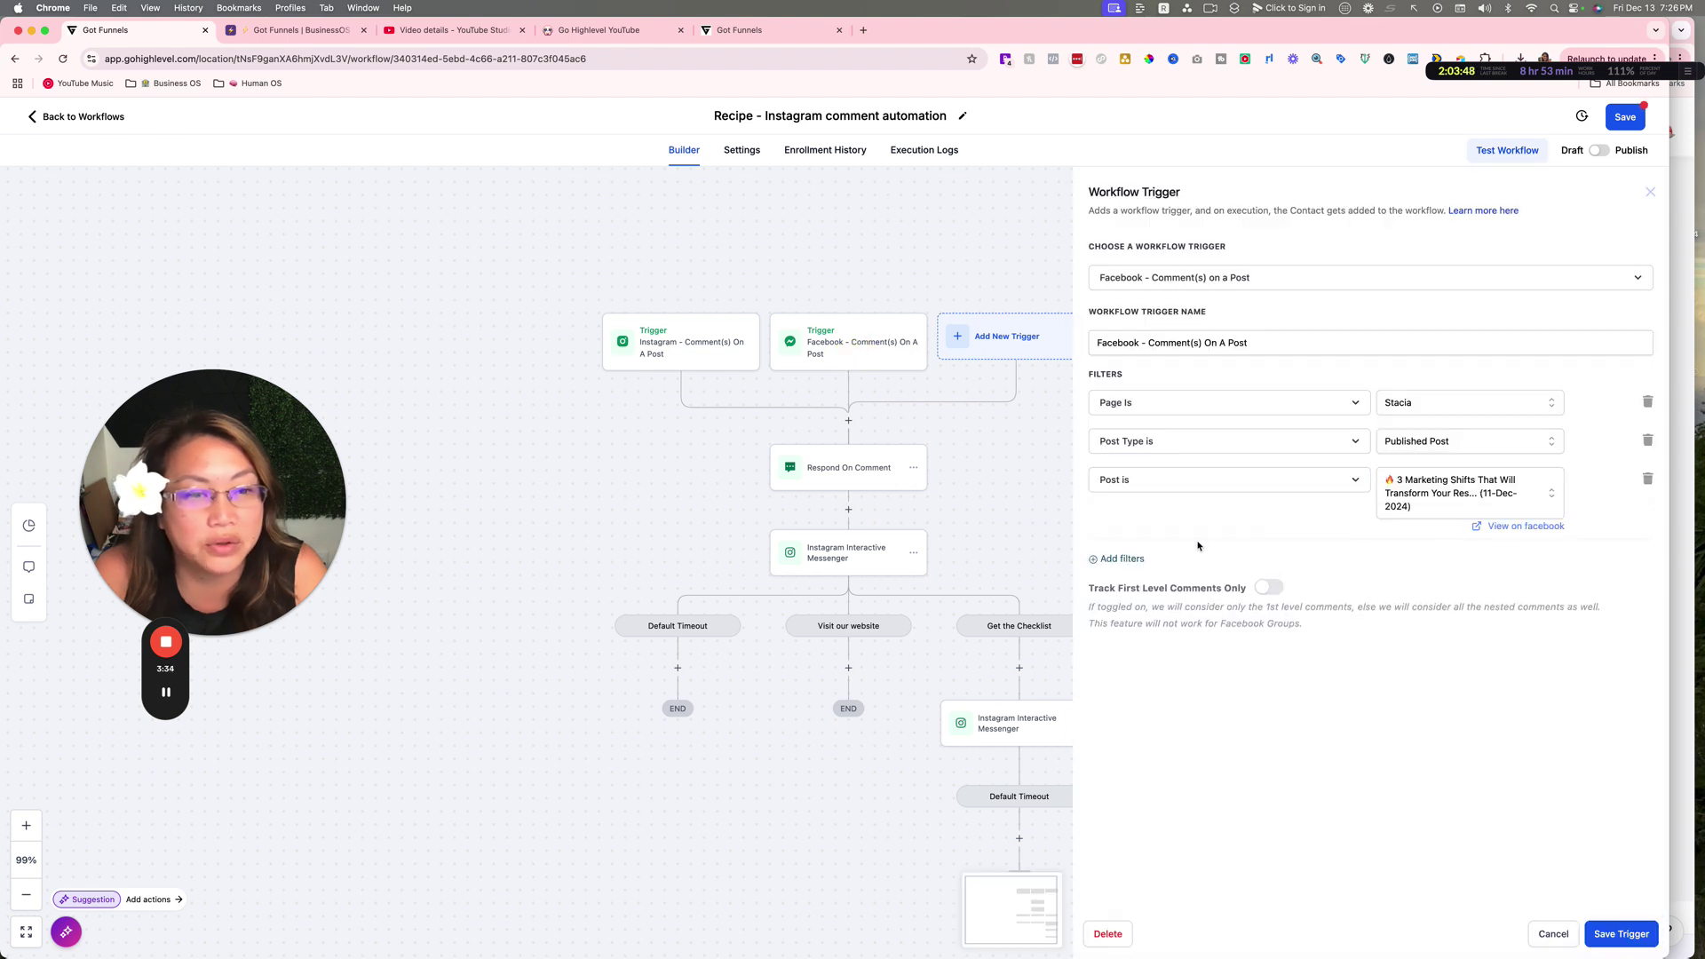
pyautogui.click(1126, 562)
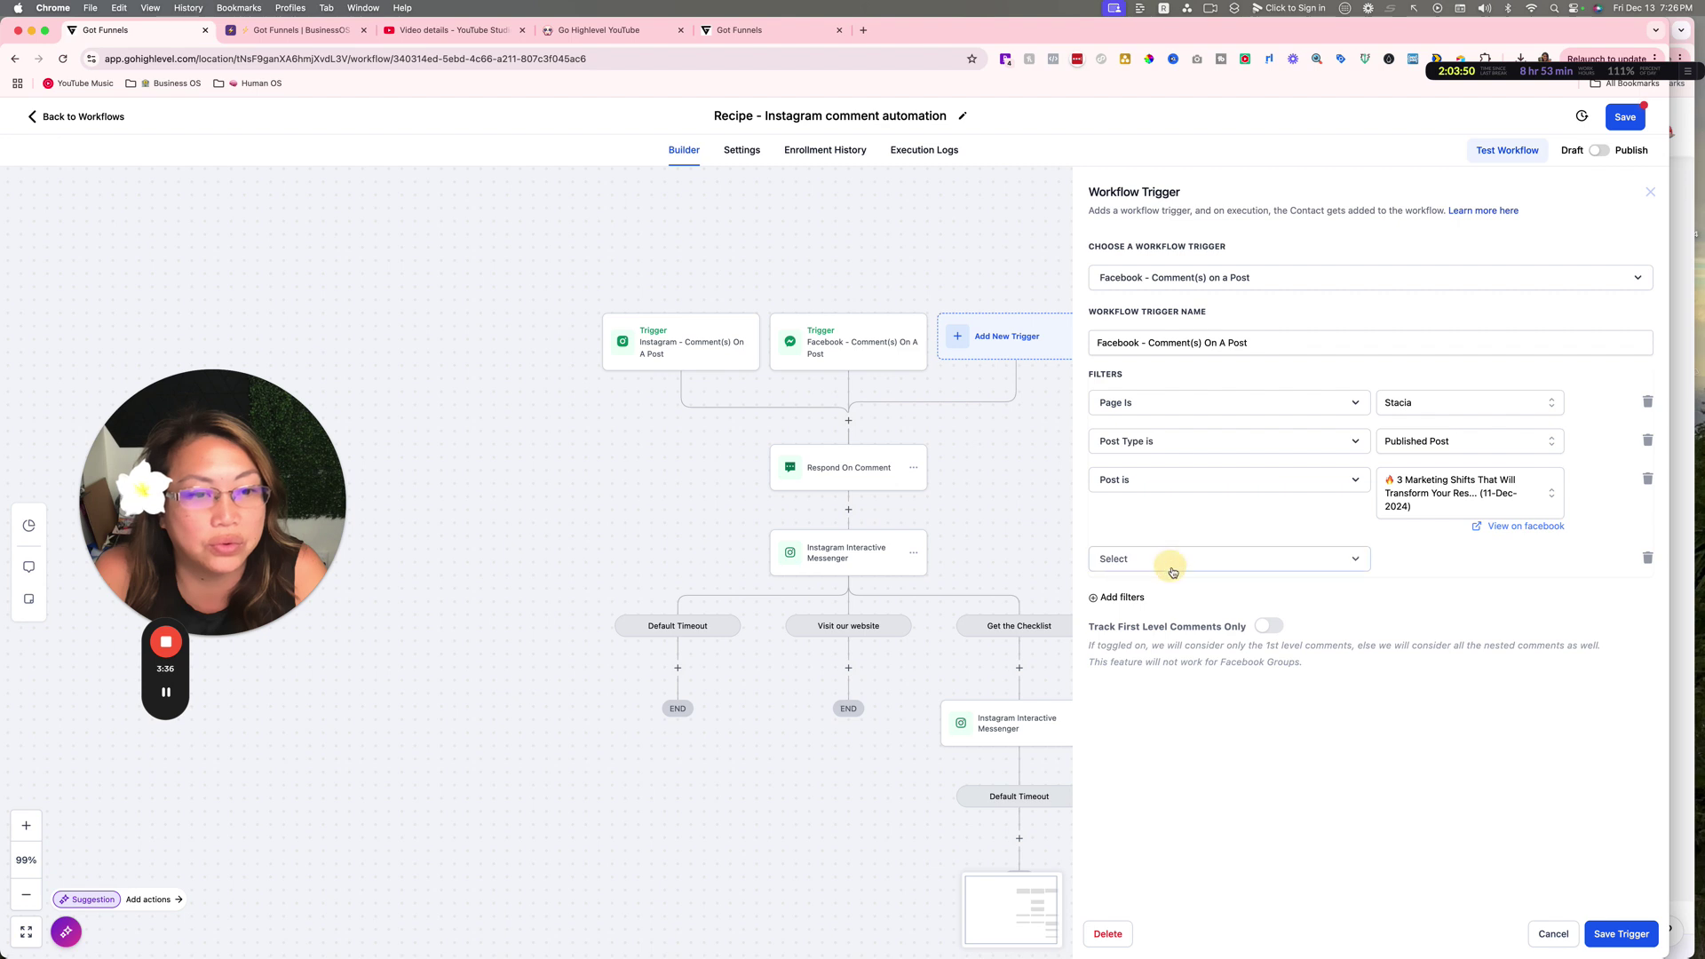
pyautogui.click(1172, 561)
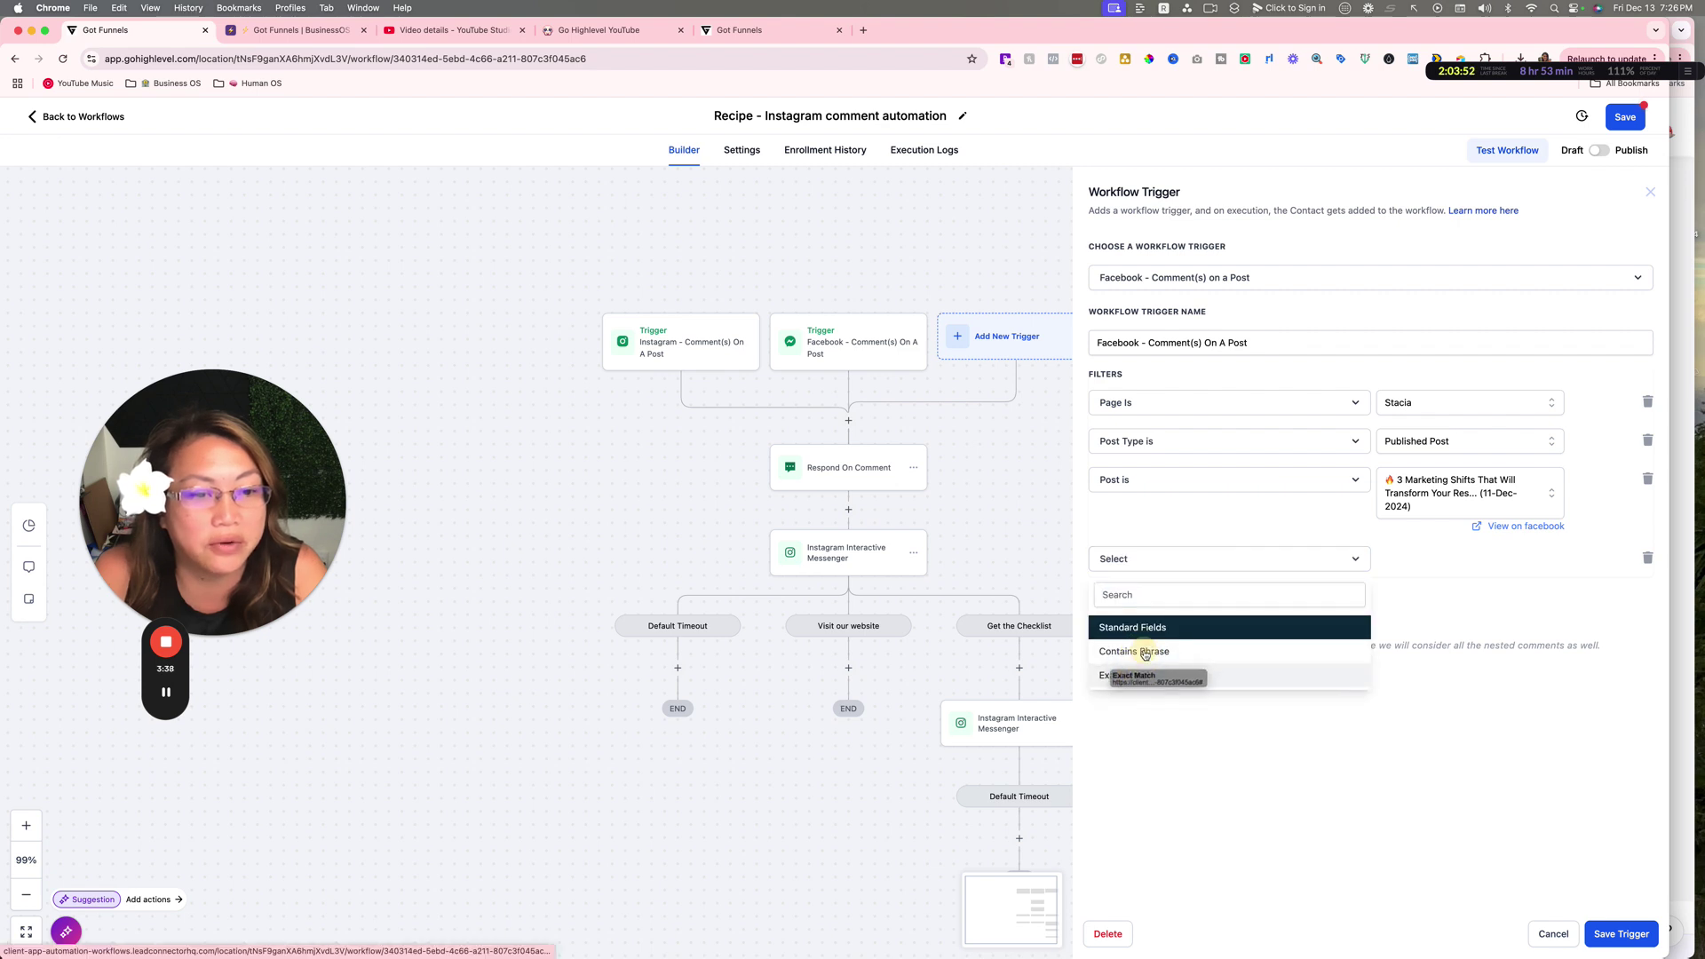
pyautogui.click(1134, 652)
pyautogui.click(1396, 566)
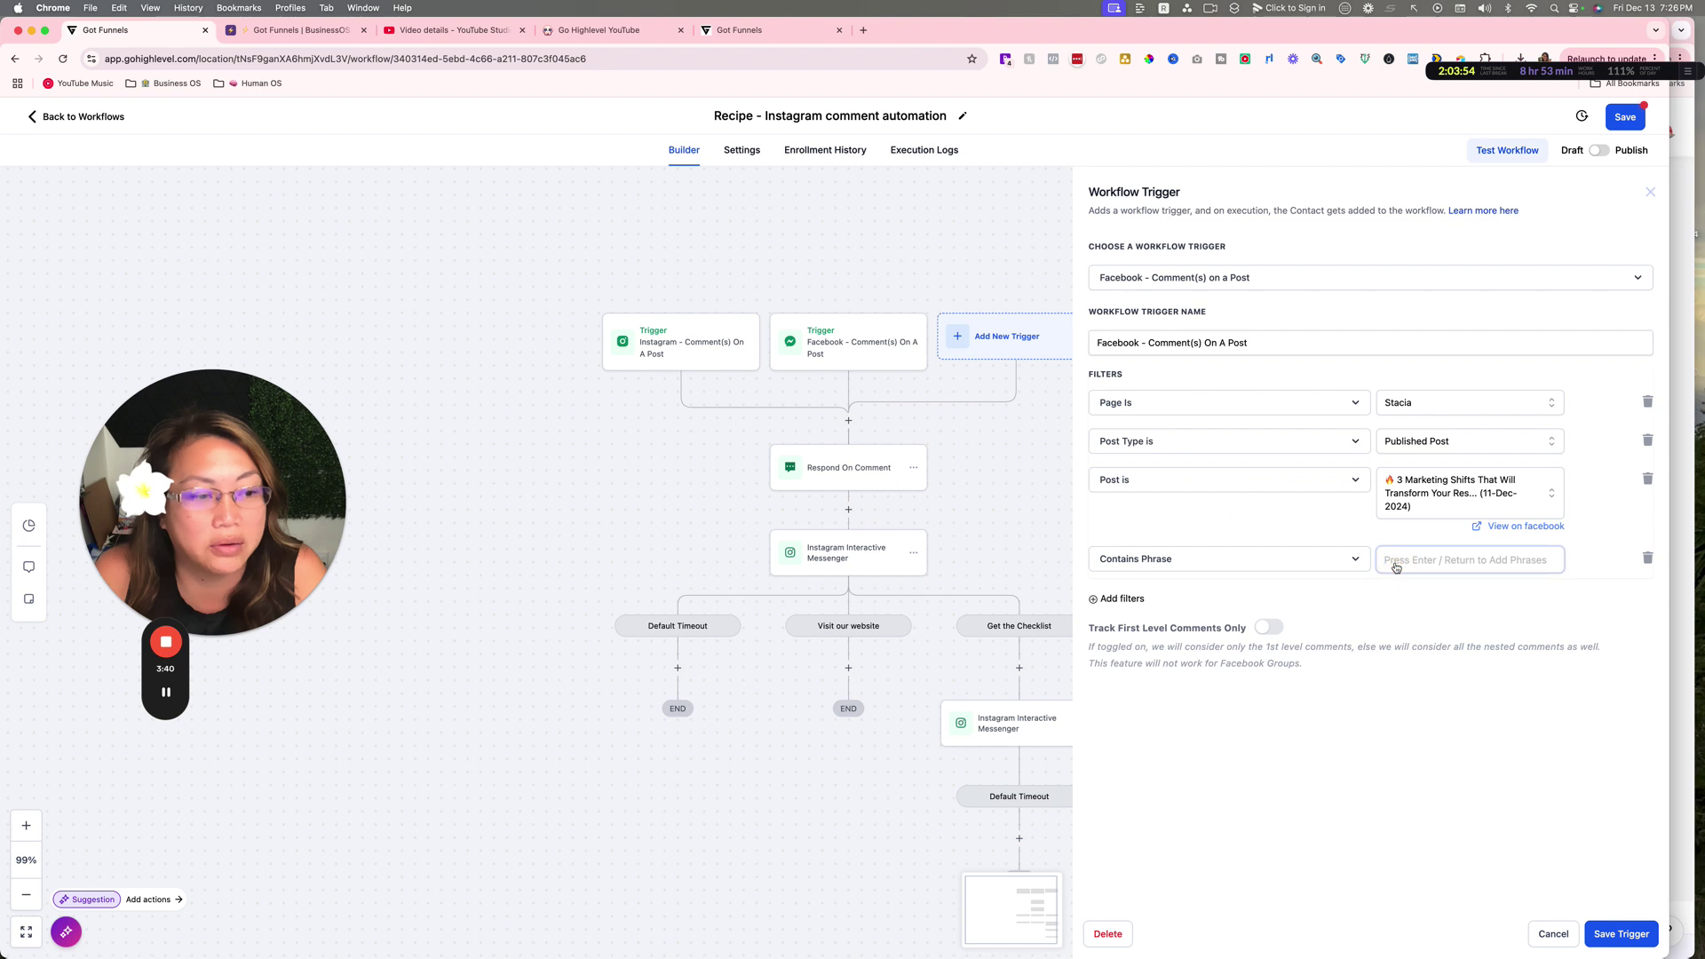
pyautogui.write('training')
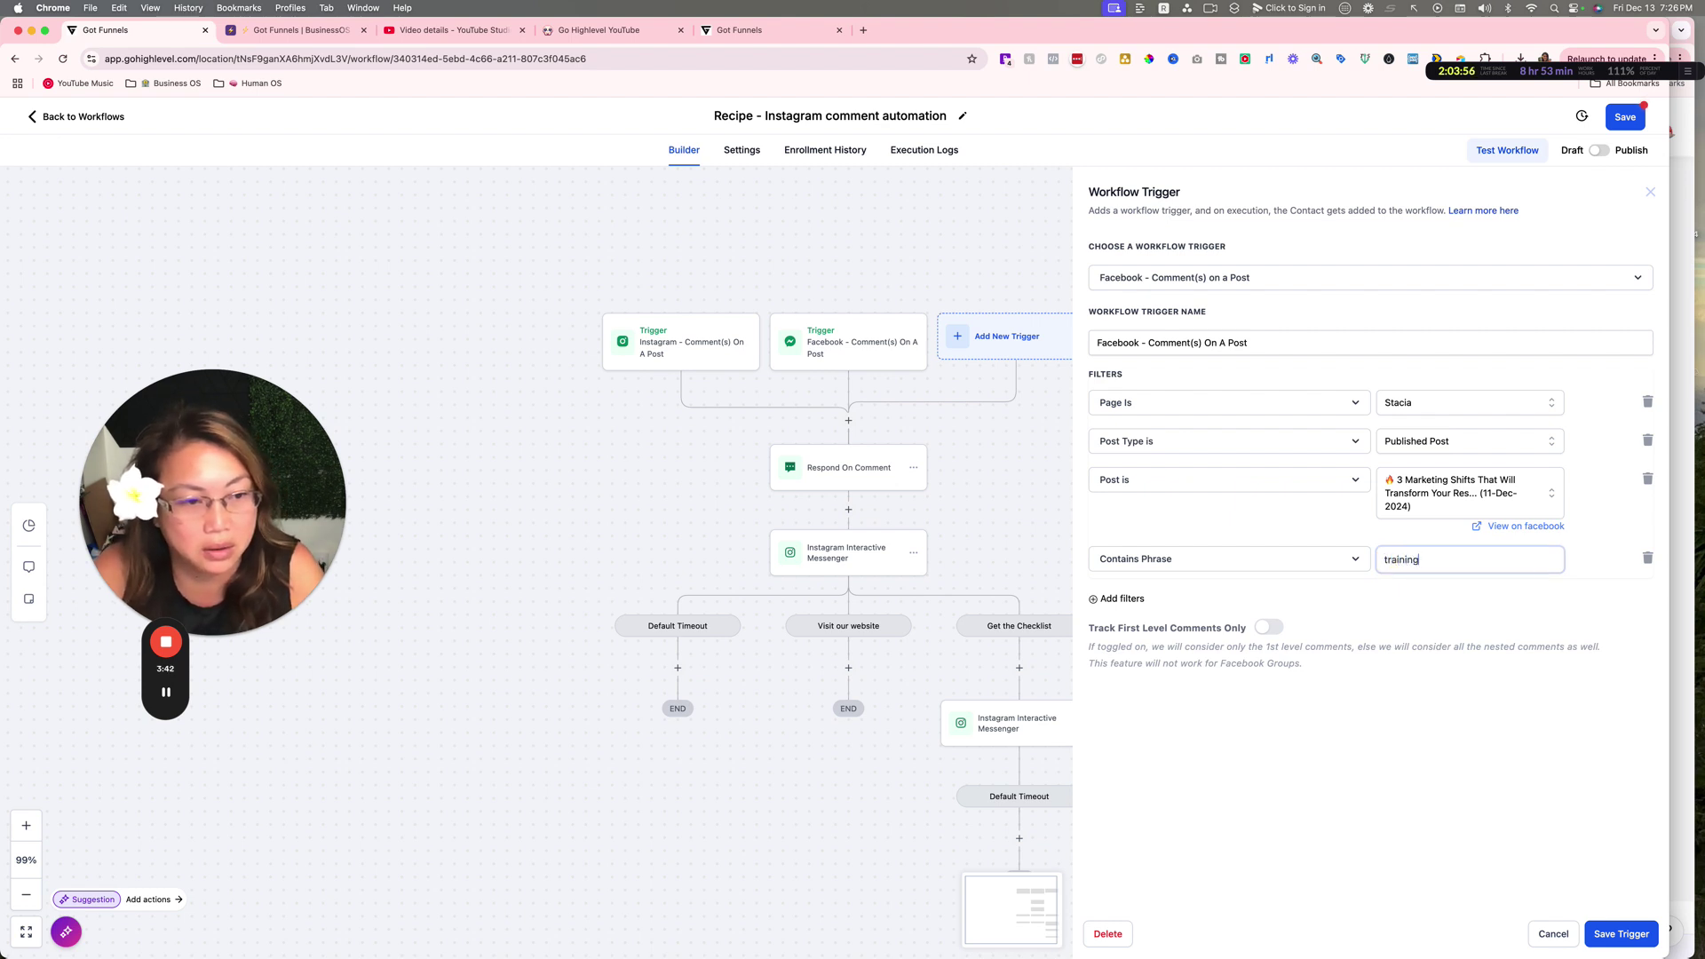
pyautogui.click(1619, 934)
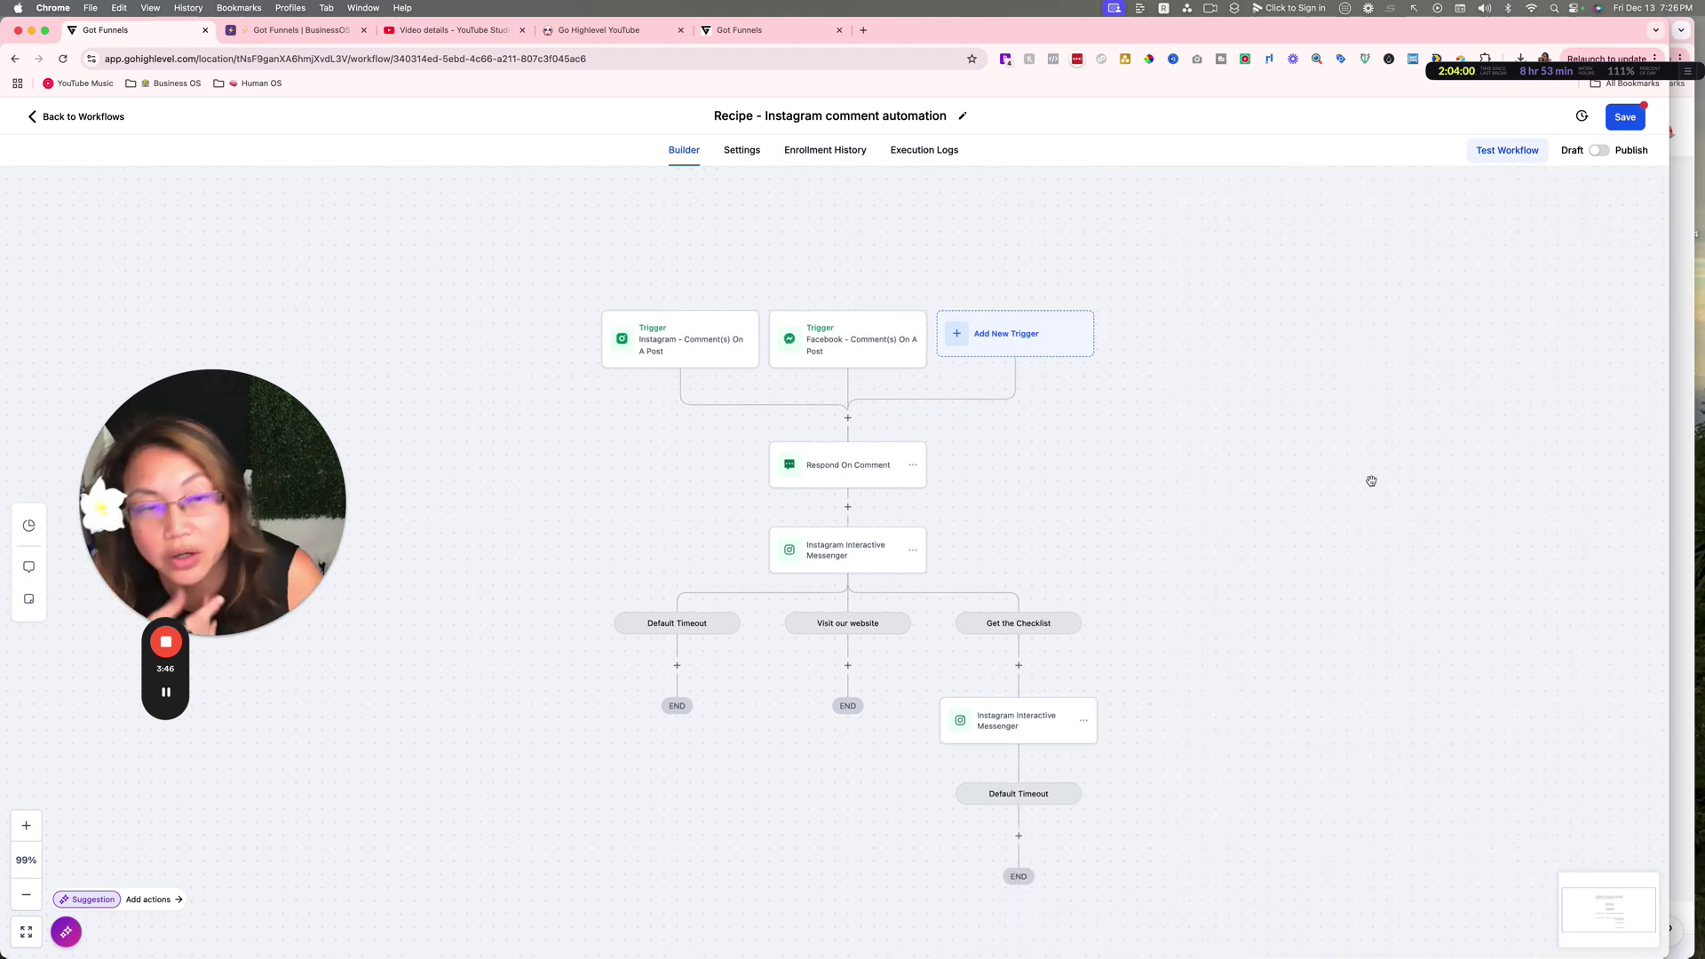
pyautogui.click(1631, 117)
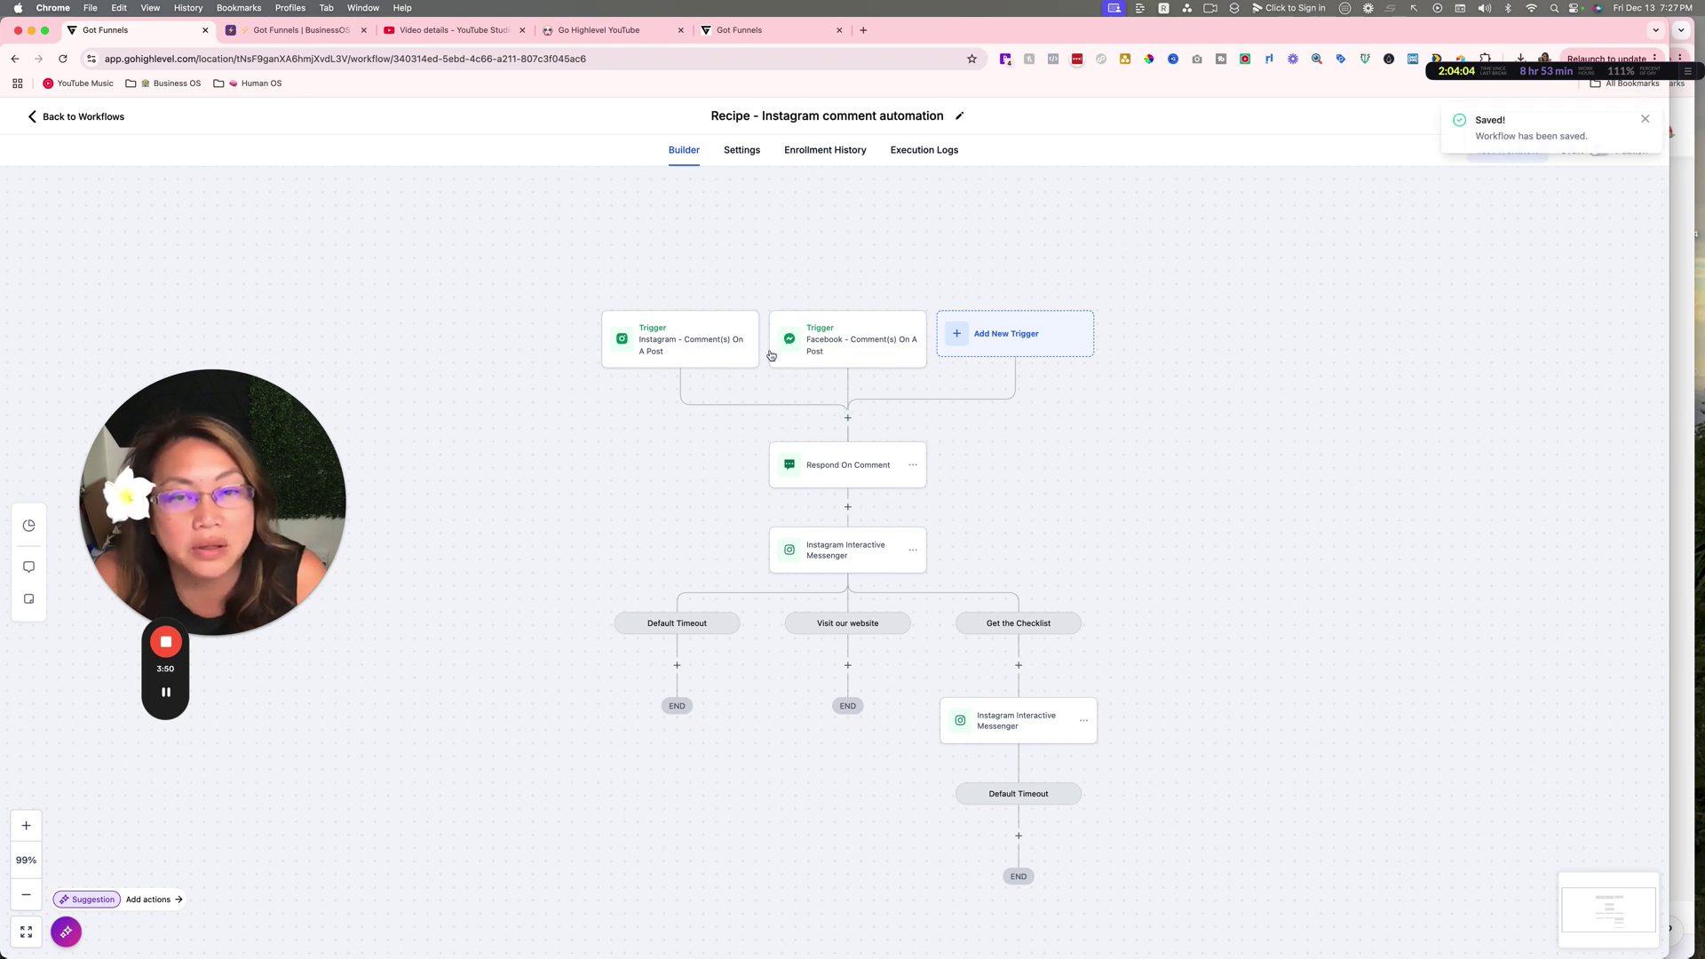
# Try adding another response to the Respond On Comment action's random replies and discard the change
pyautogui.click(827, 475)
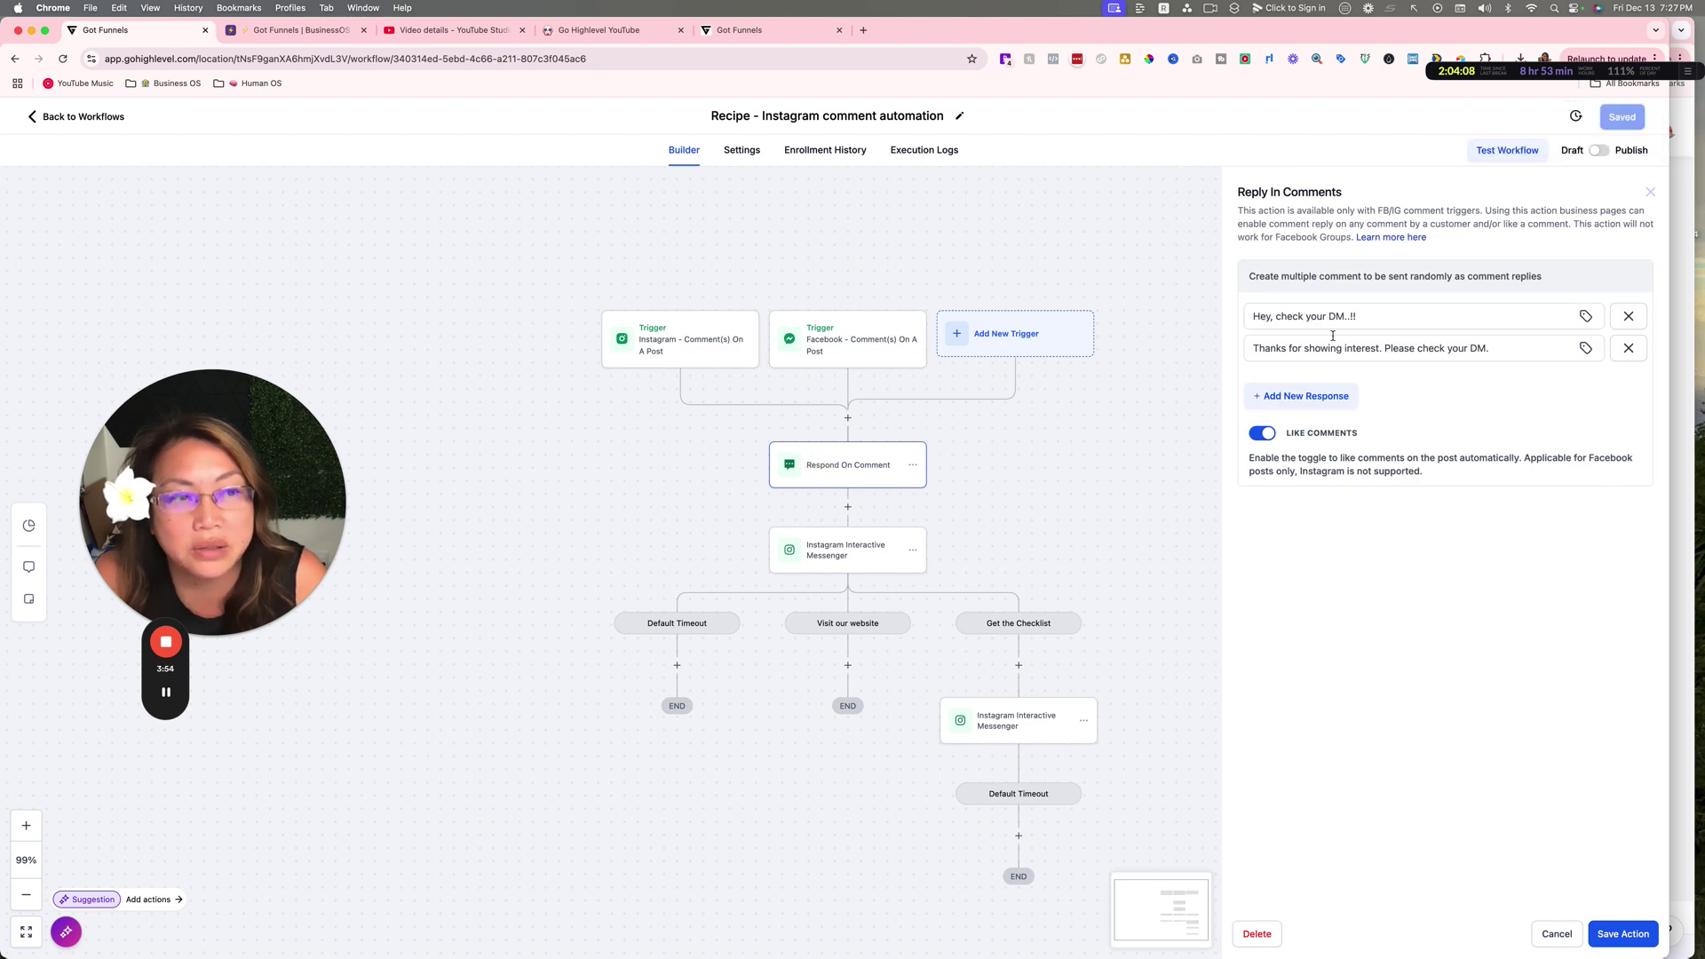
pyautogui.click(1291, 401)
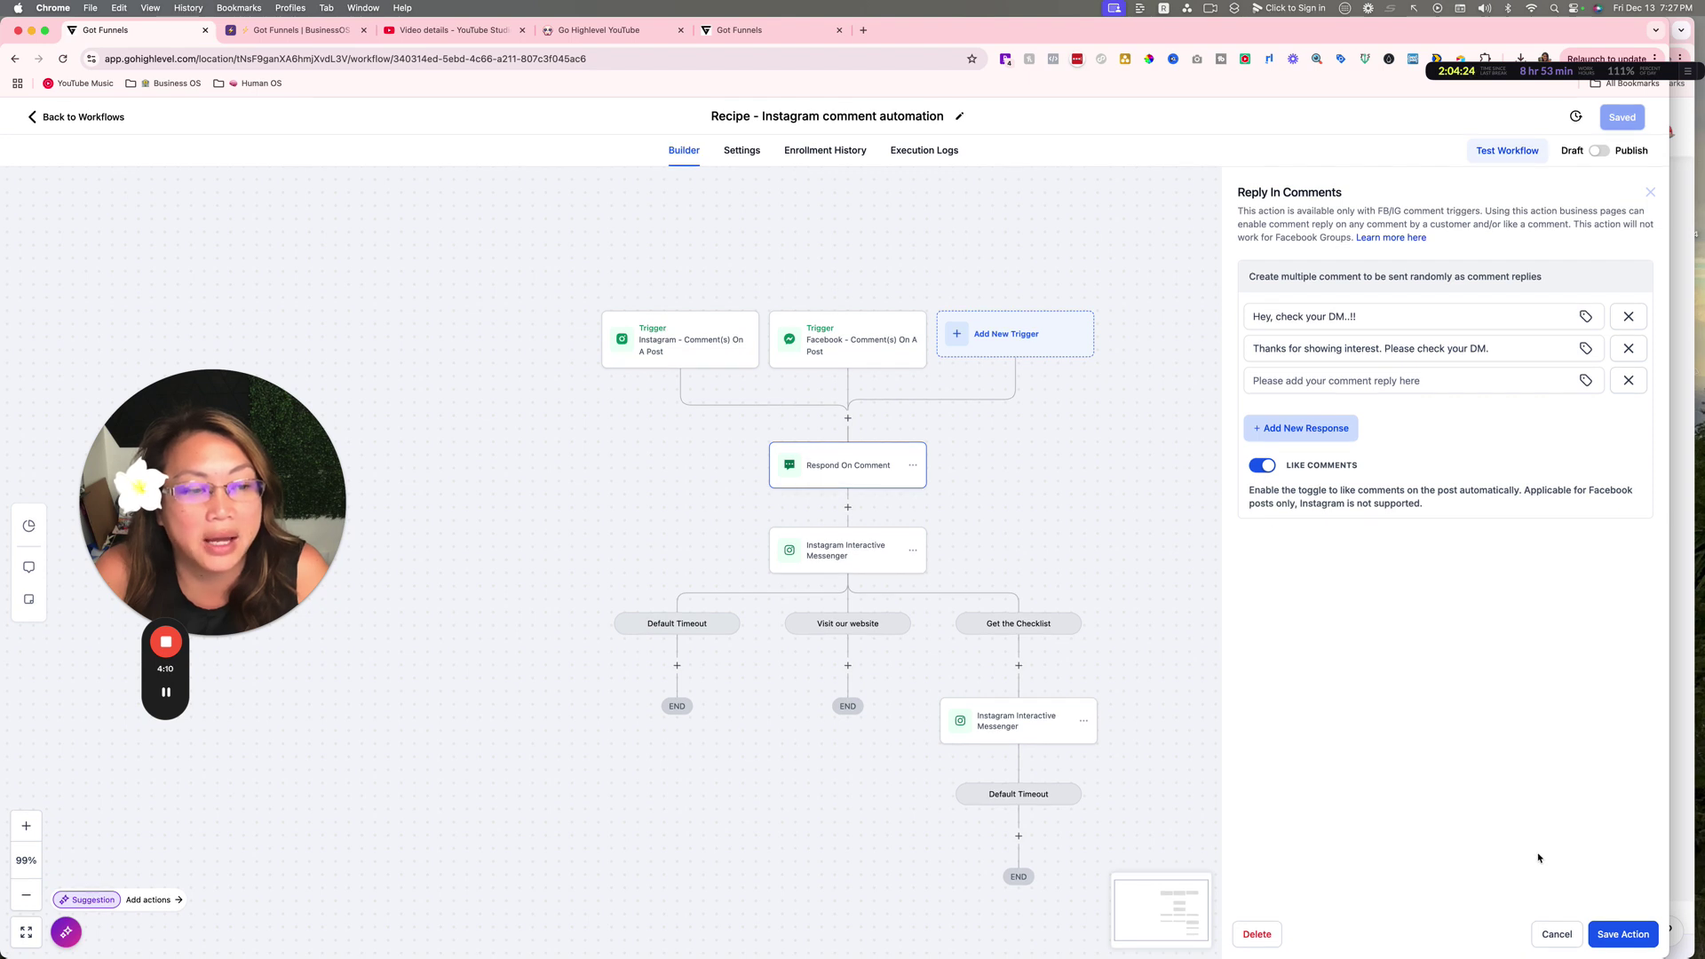
pyautogui.click(1548, 943)
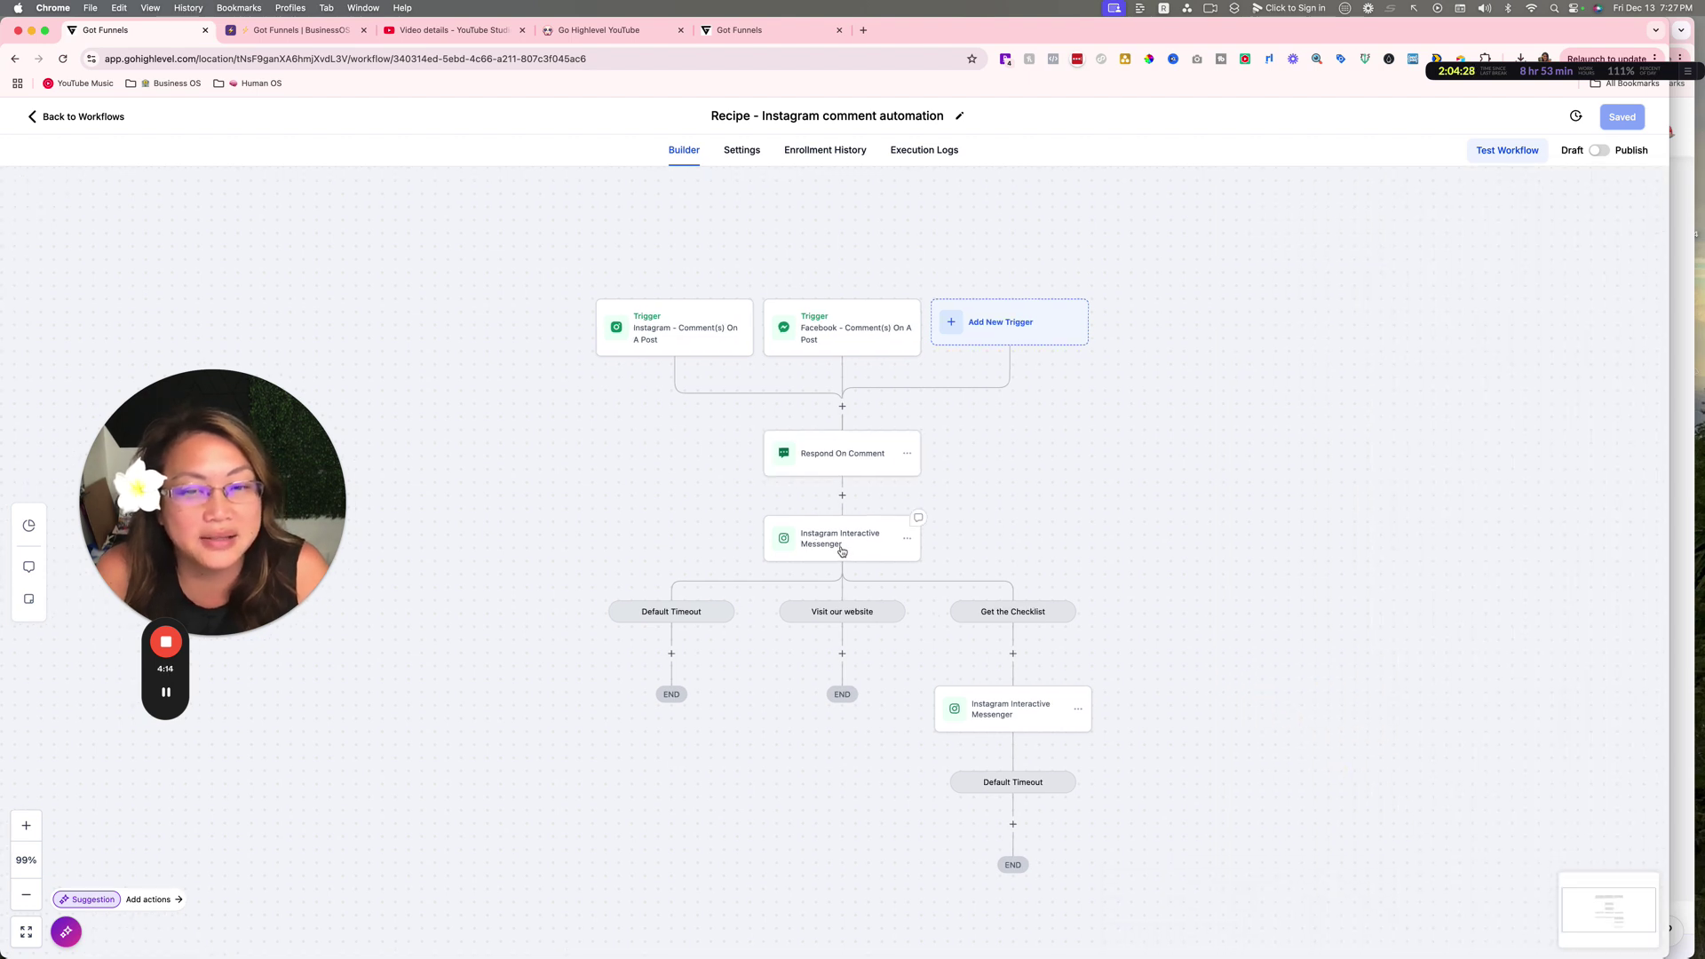
# Search the available actions for Instagram messaging options at the point between Respond On Comment and Instagram Interactive Messenger
pyautogui.click(847, 551)
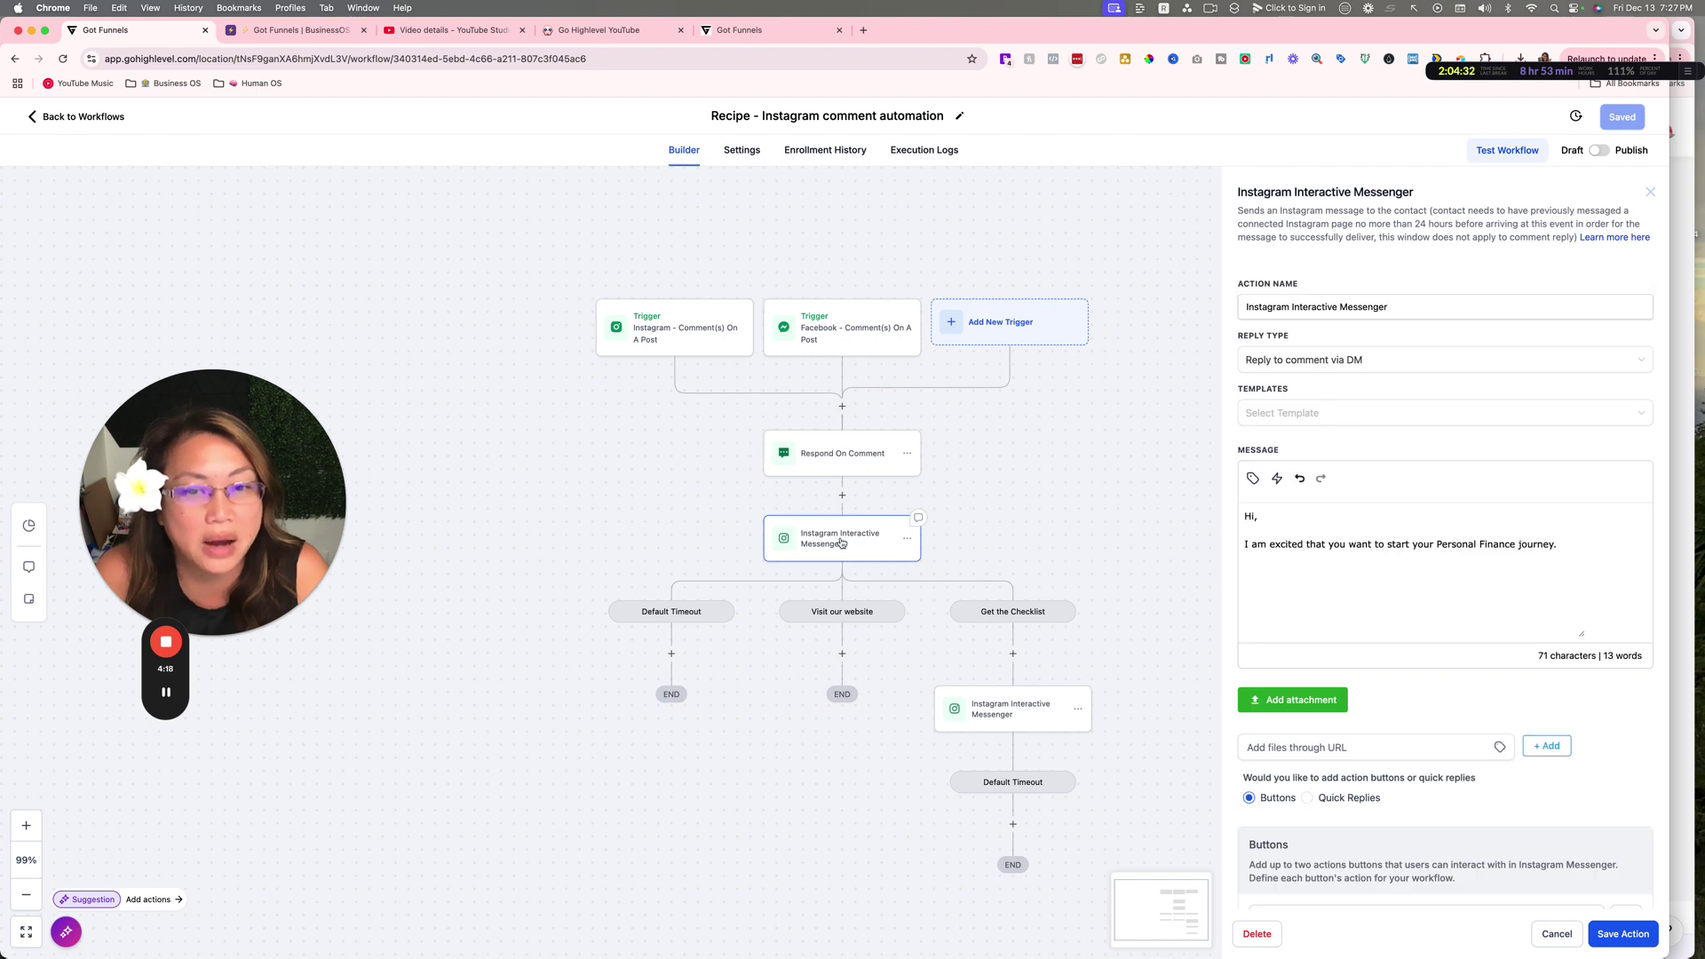
pyautogui.click(842, 494)
pyautogui.click(1354, 246)
pyautogui.write('in')
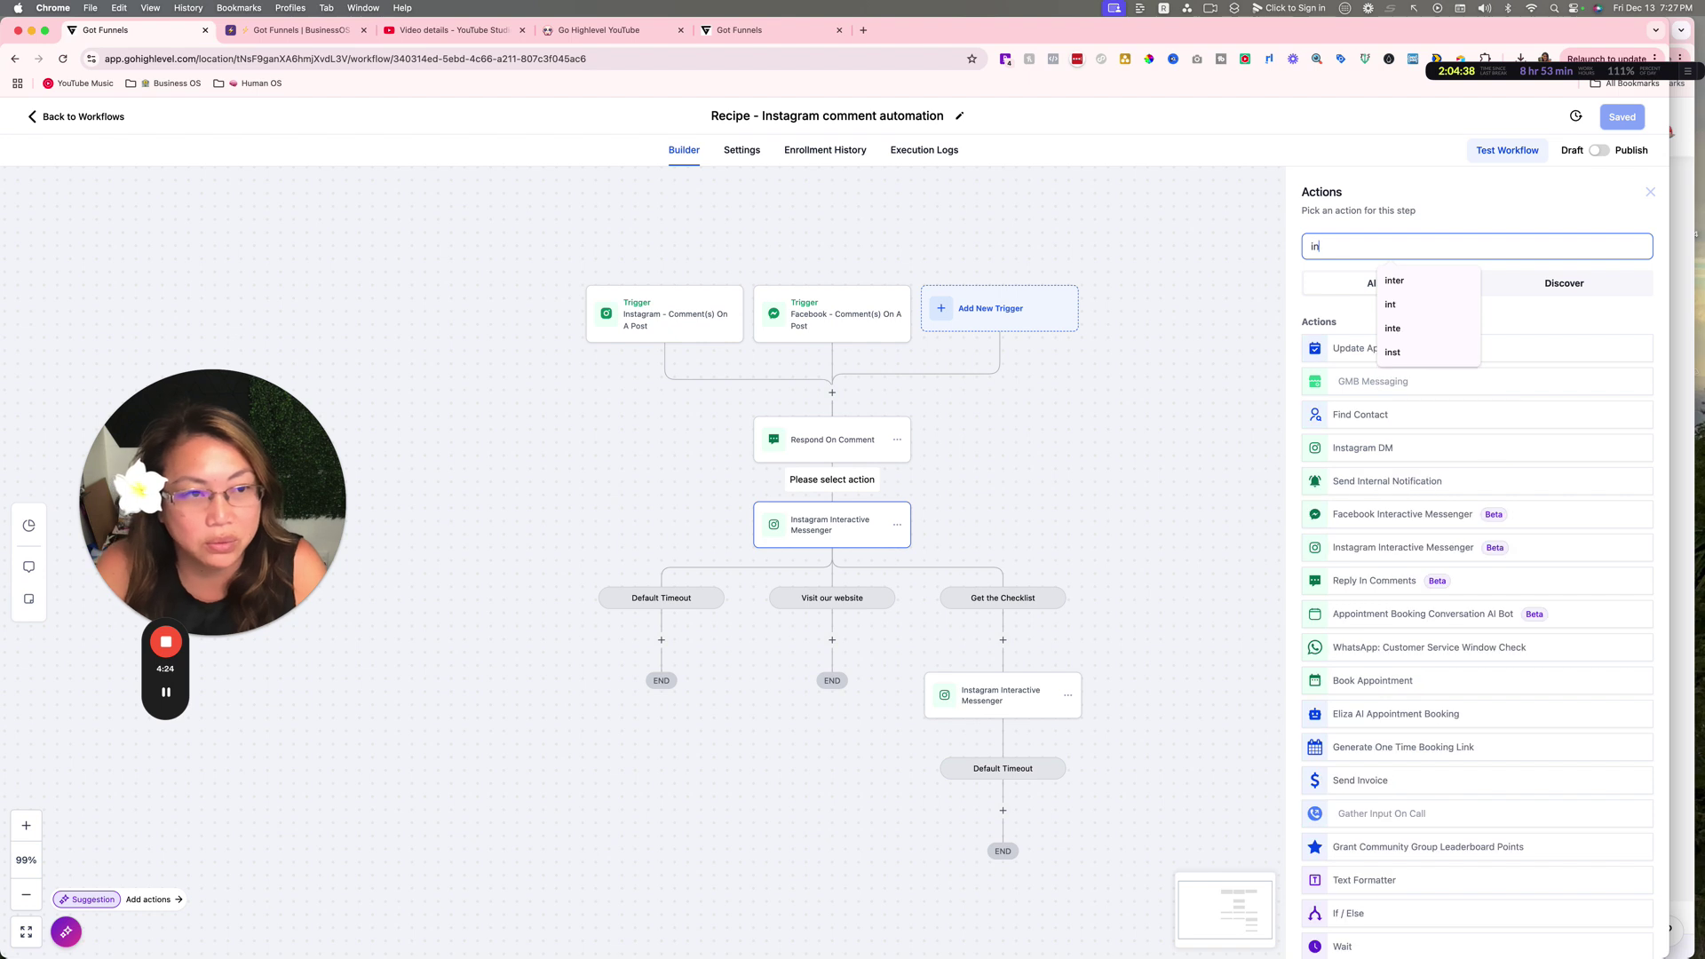
pyautogui.write('stg')
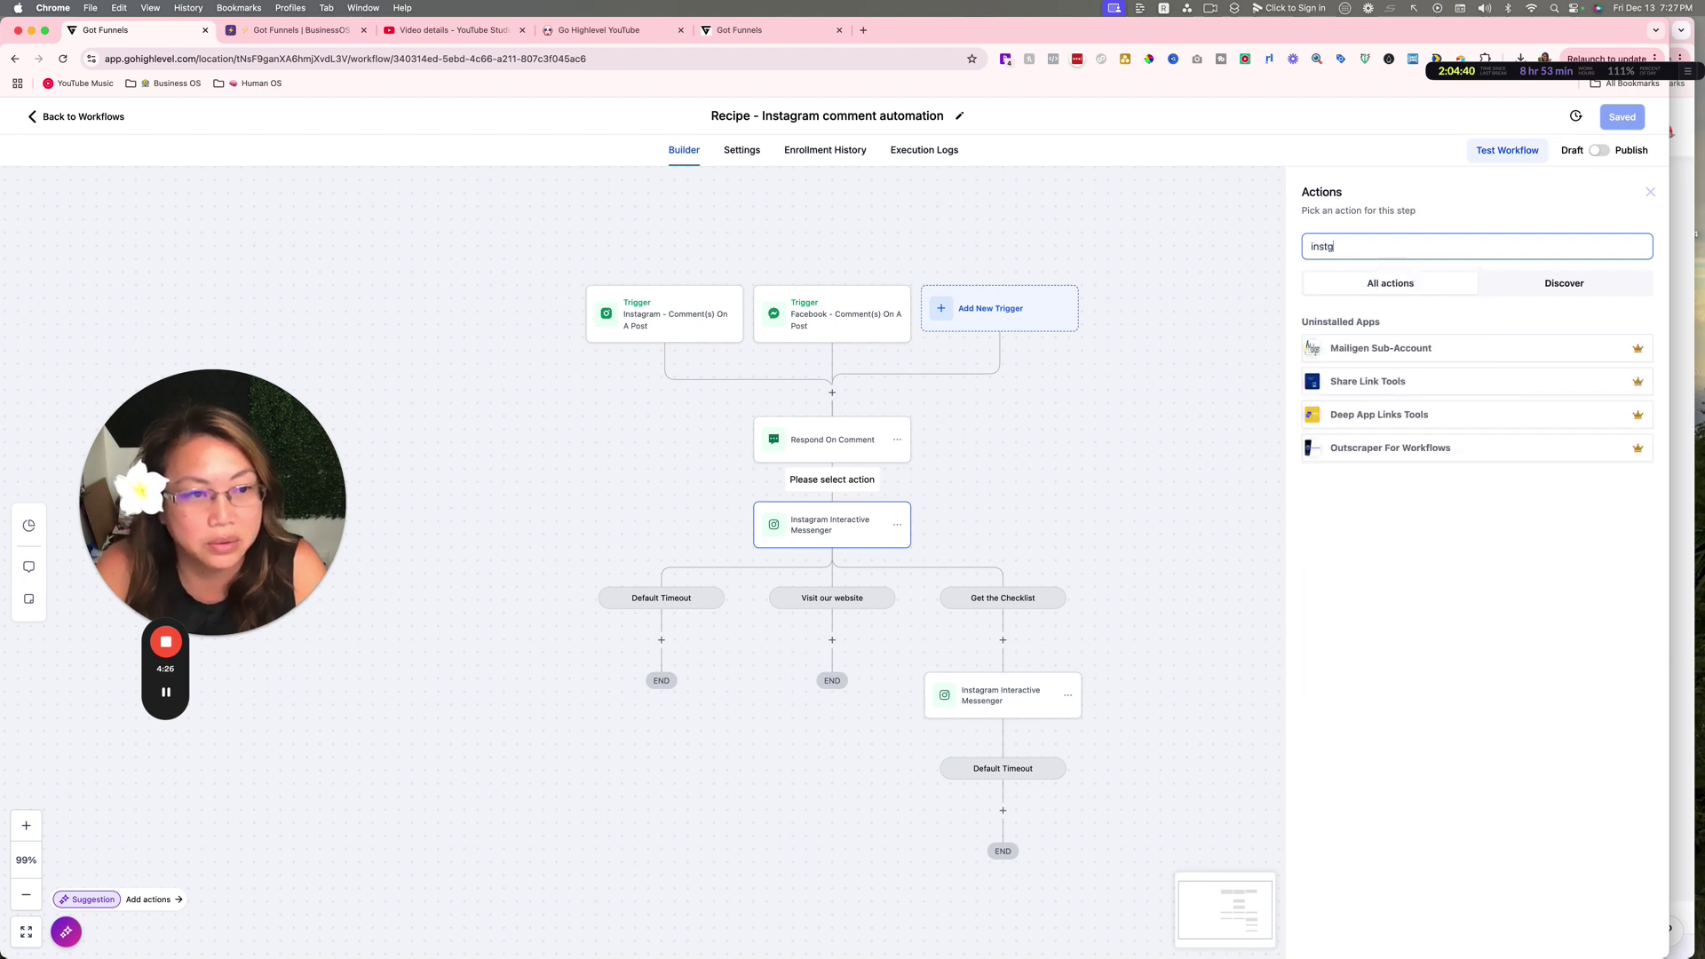
pyautogui.press('BackSpace')
pyautogui.press('BackSpace')
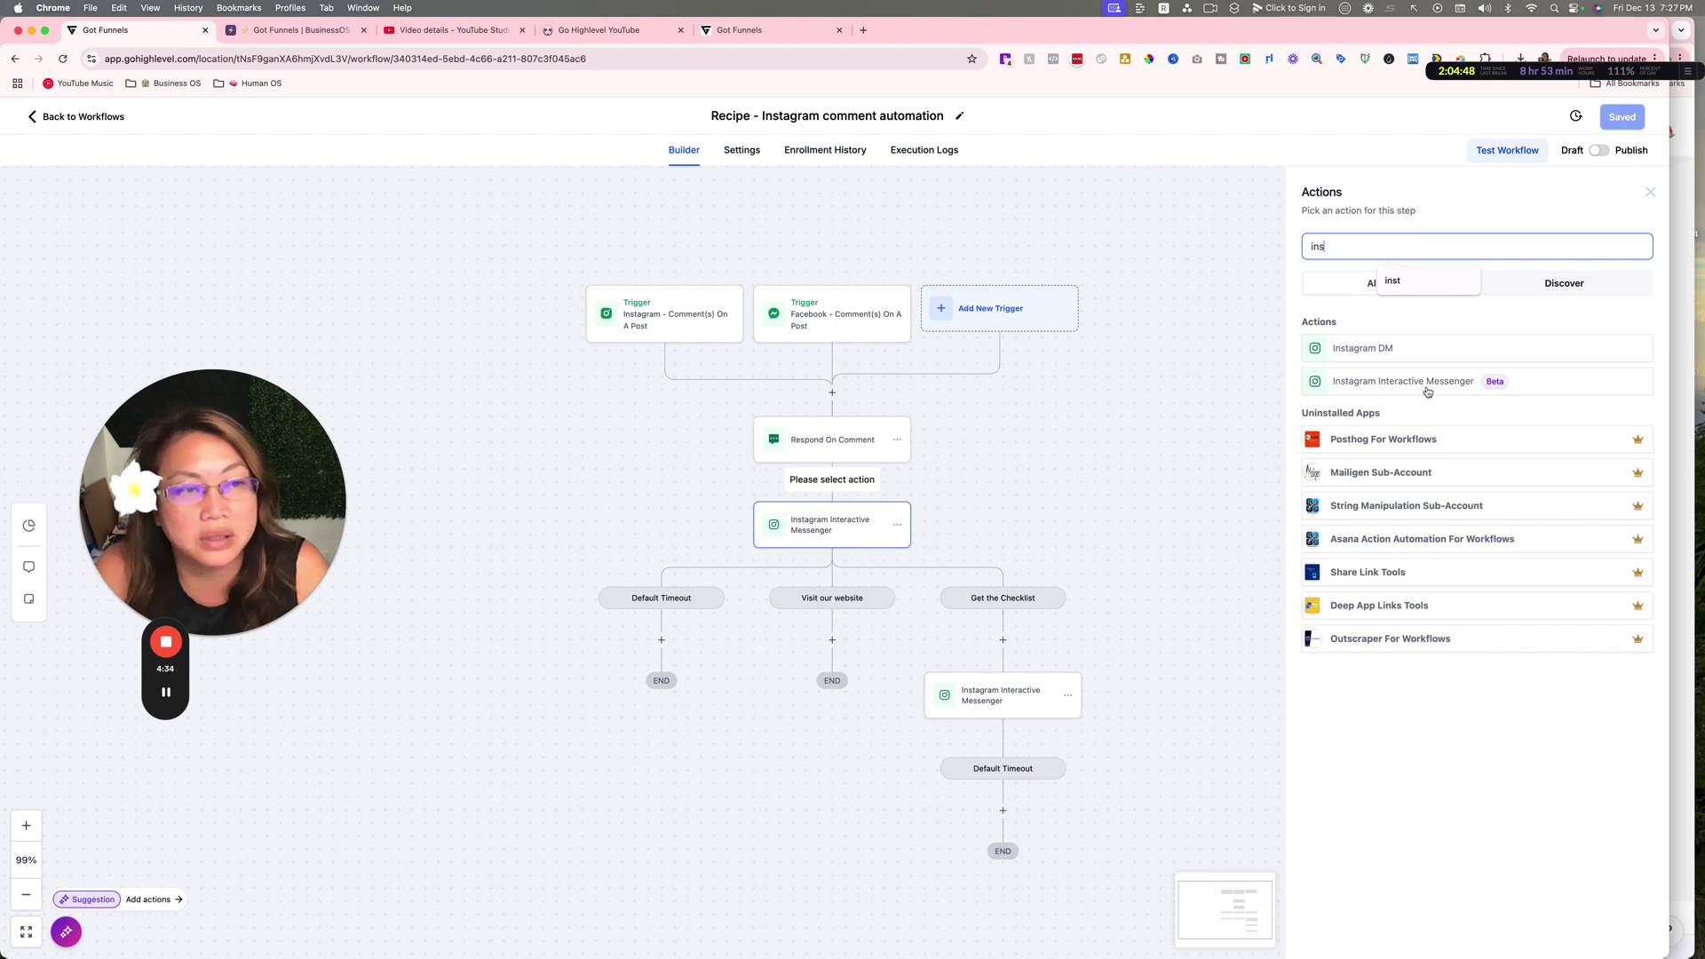
# Examine the message, buttons and wait settings of the Instagram Interactive Messenger action below Respond On Comment
pyautogui.click(856, 525)
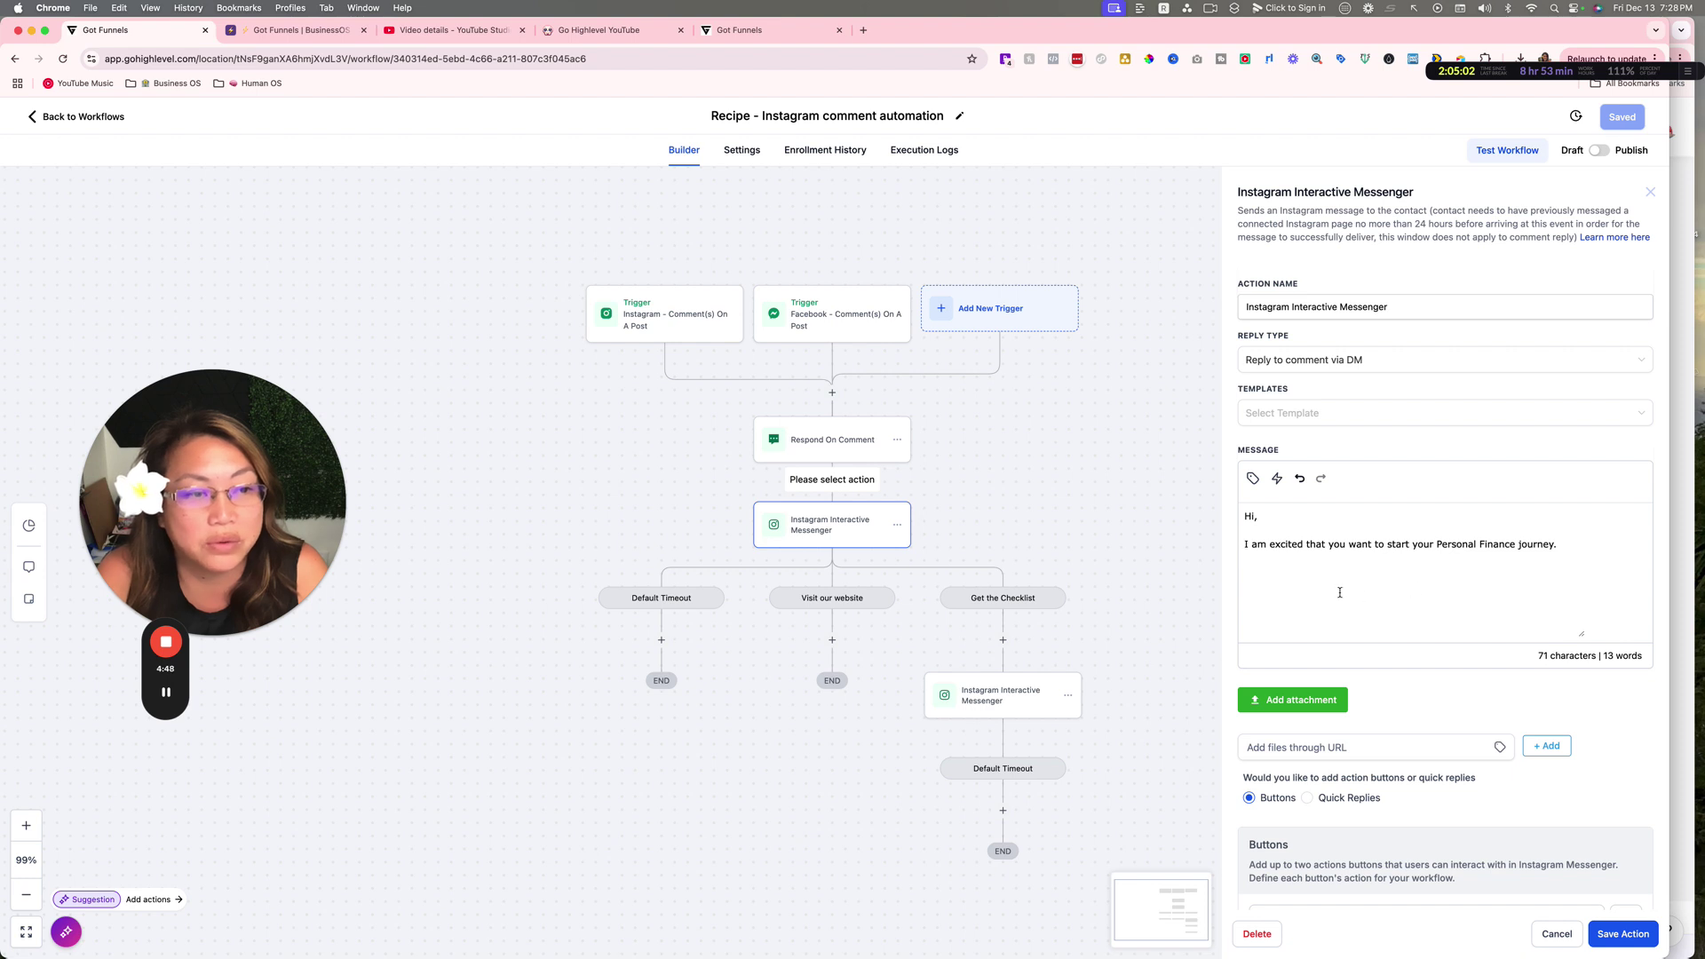
pyautogui.scroll(-5, 1388, 854)
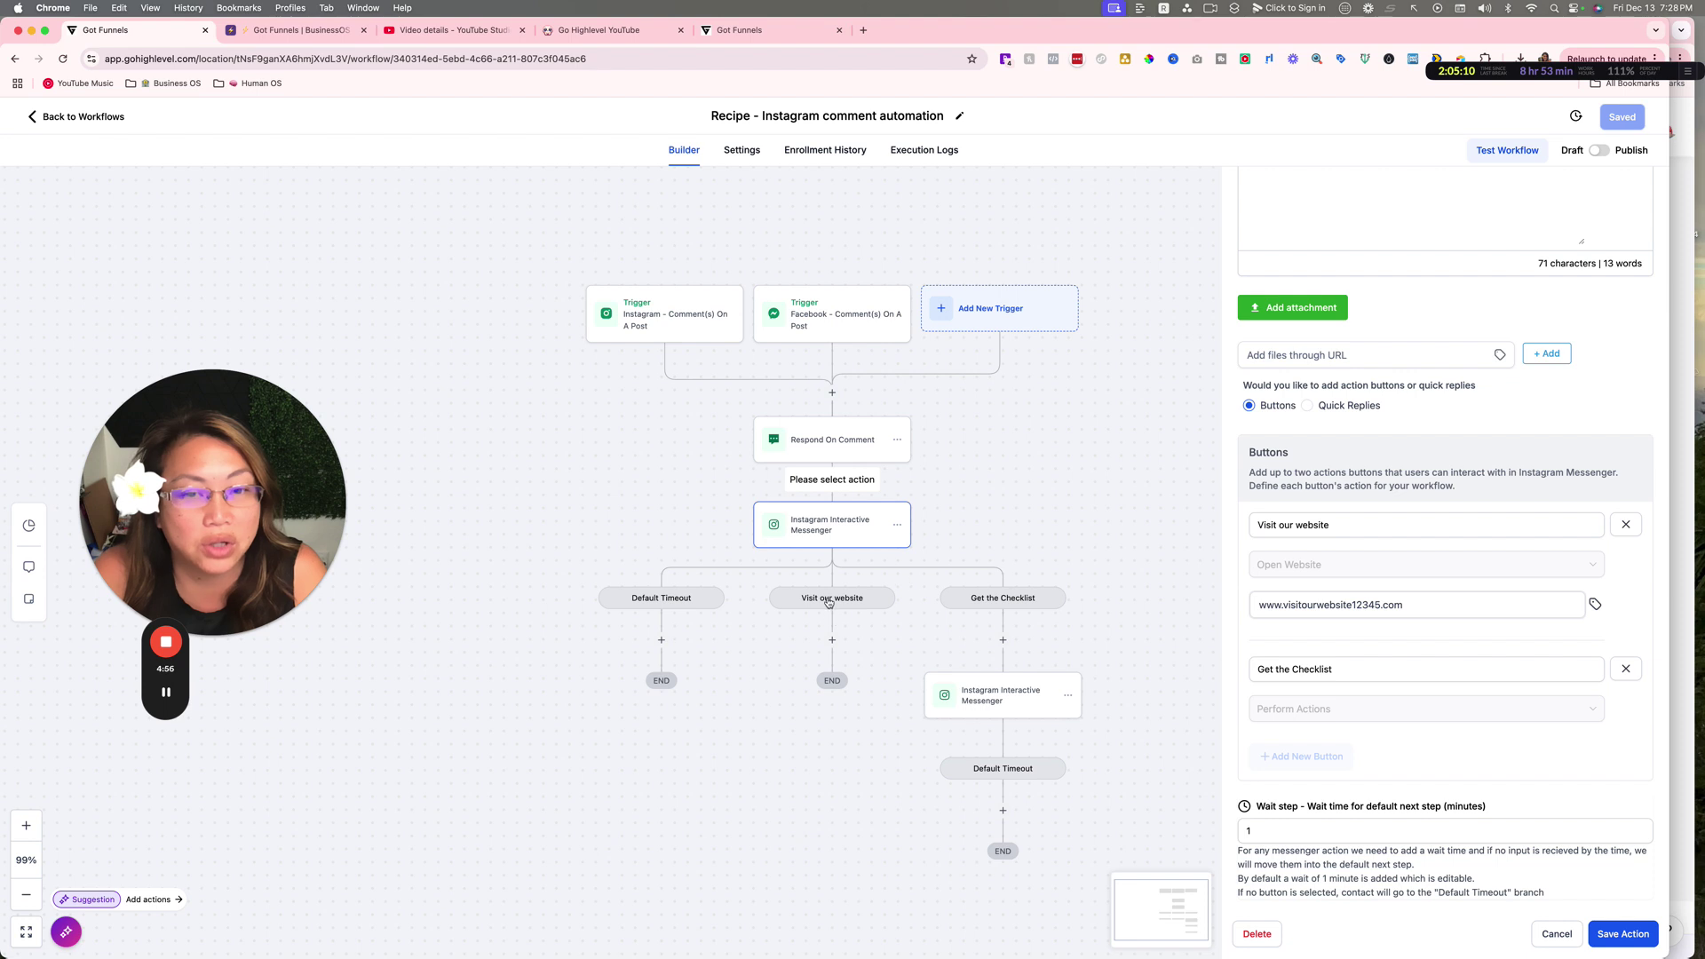
pyautogui.scroll(1, 1497, 588)
pyautogui.scroll(1, 1497, 588)
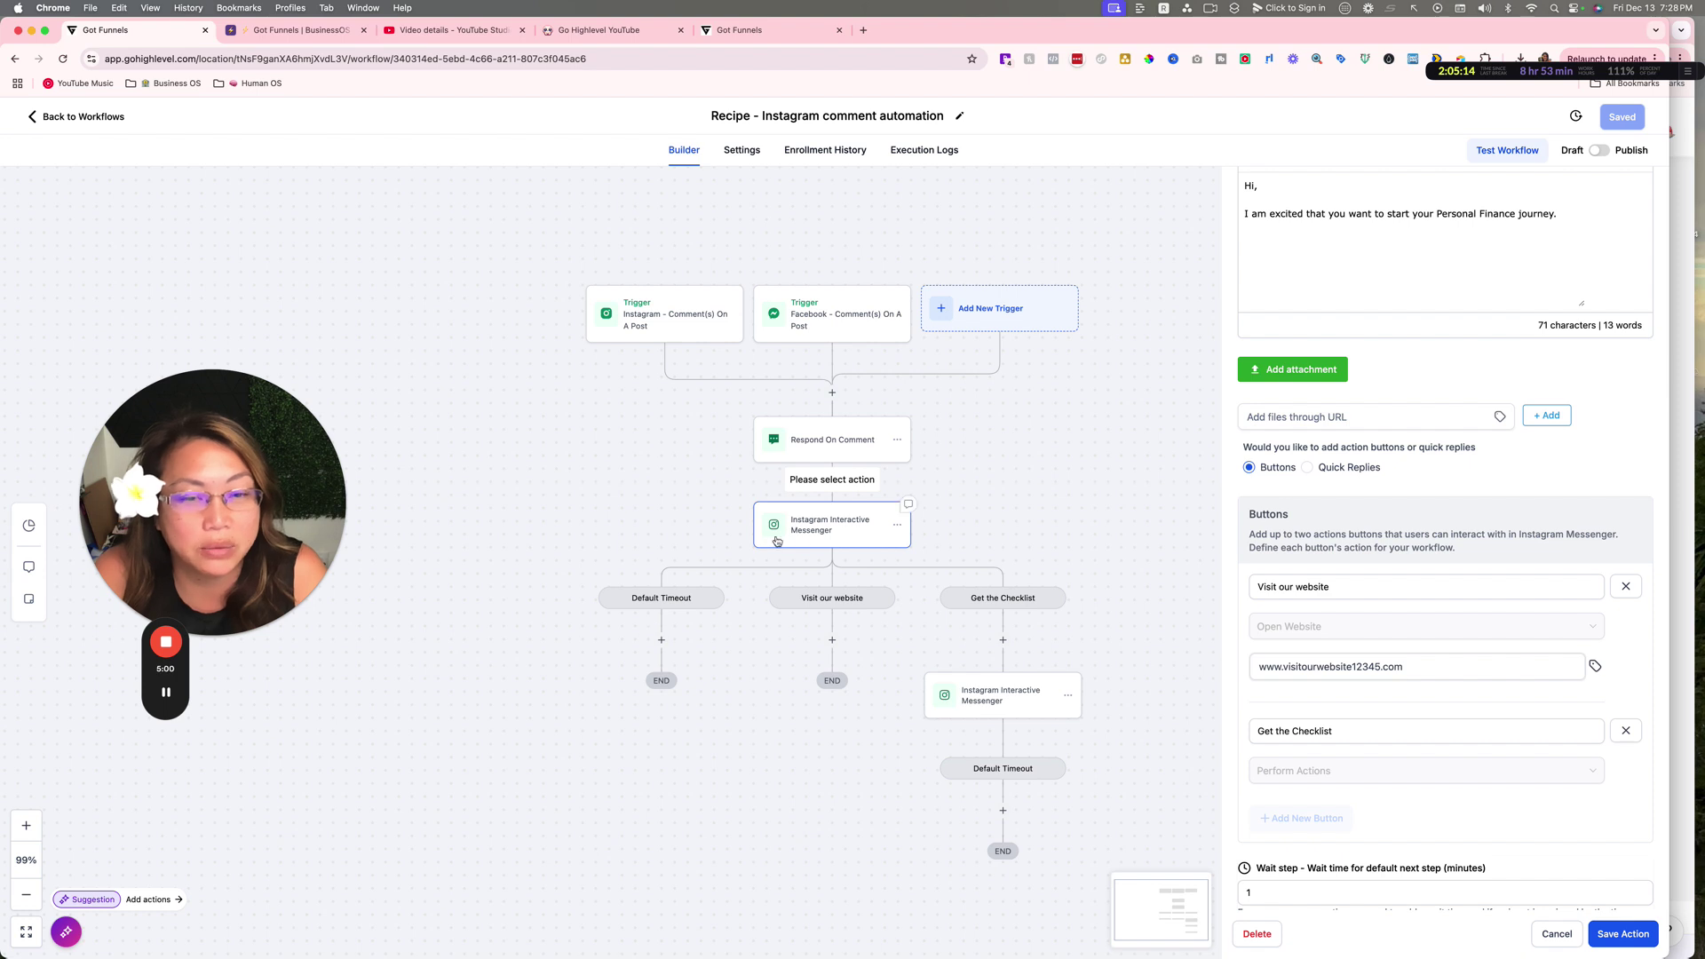
pyautogui.scroll(-2, 1386, 711)
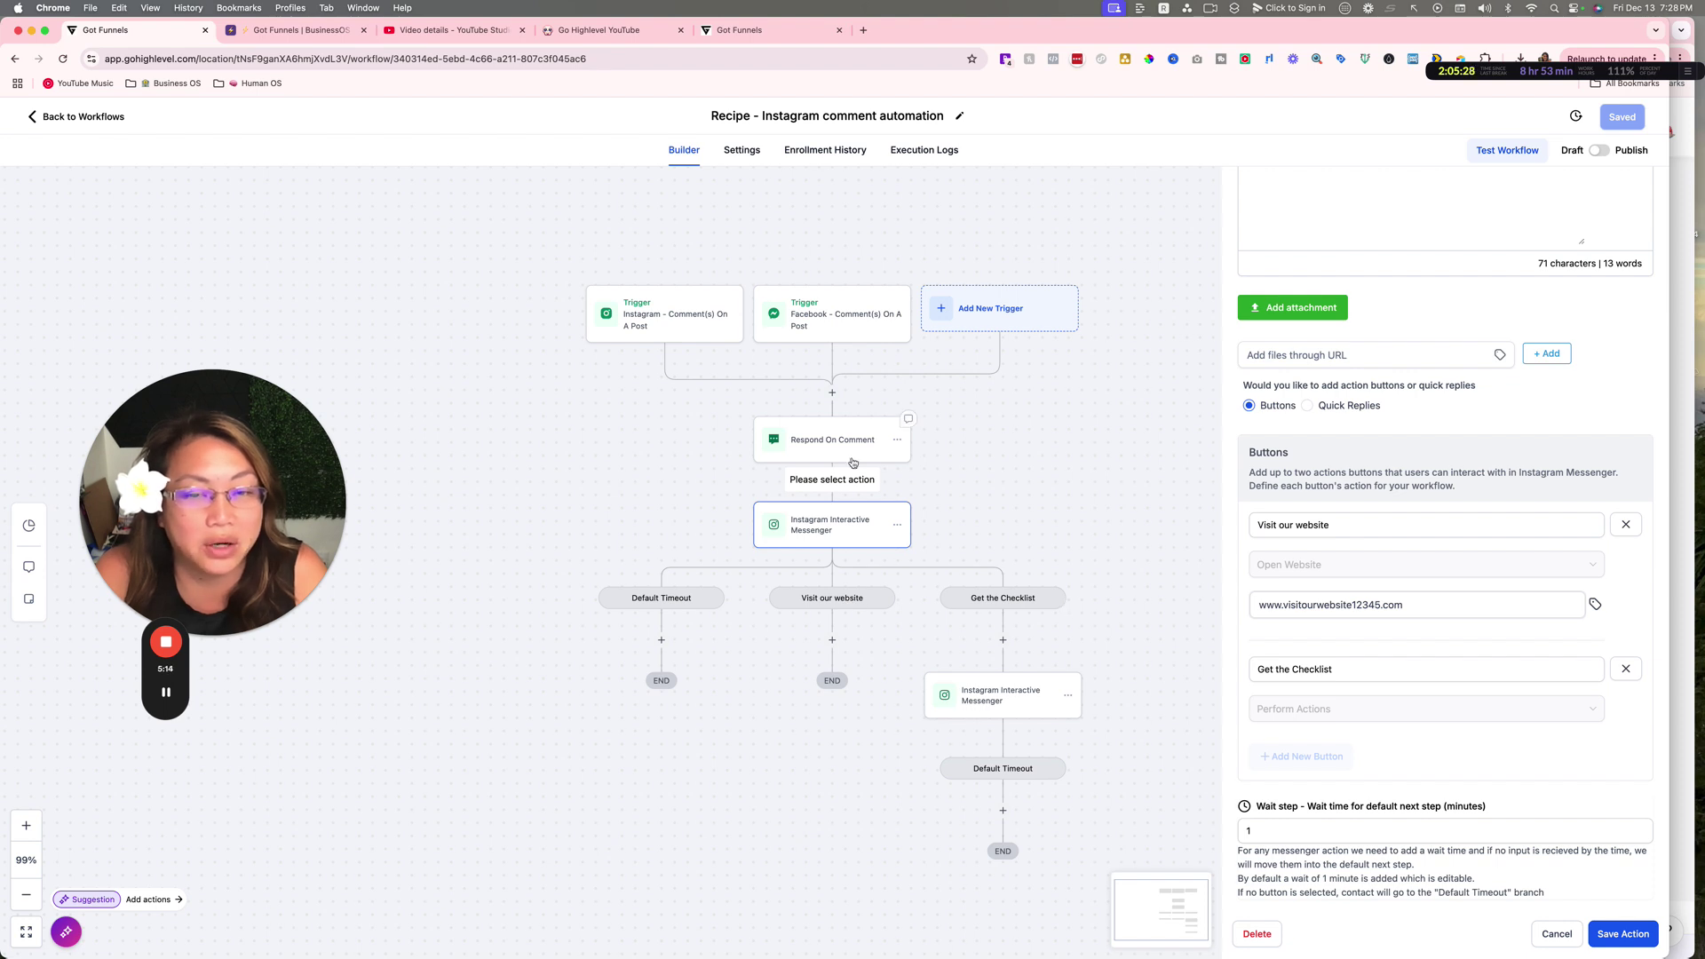
pyautogui.scroll(-1, 854, 463)
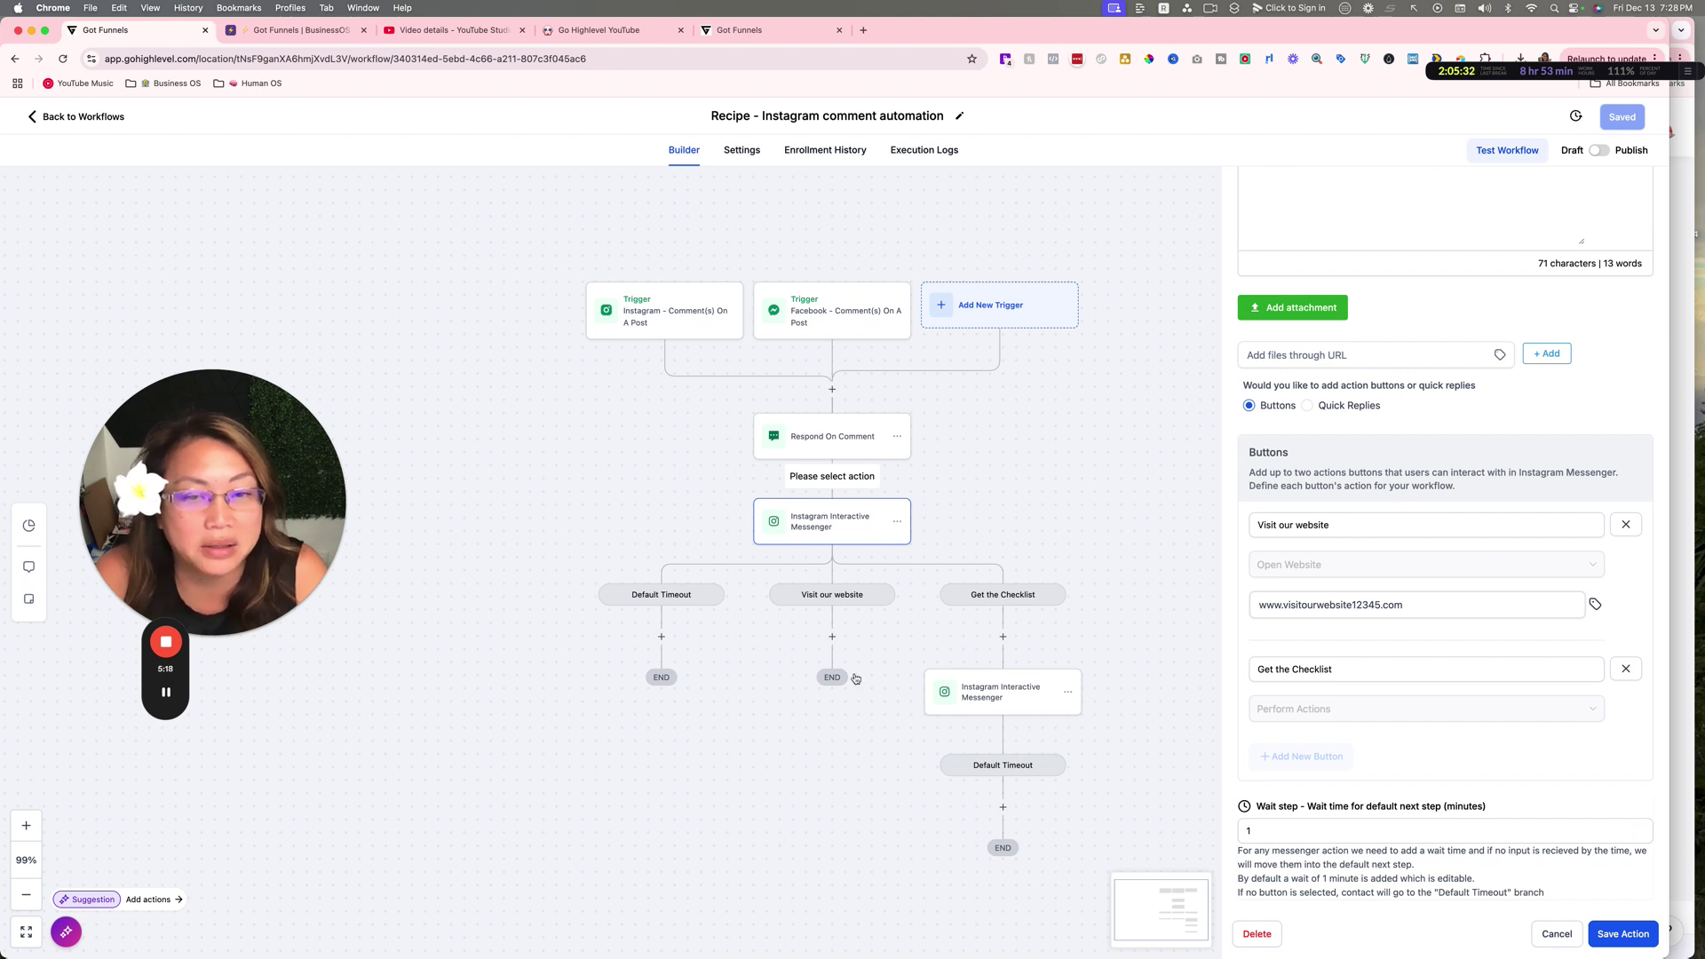
pyautogui.scroll(-1, 744, 613)
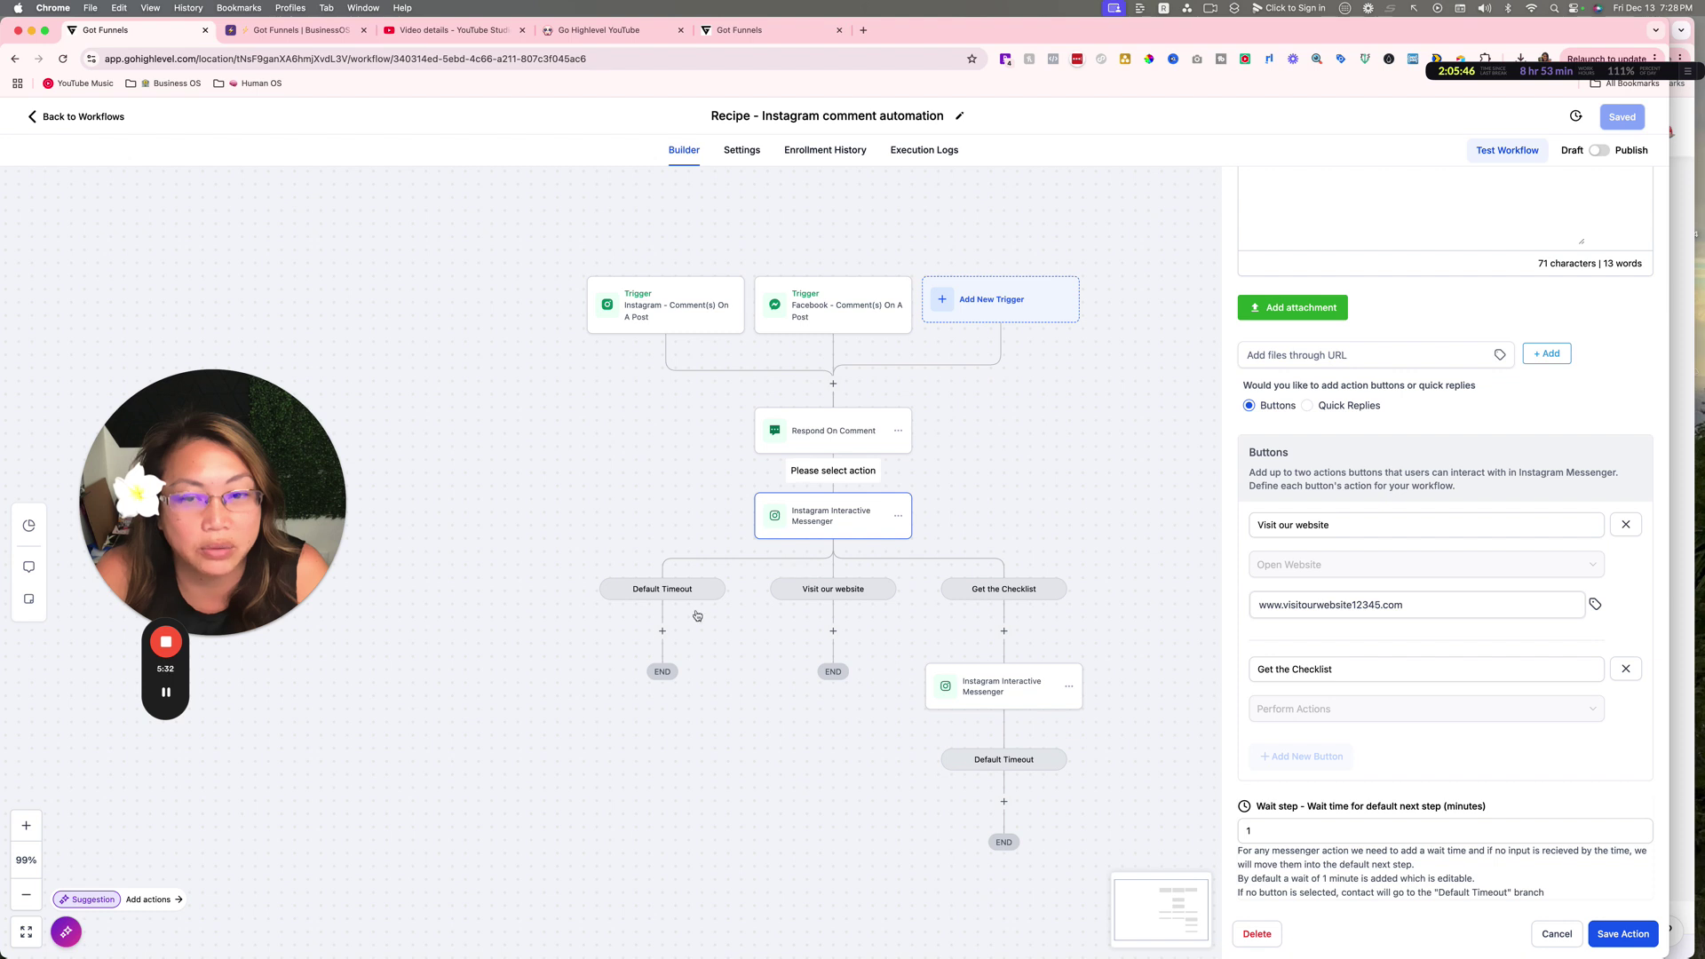
# Set the first Instagram Interactive Messenger's wait time for the default next step to 5 minutes
pyautogui.moveTo(1265, 830); pyautogui.dragTo(1246, 832)
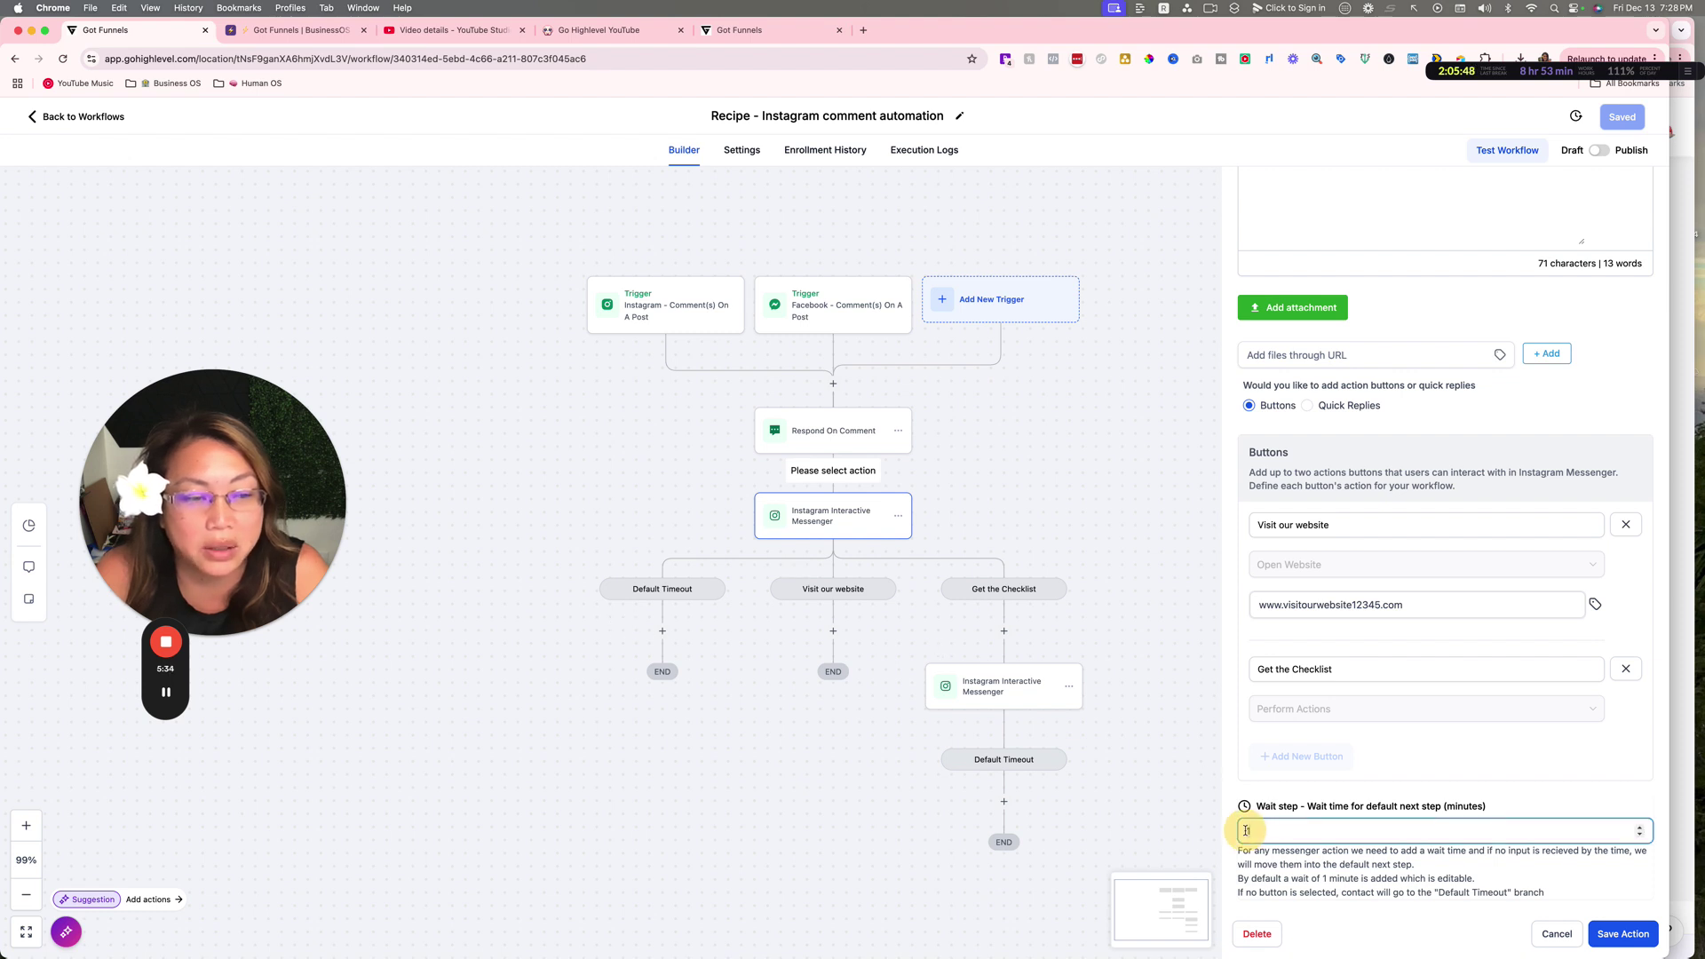
pyautogui.scroll(-10, 1328, 832)
pyautogui.scroll(-1, 856, 674)
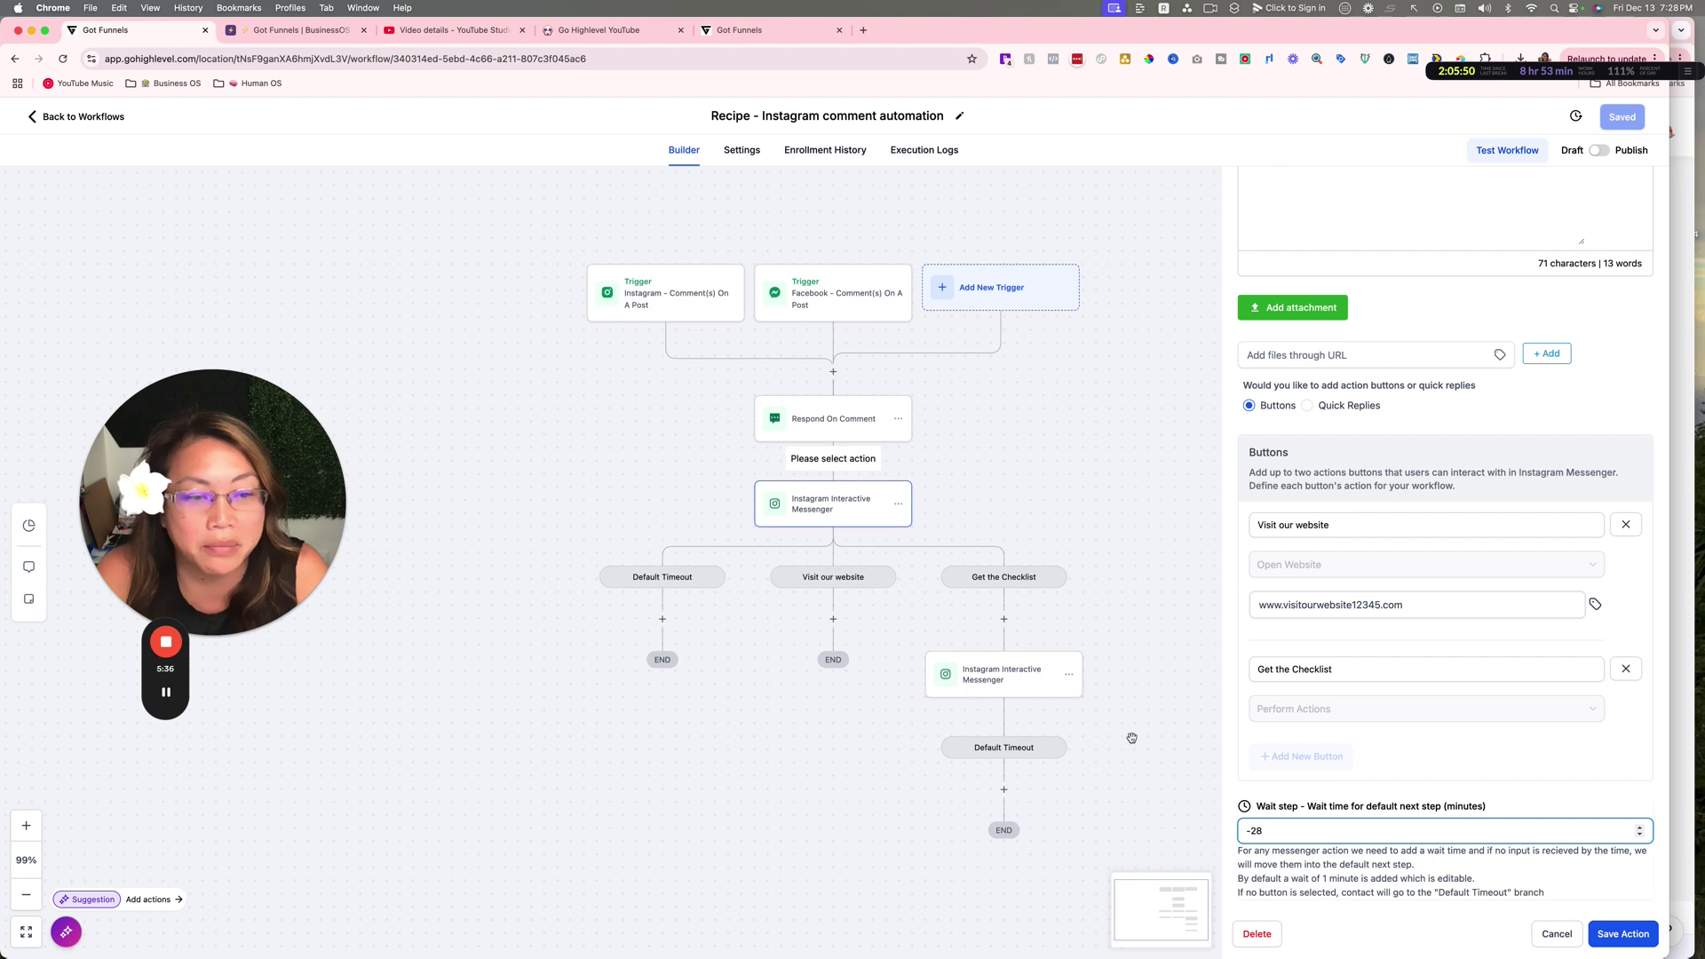
pyautogui.moveTo(1264, 830)
pyautogui.mouseDown()
pyautogui.moveTo(1217, 830)
pyautogui.moveTo(1233, 831)
pyautogui.mouseUp()
pyautogui.write('5')
pyautogui.click(1295, 793)
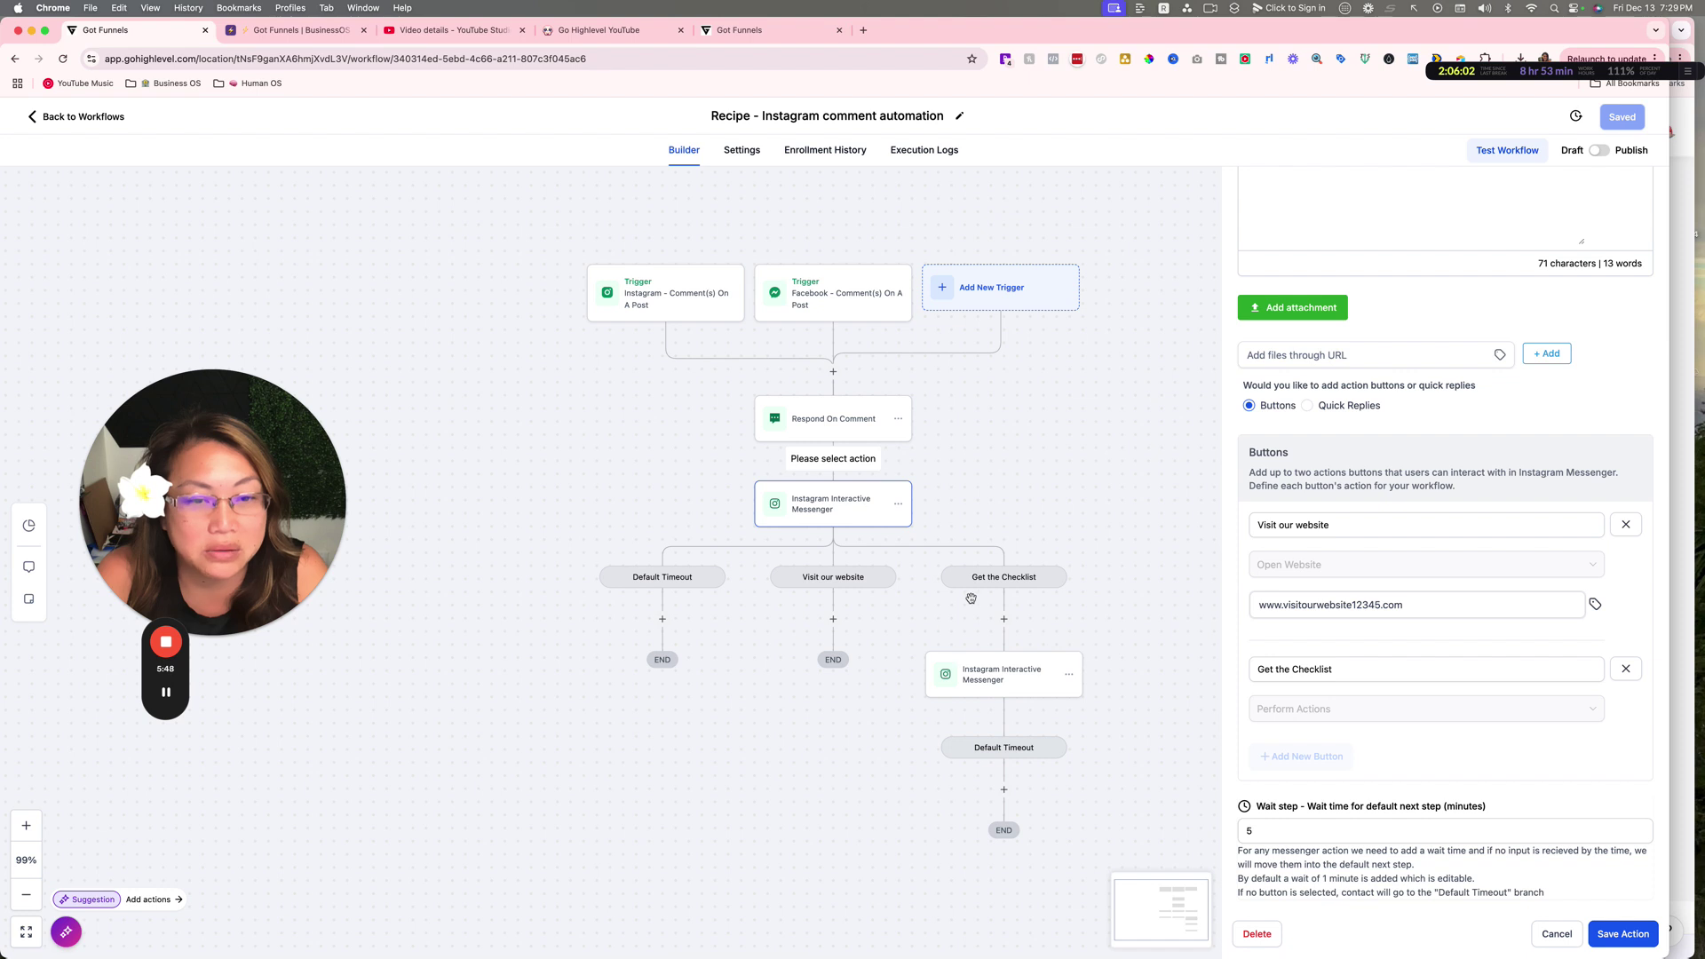
# Try adding a button named "here" with the Open Website action to the Instagram Interactive Messenger under Get the Checklist
pyautogui.click(1003, 680)
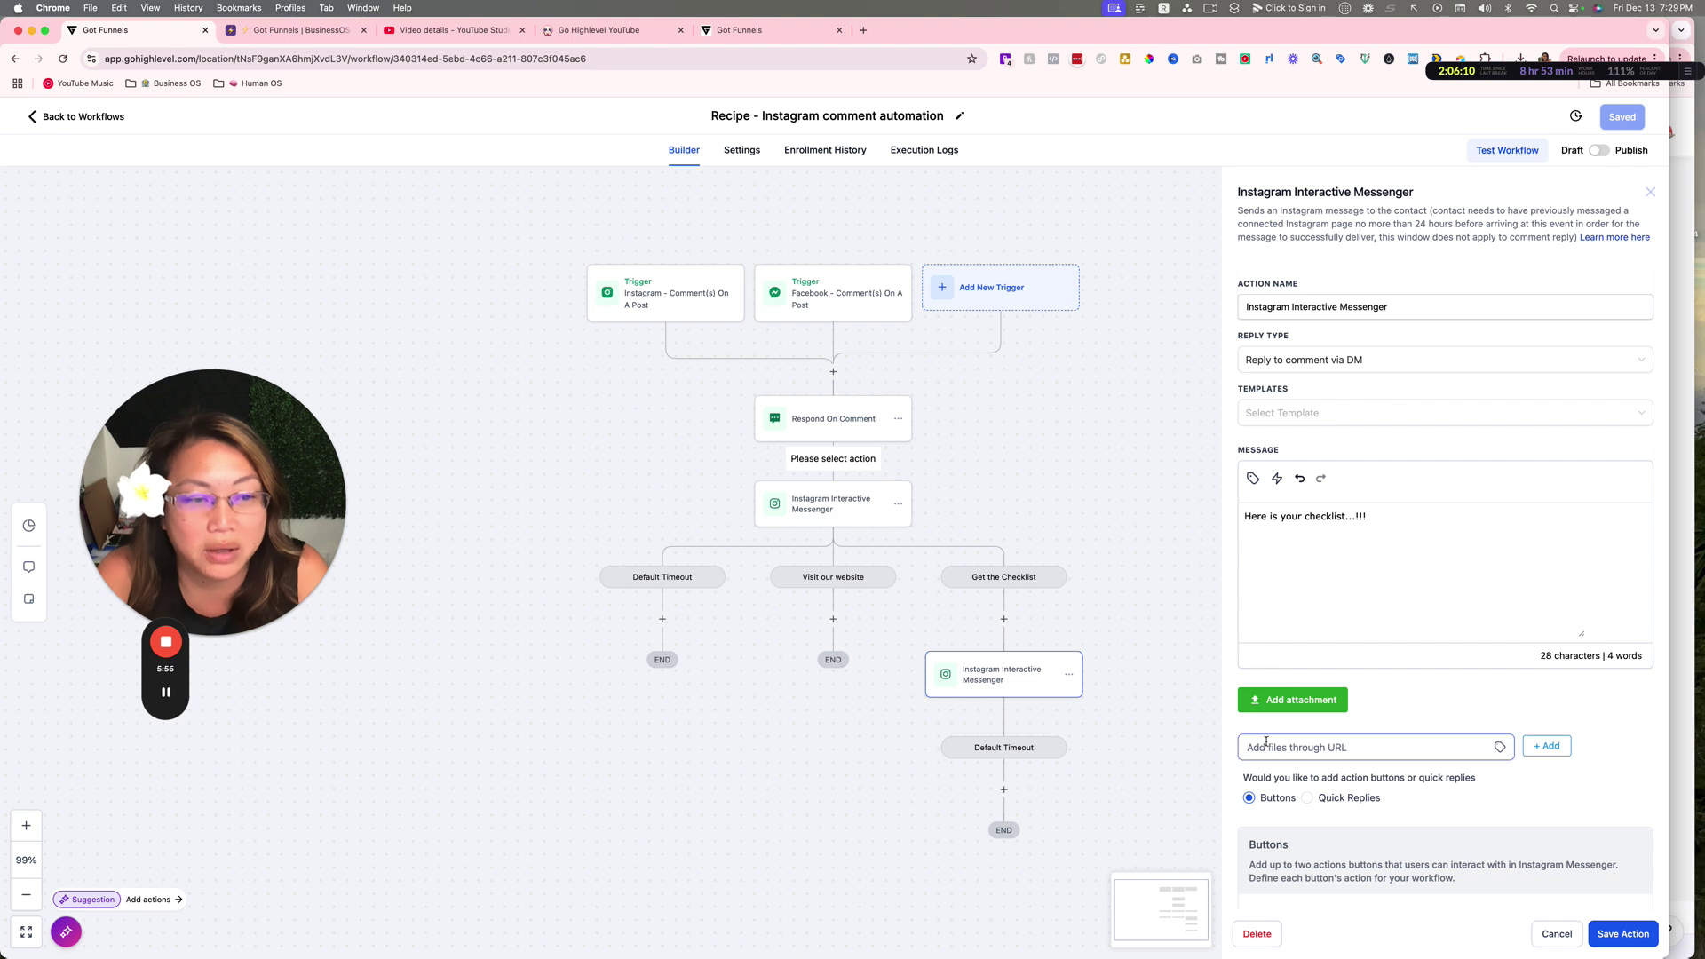
pyautogui.scroll(-4, 1307, 773)
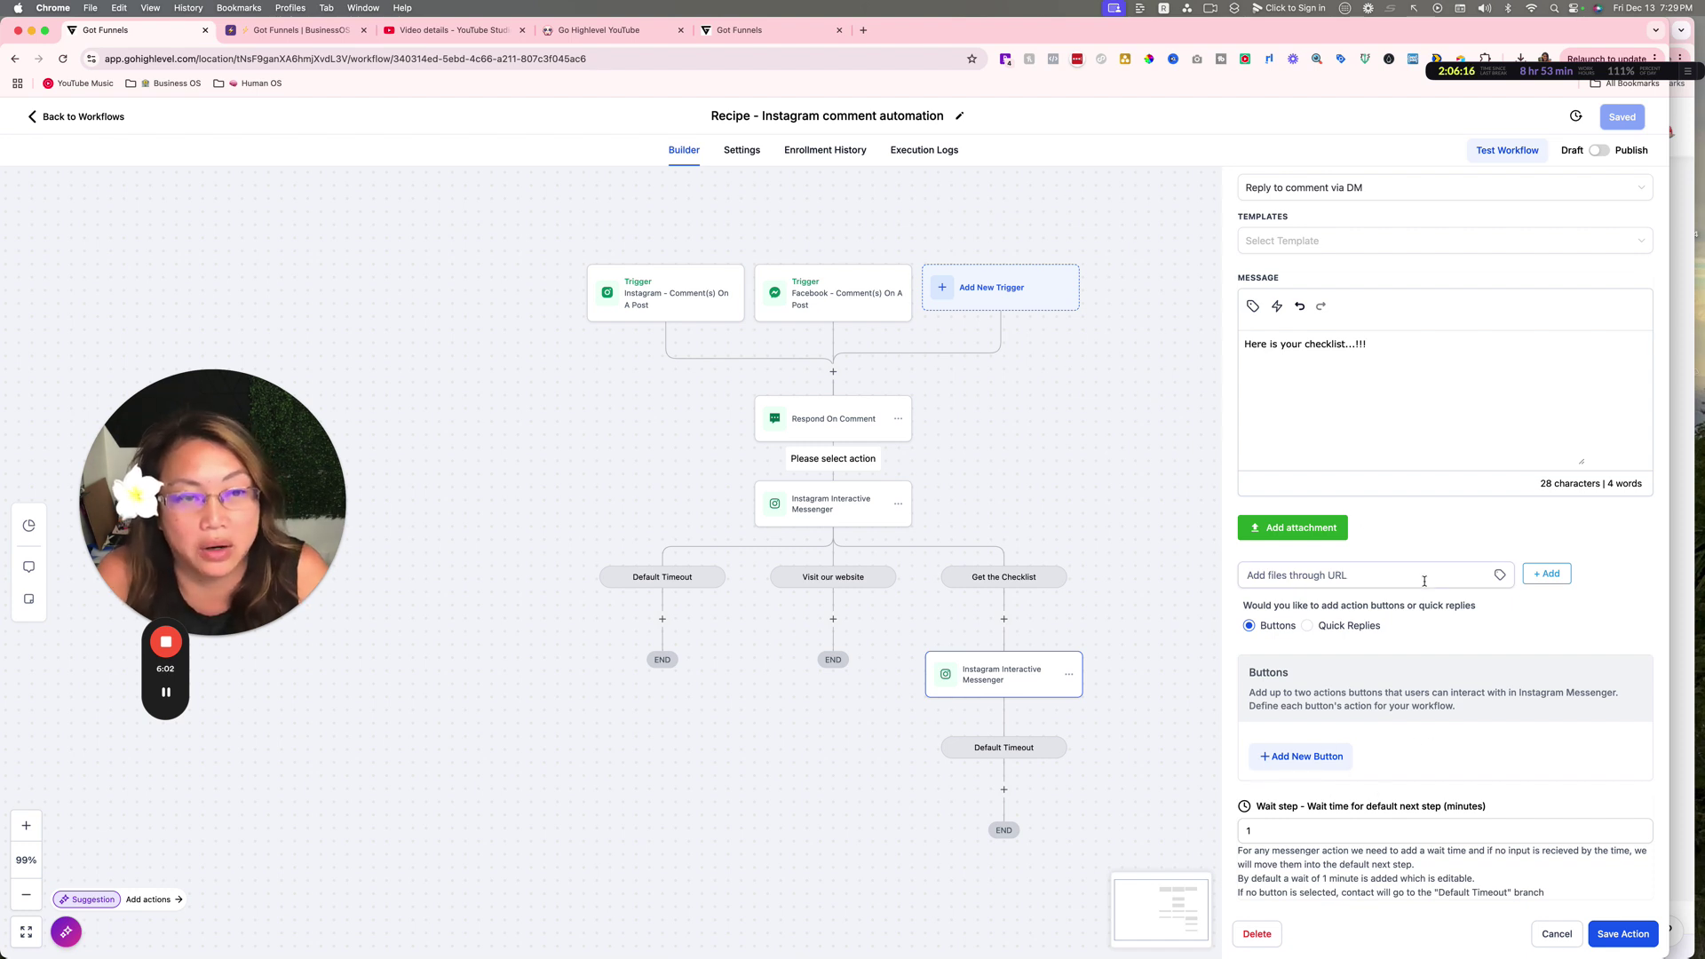
pyautogui.click(1298, 757)
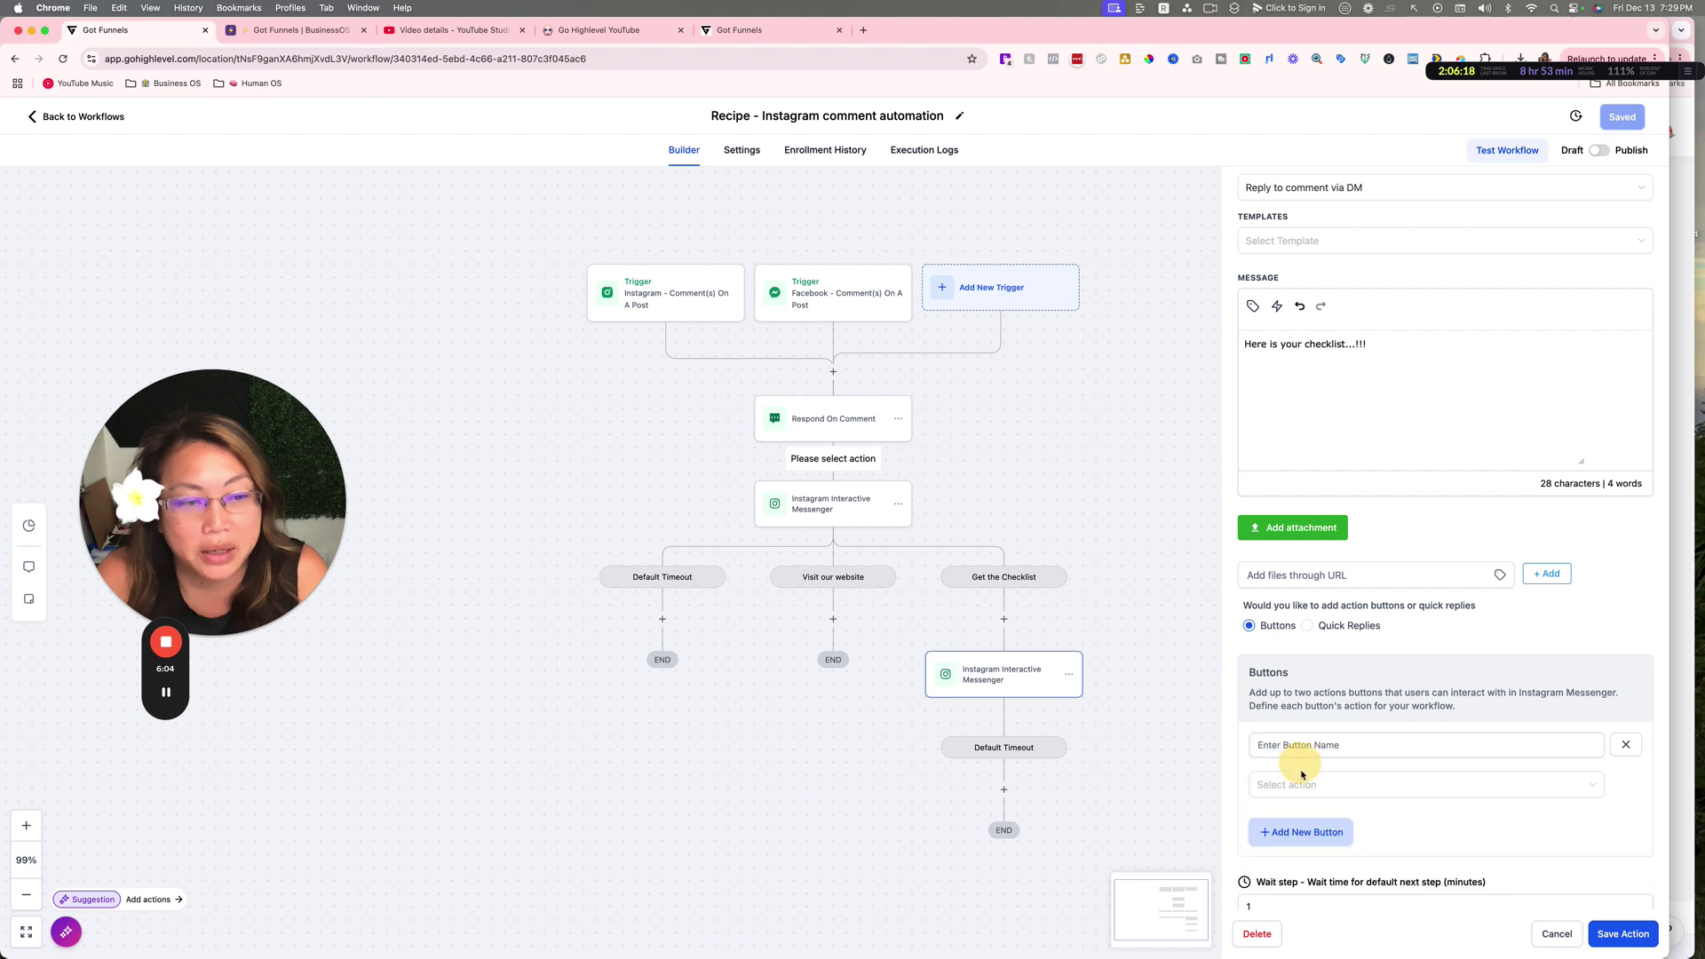
pyautogui.click(1360, 744)
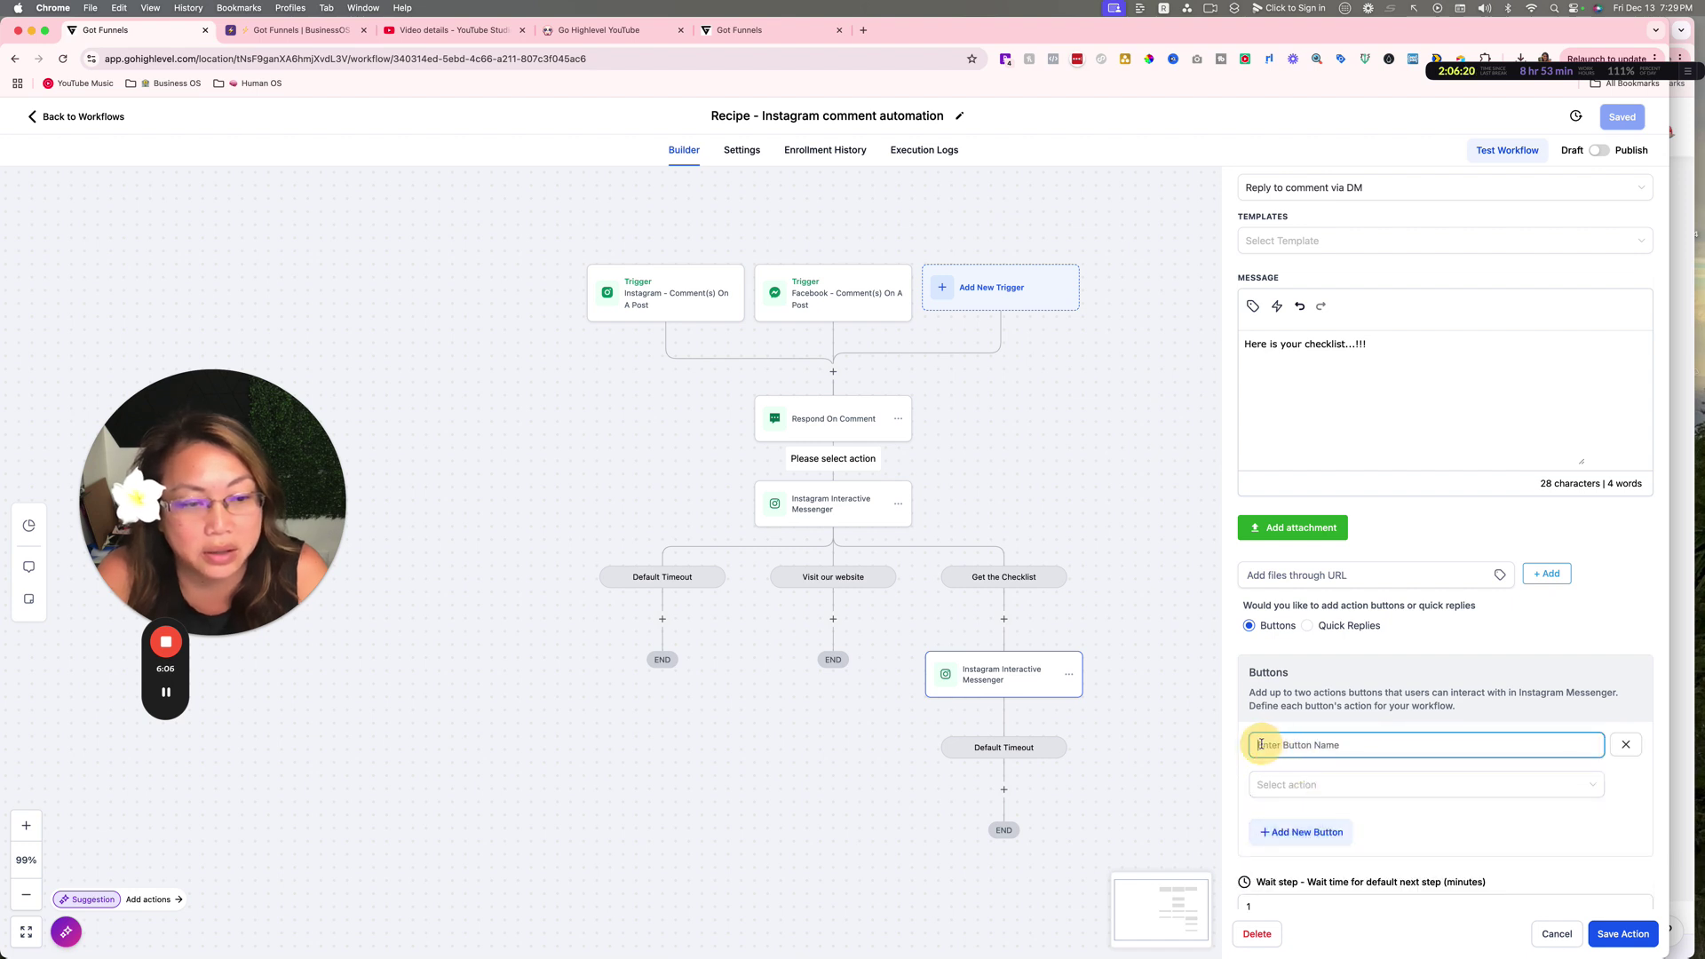
pyautogui.write('here')
pyautogui.click(1283, 786)
pyautogui.click(1303, 818)
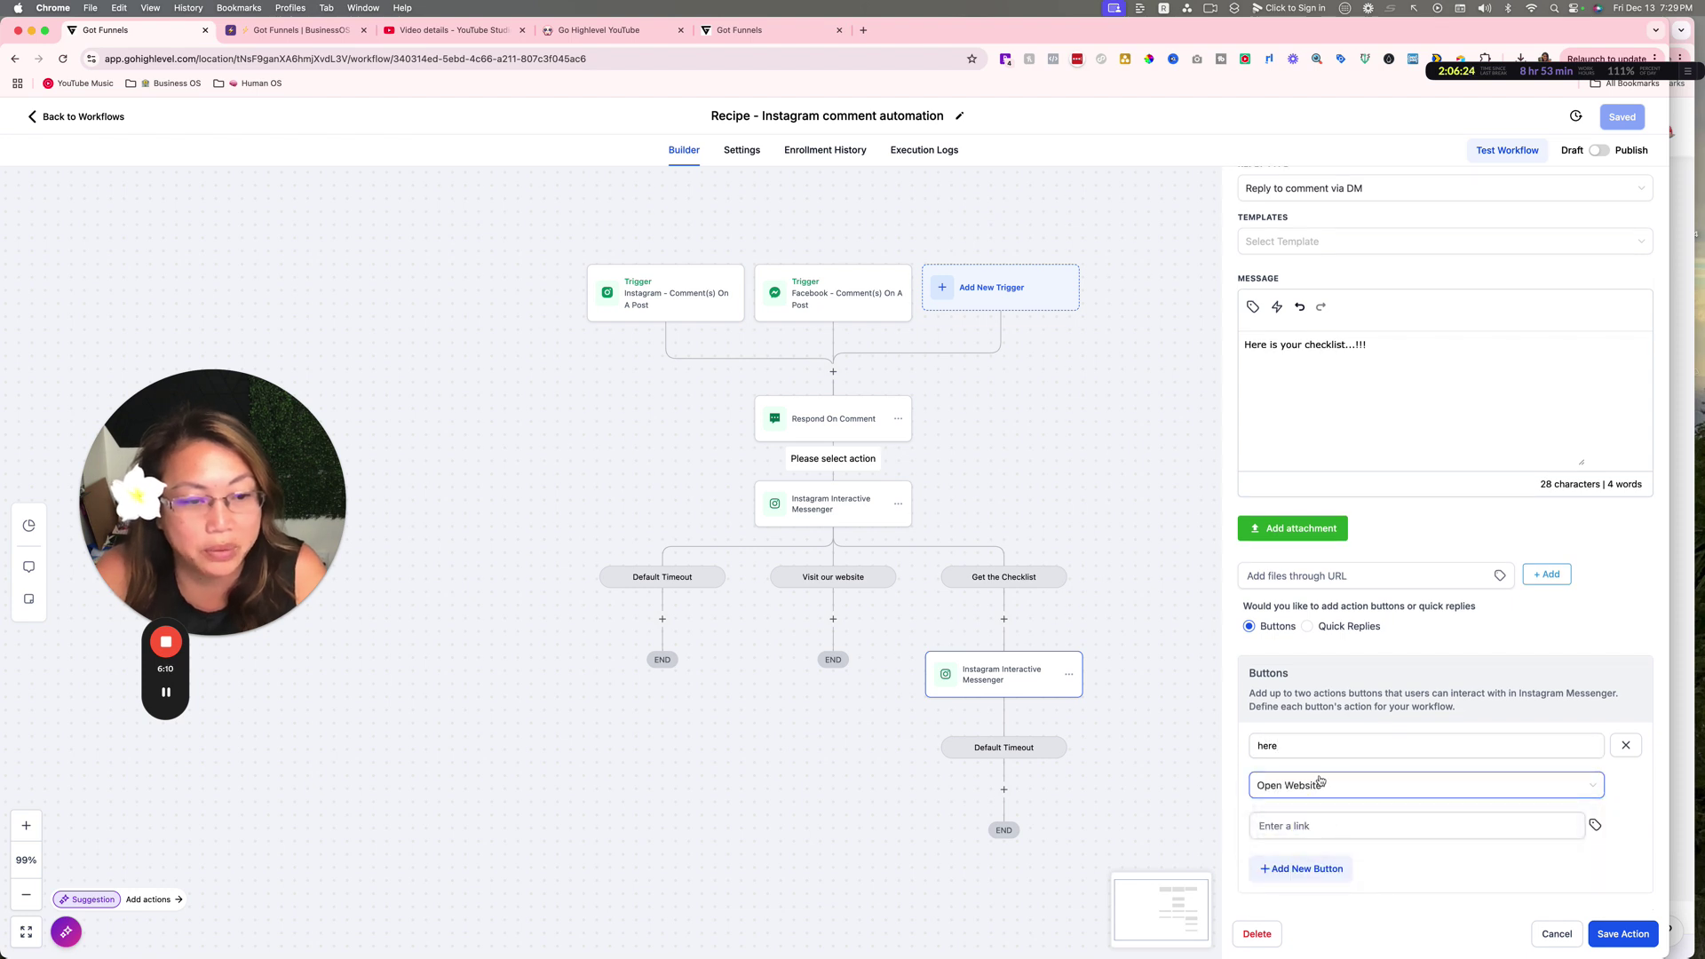
pyautogui.click(1294, 825)
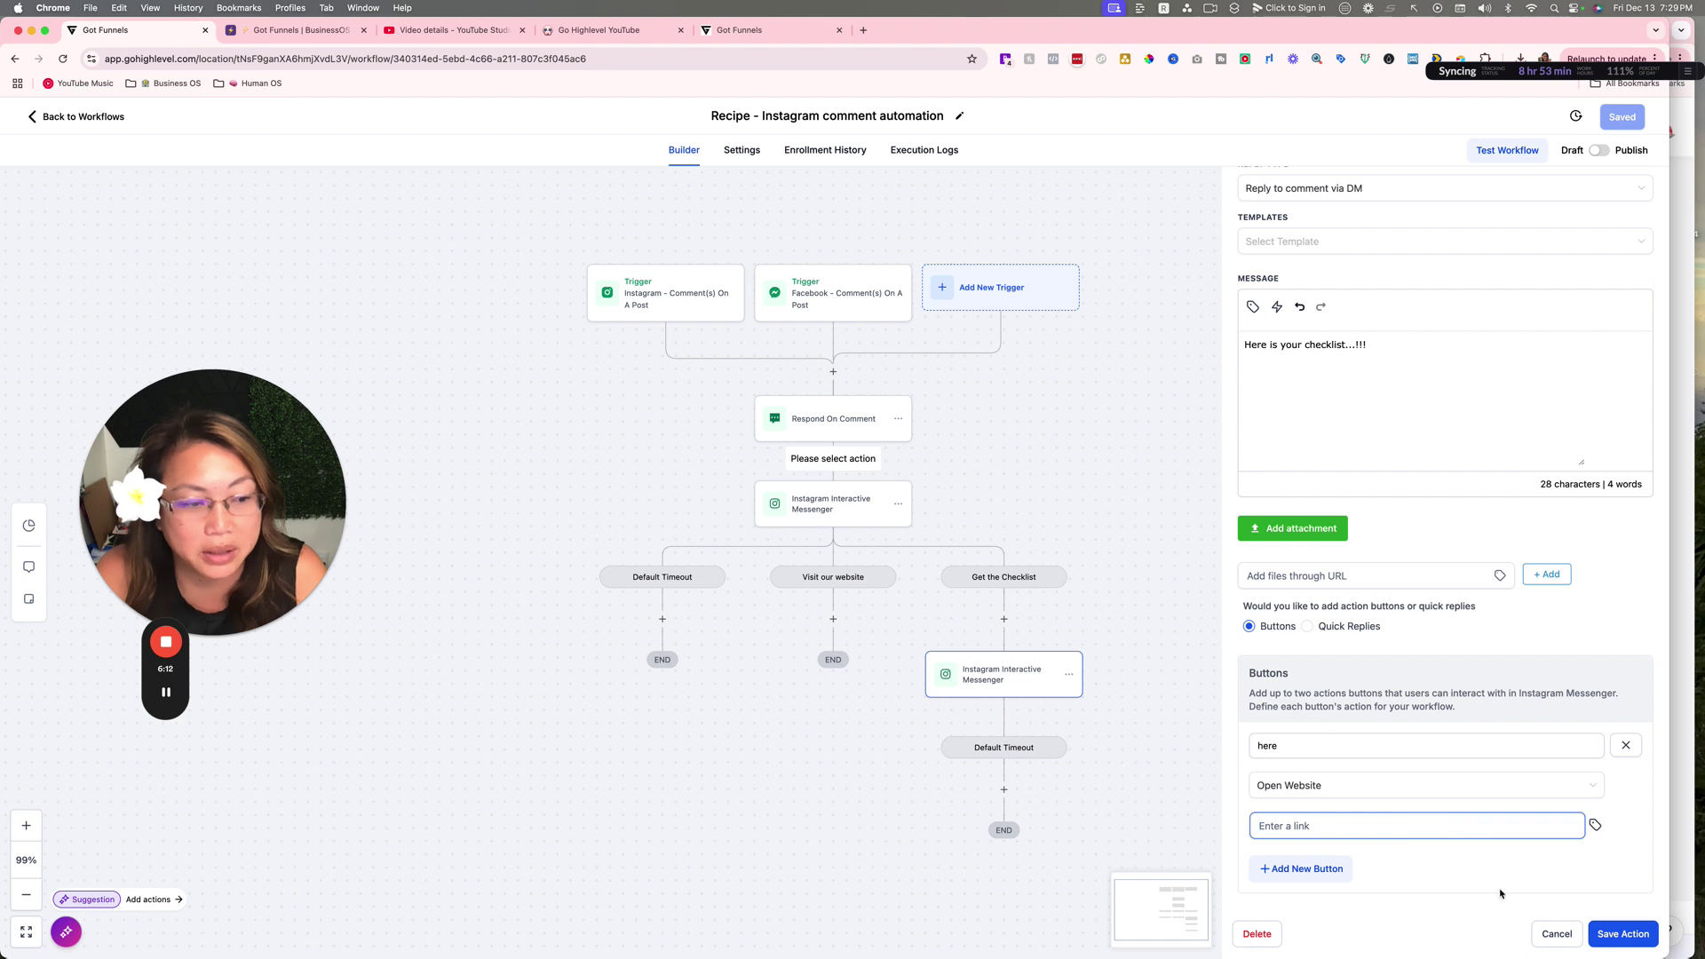
pyautogui.scroll(-2, 1445, 861)
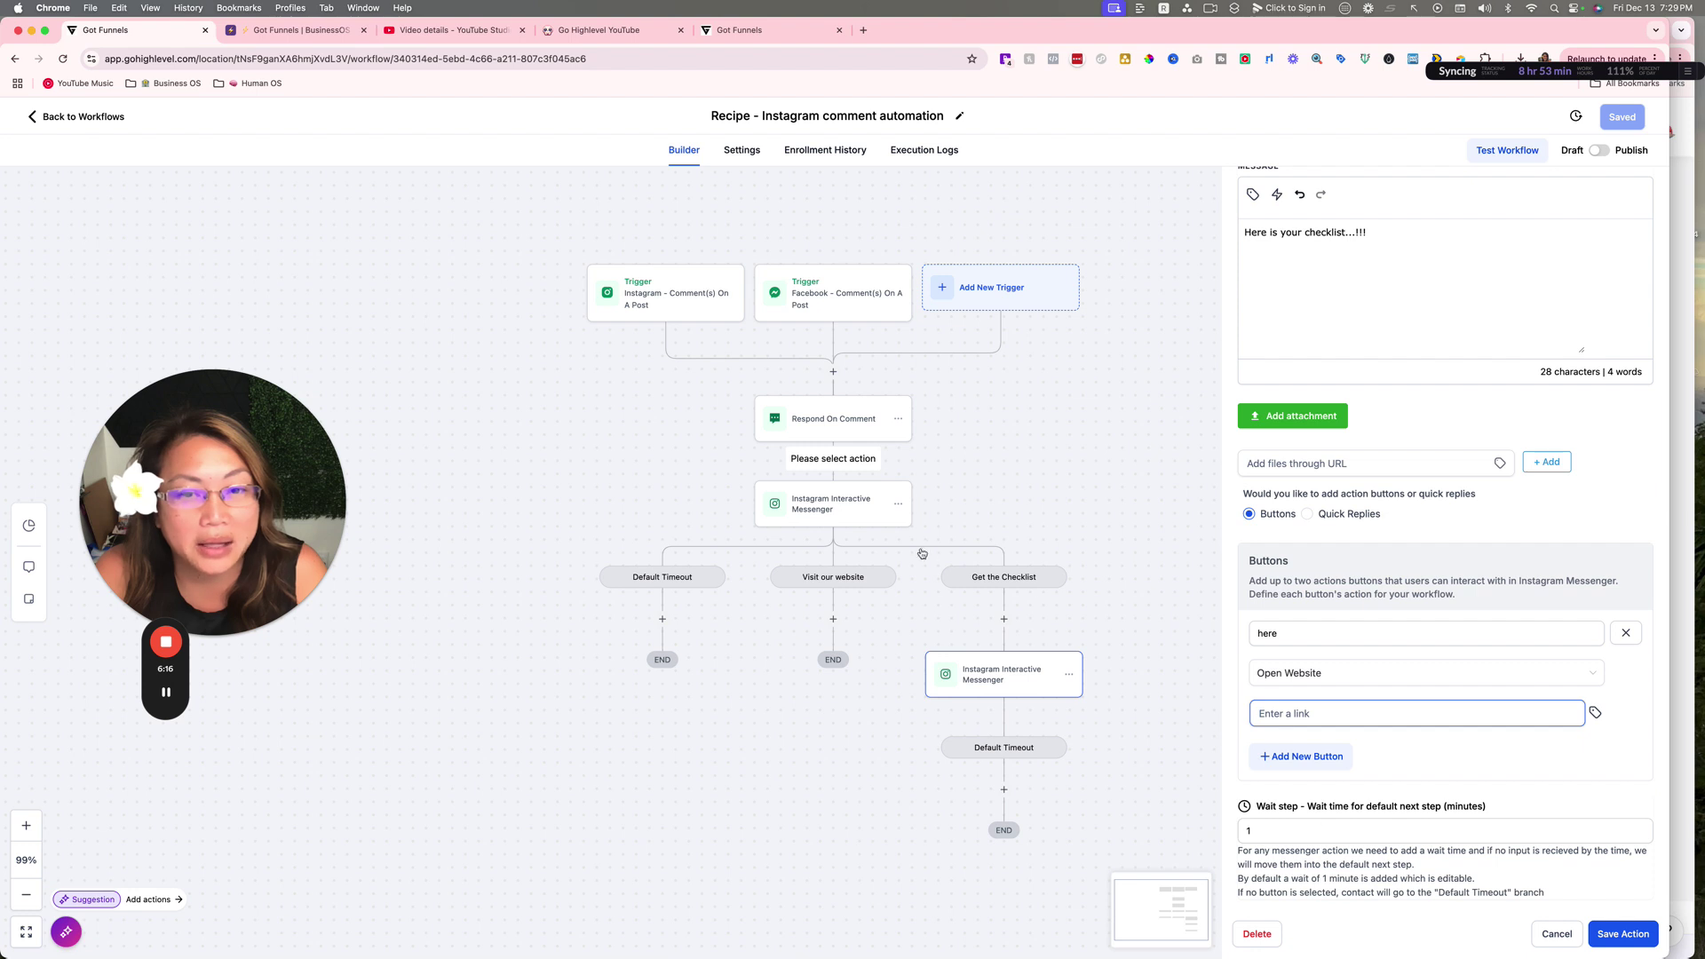
# Review the first Instagram Interactive Messenger's message and the actions available for its Default Timeout branch
pyautogui.click(833, 512)
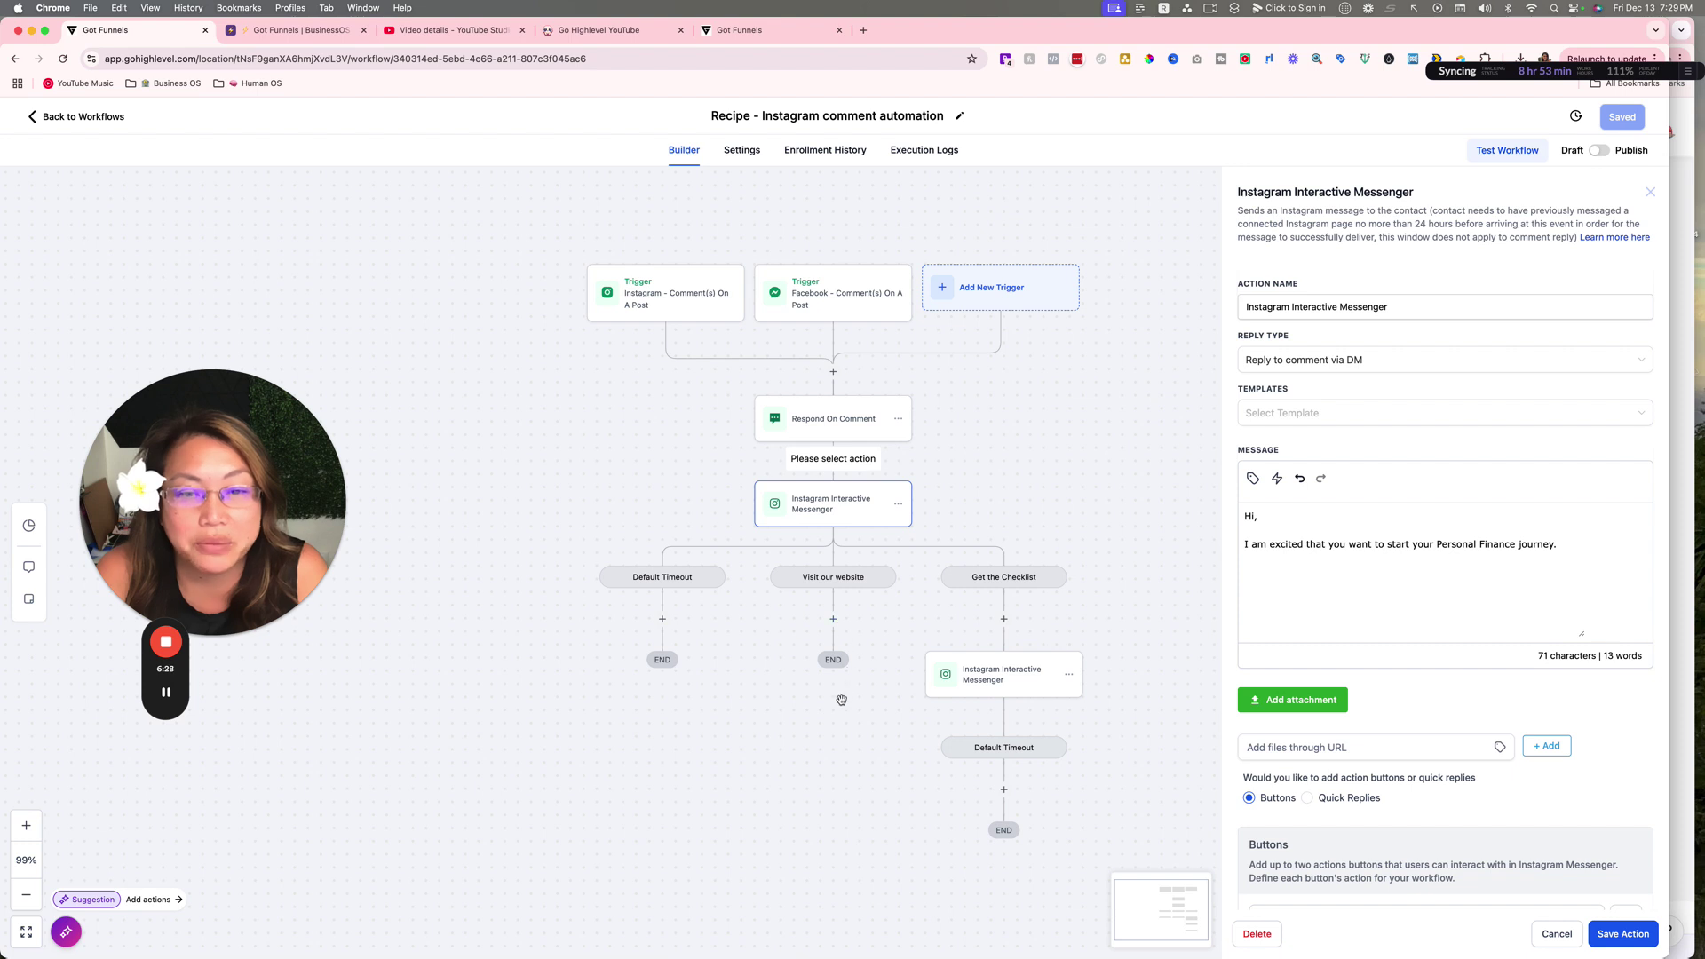
pyautogui.click(662, 621)
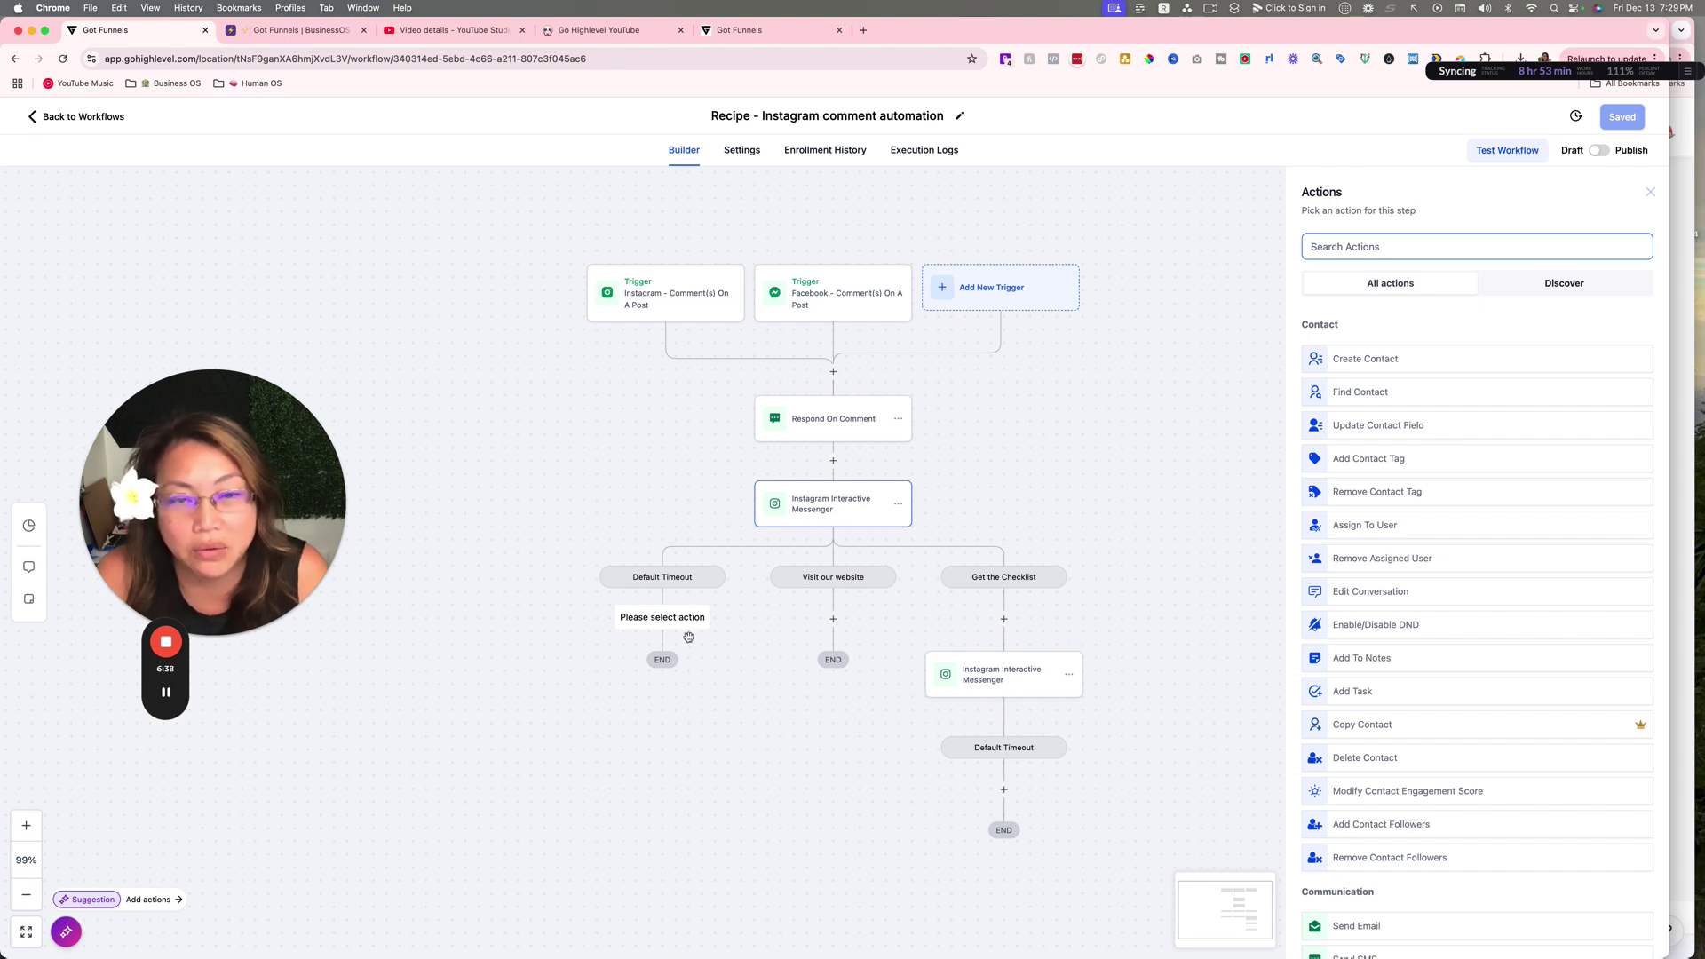
pyautogui.click(737, 680)
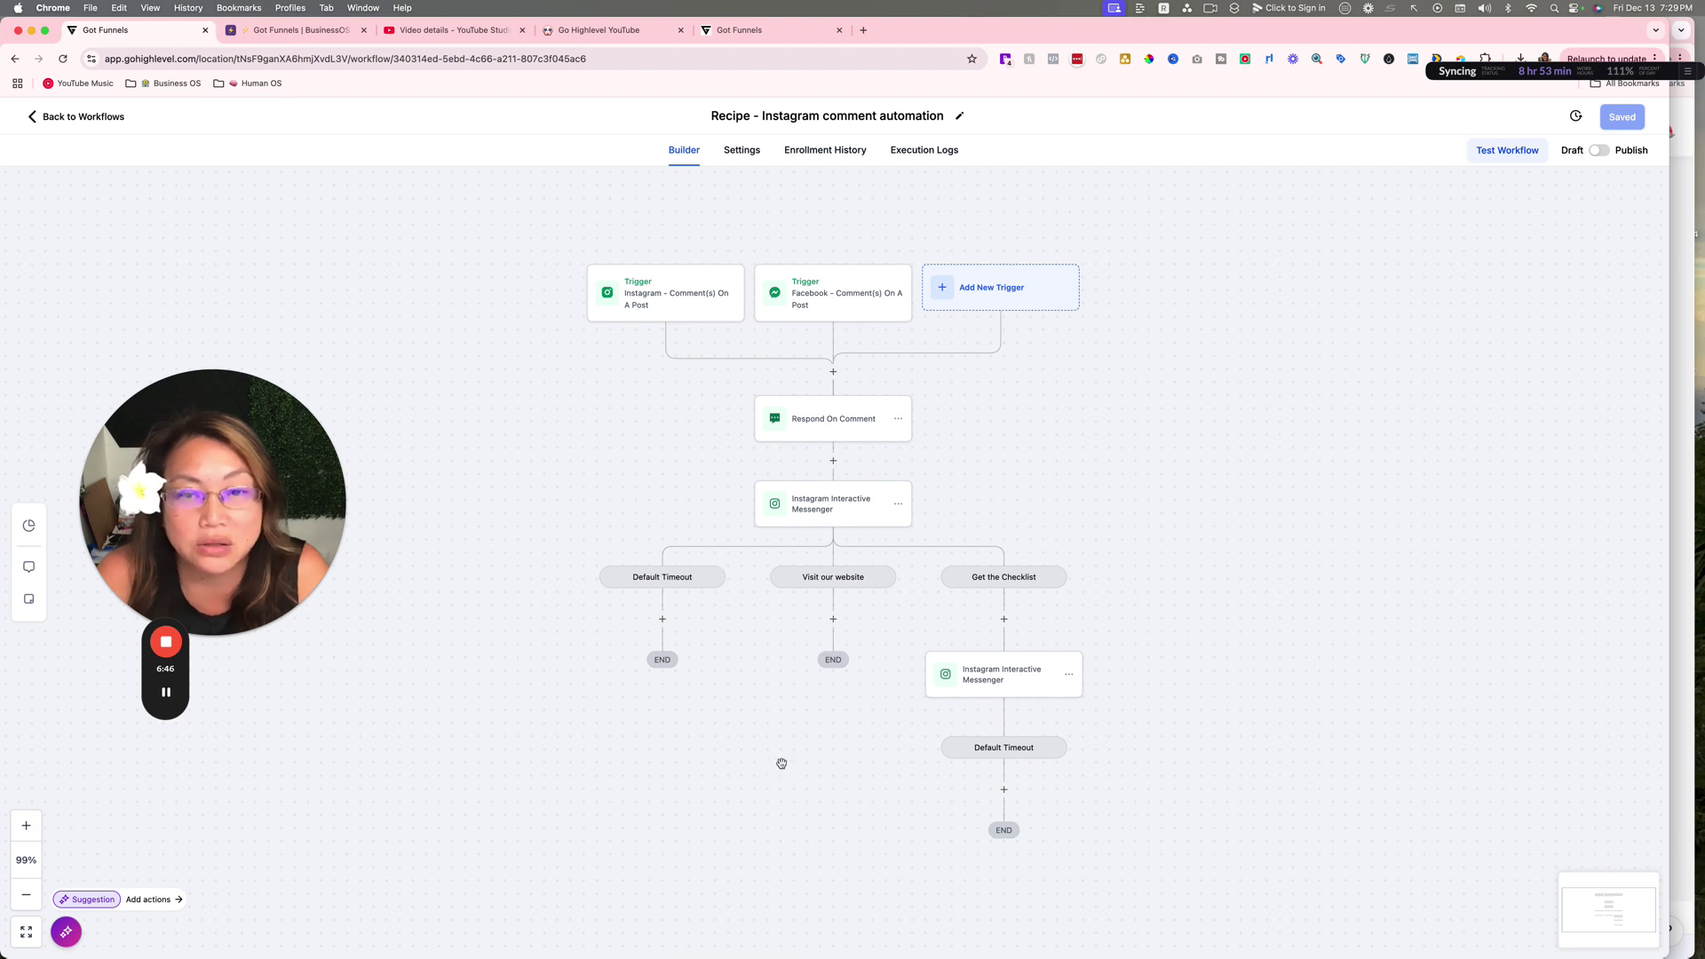
pyautogui.scroll(-1, 655, 711)
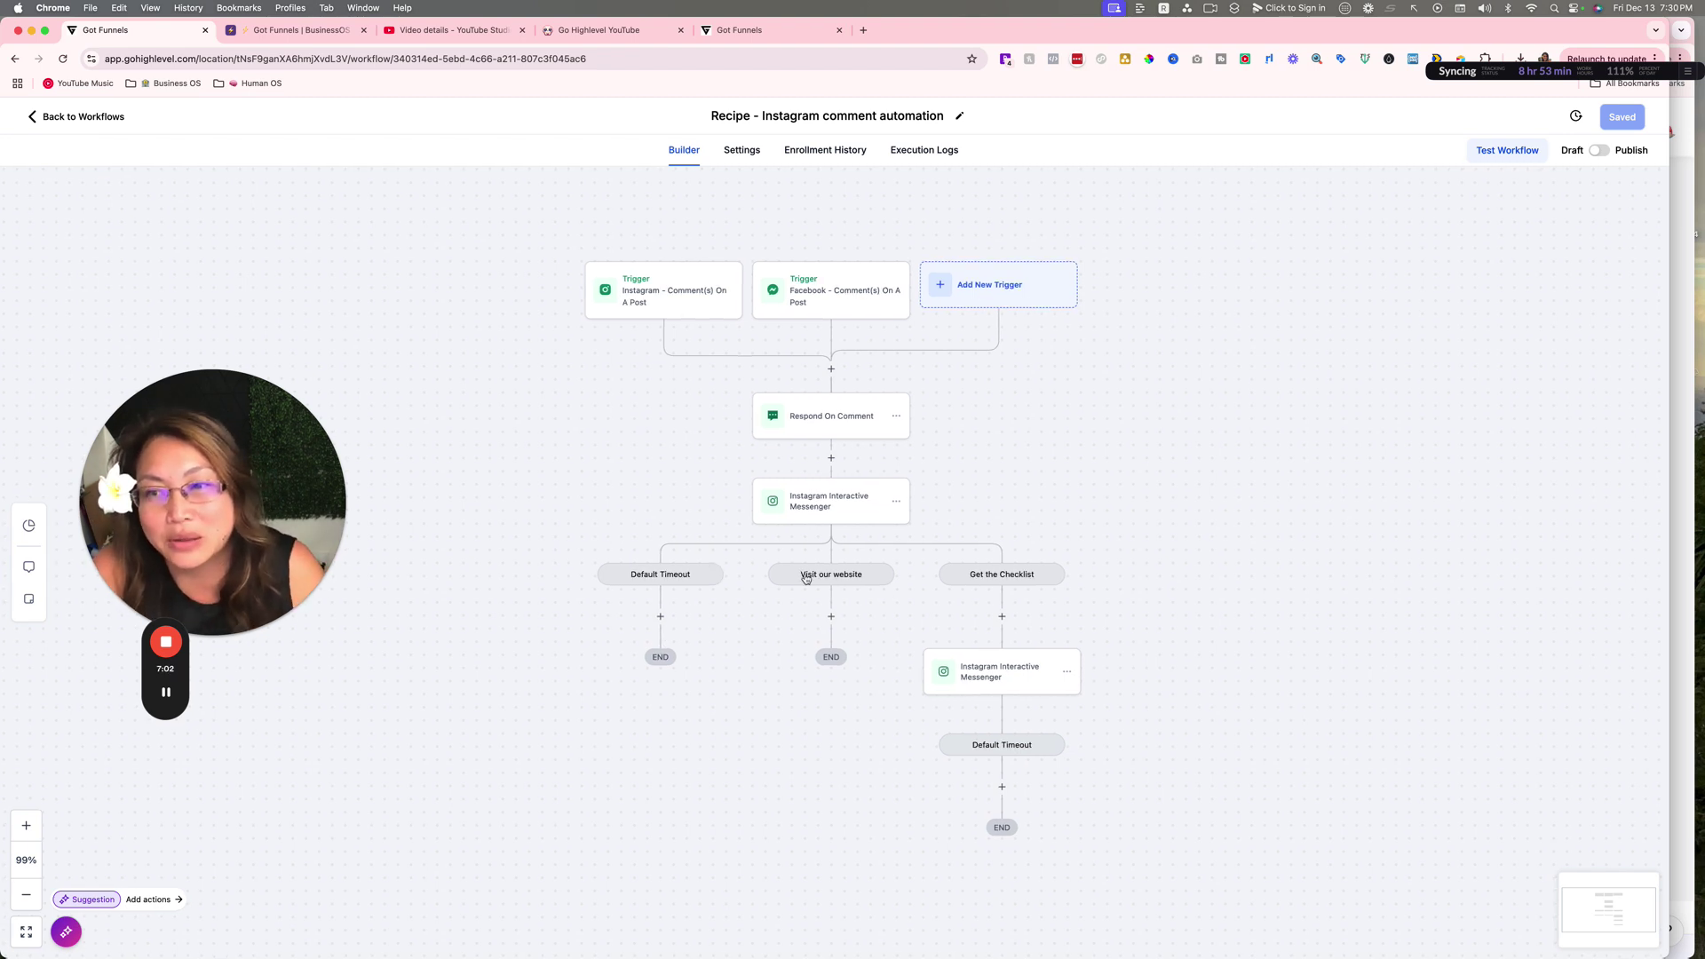
pyautogui.moveTo(322, 482); pyautogui.dragTo(430, 448)
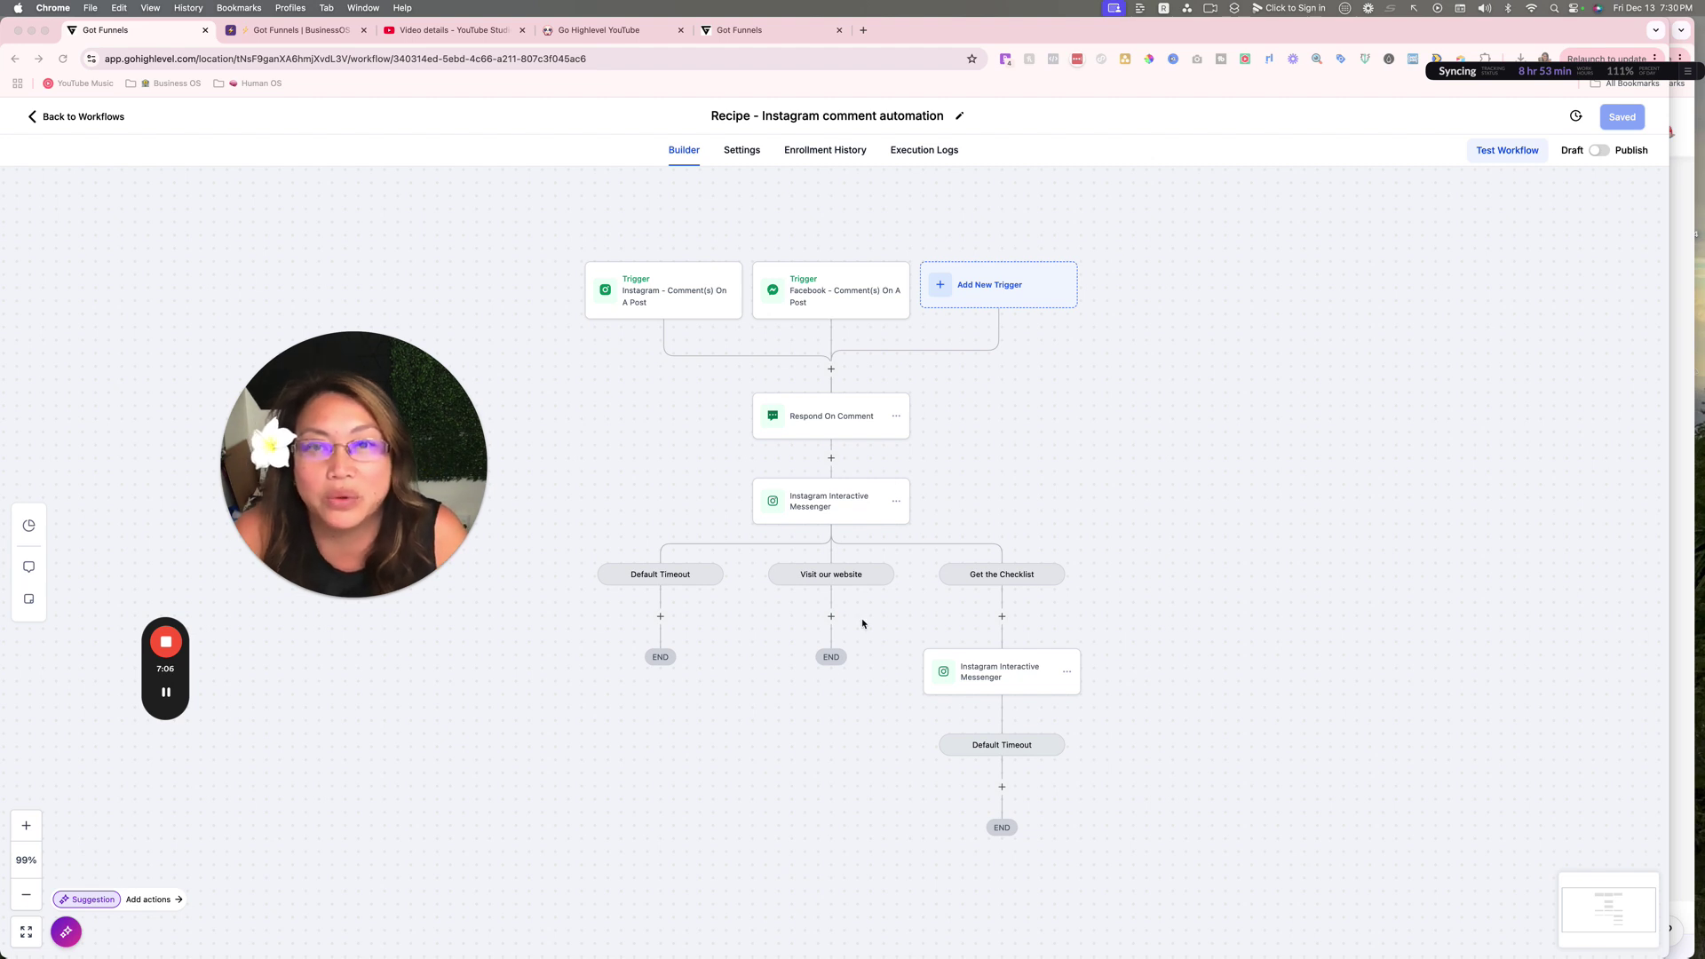
pyautogui.scroll(-1, 807, 624)
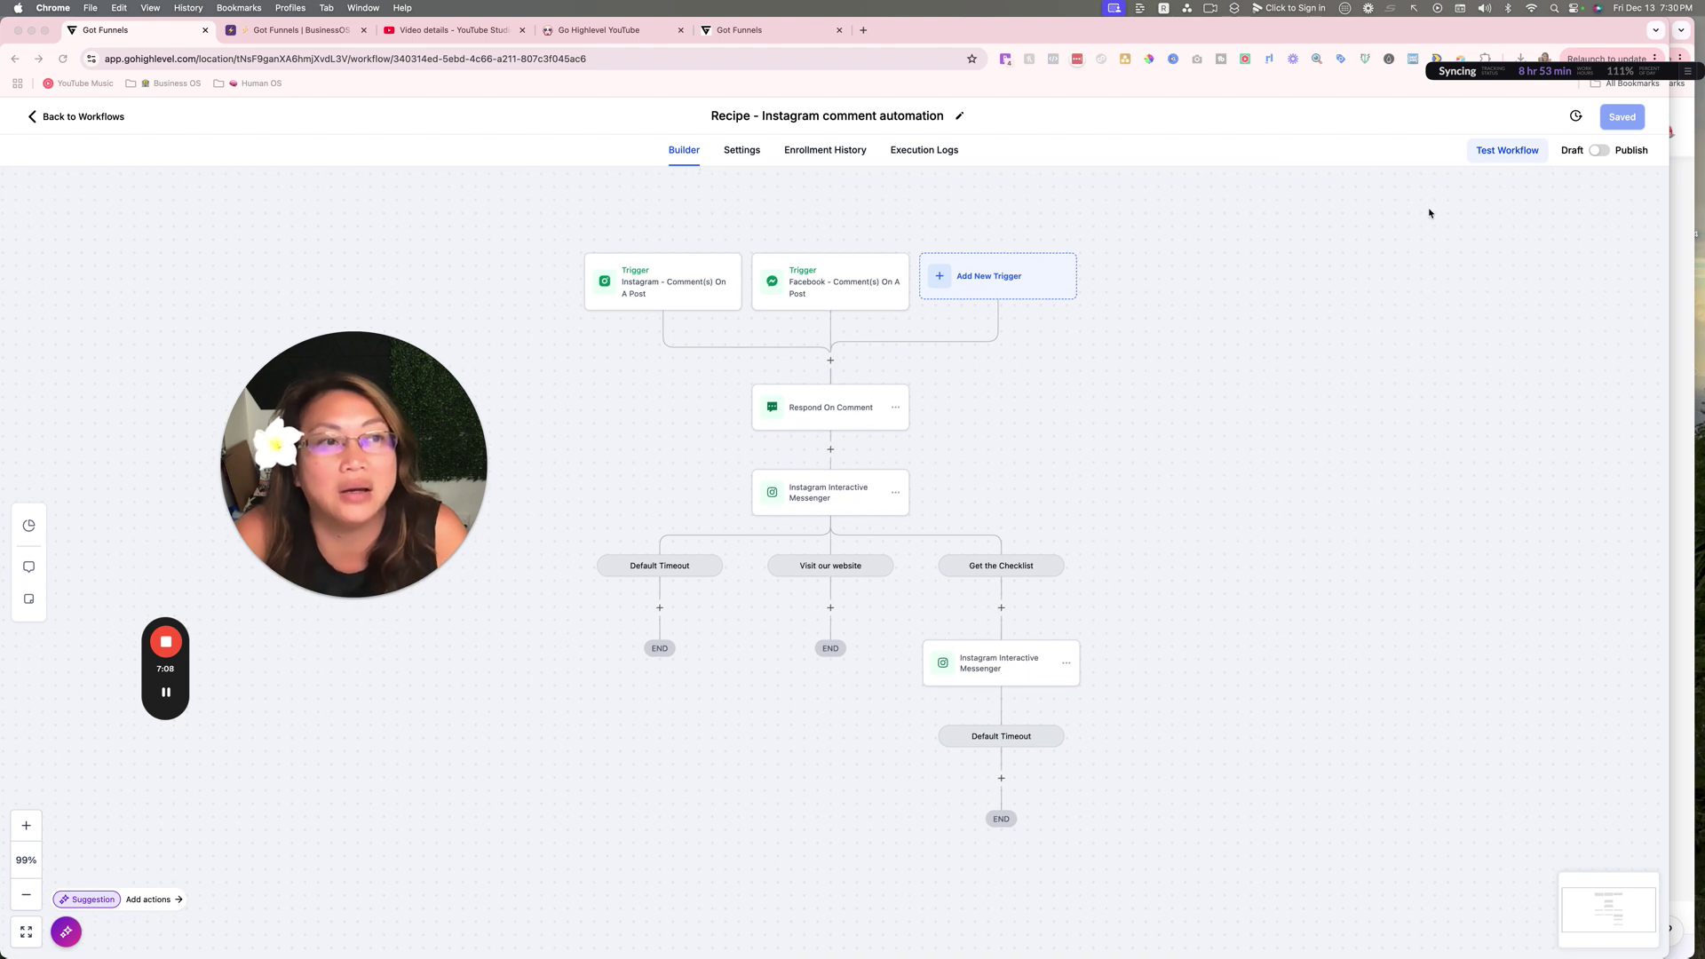
# View the contact selection options for running a test of the workflow, without starting a test
pyautogui.click(1488, 152)
pyautogui.click(1488, 152)
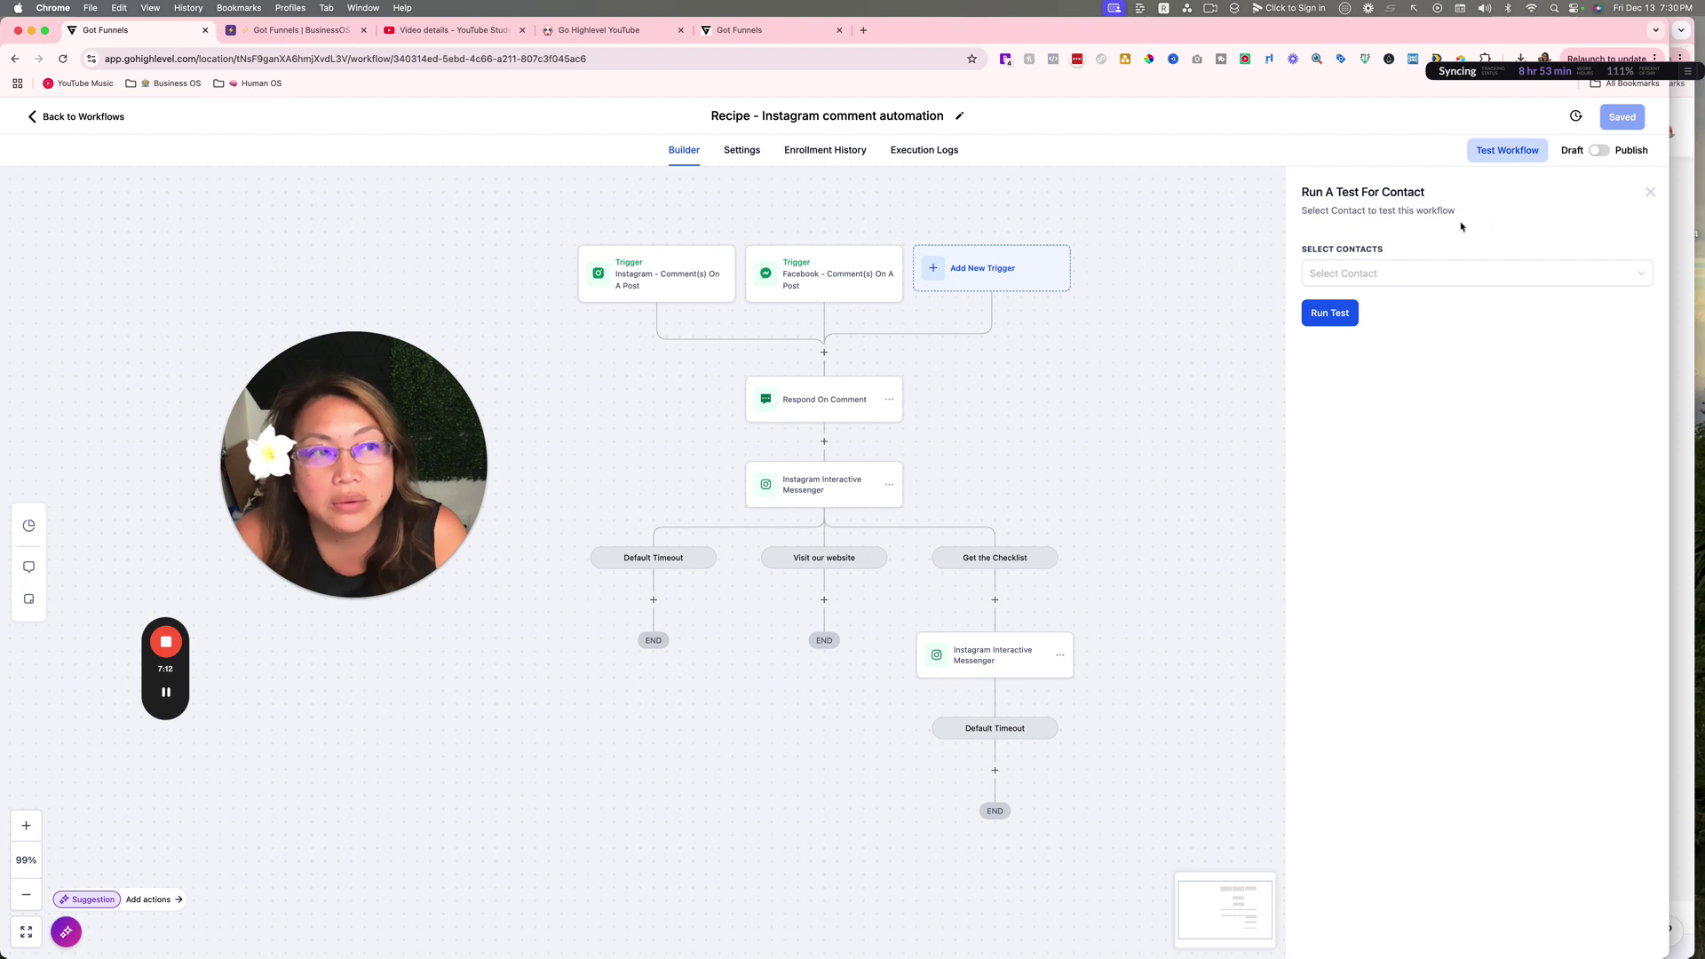
pyautogui.click(1649, 192)
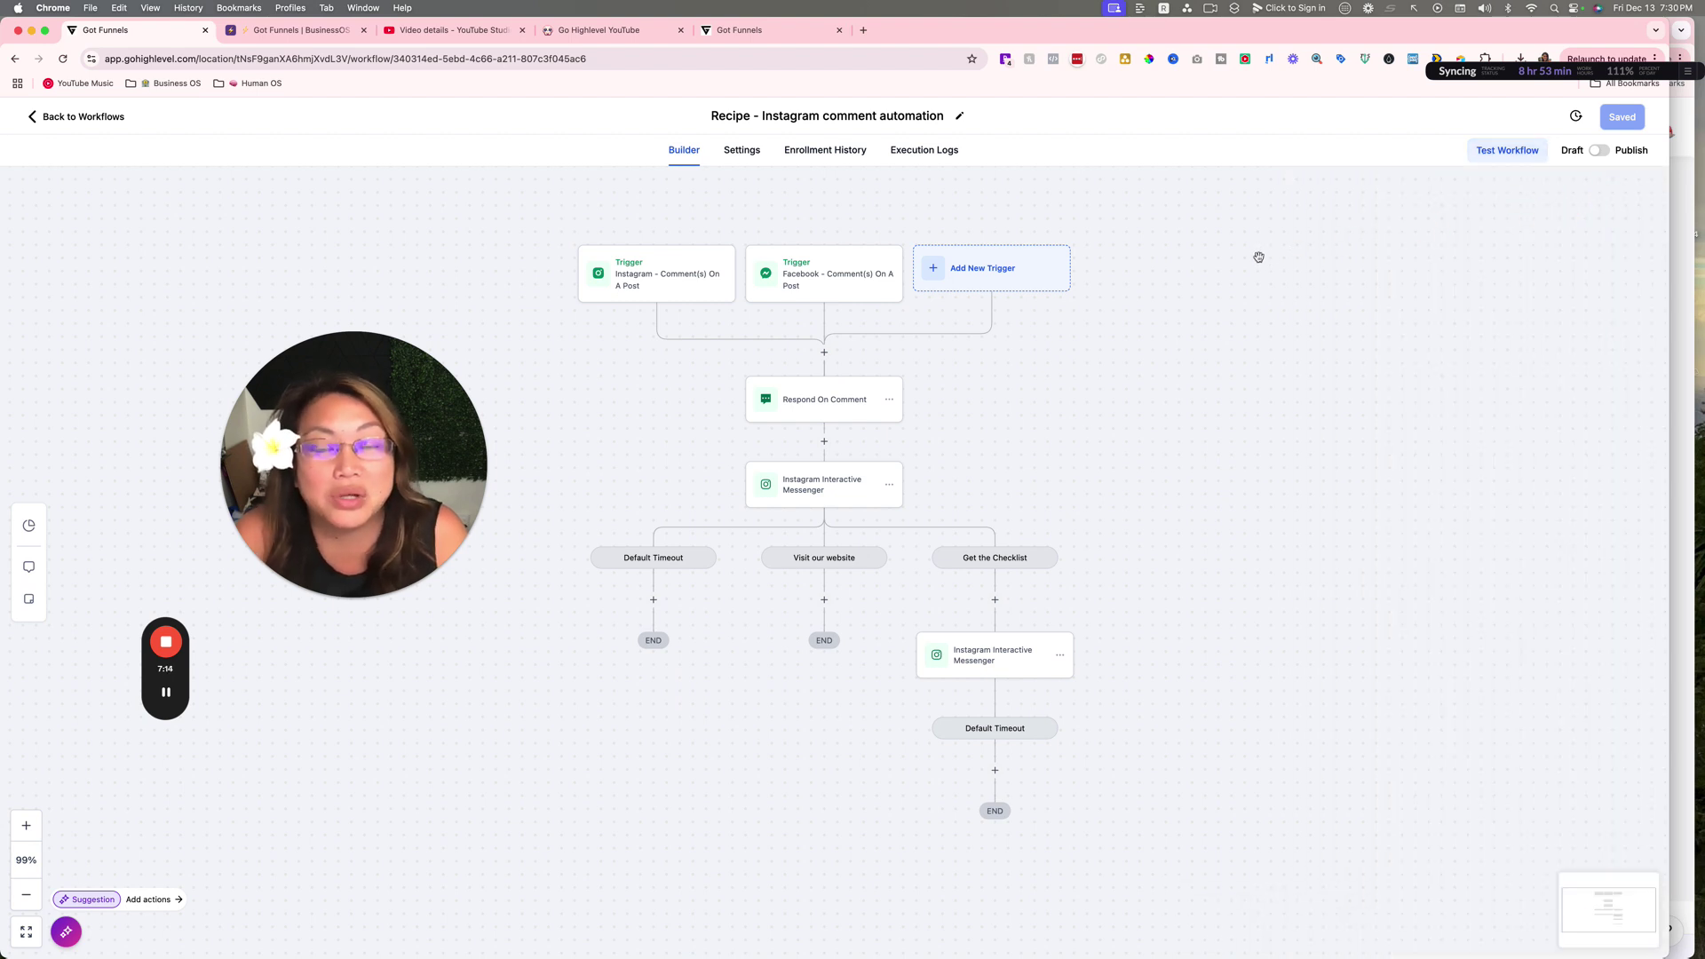